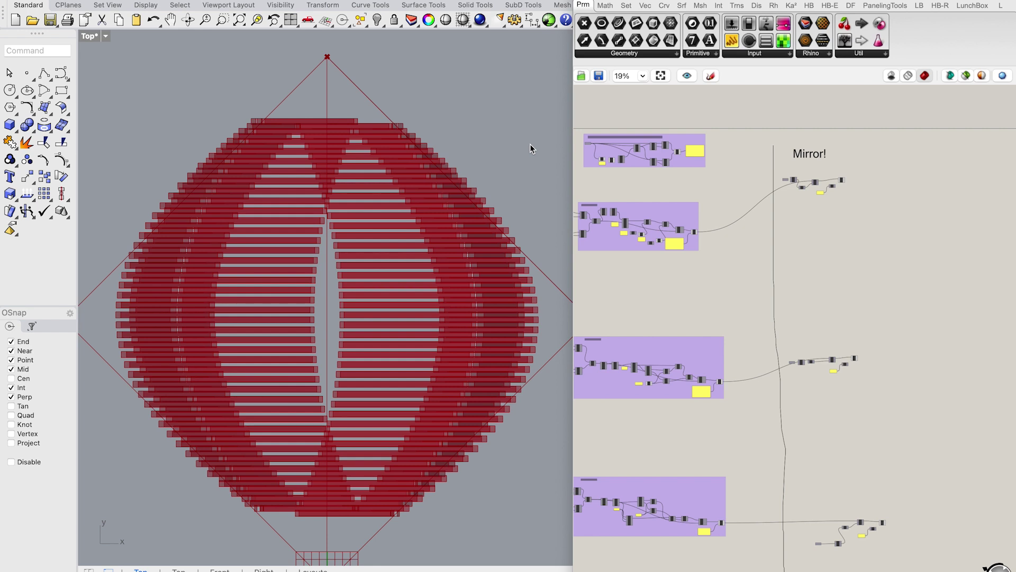
- Turn off the preview of the three final components in the Mirror section
click(906, 544)
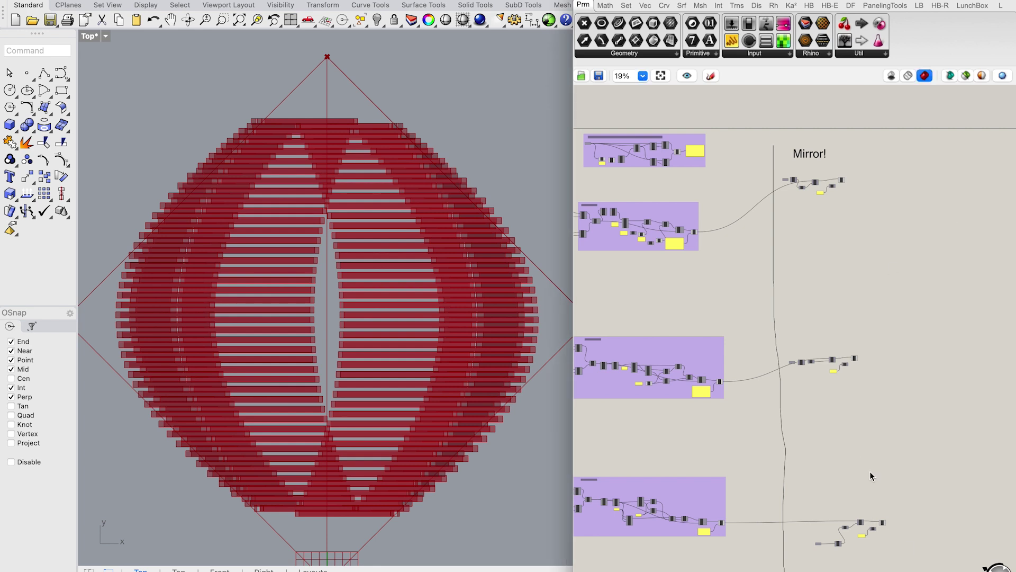
click(883, 523)
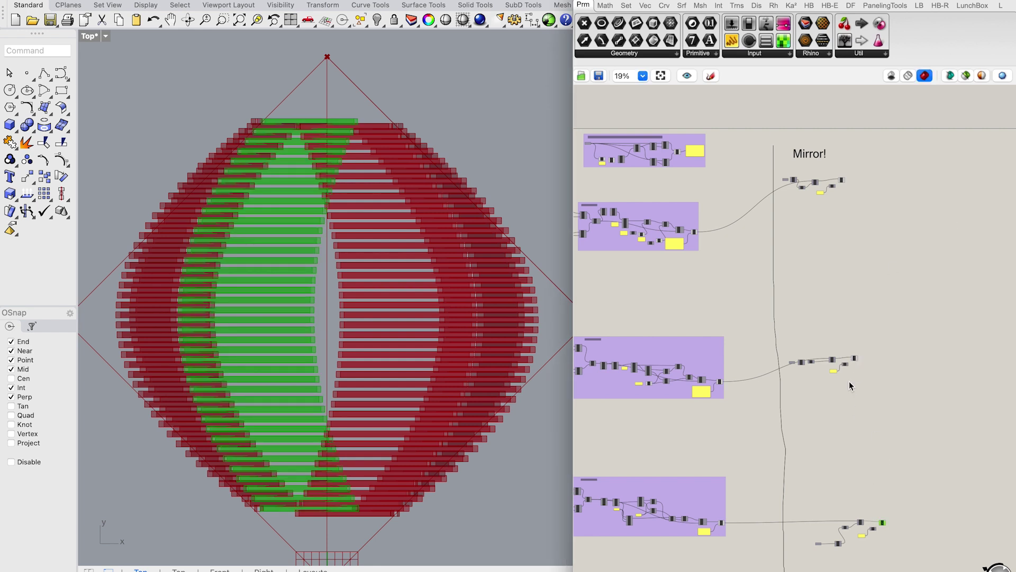
shift+click(855, 360)
shift+click(842, 180)
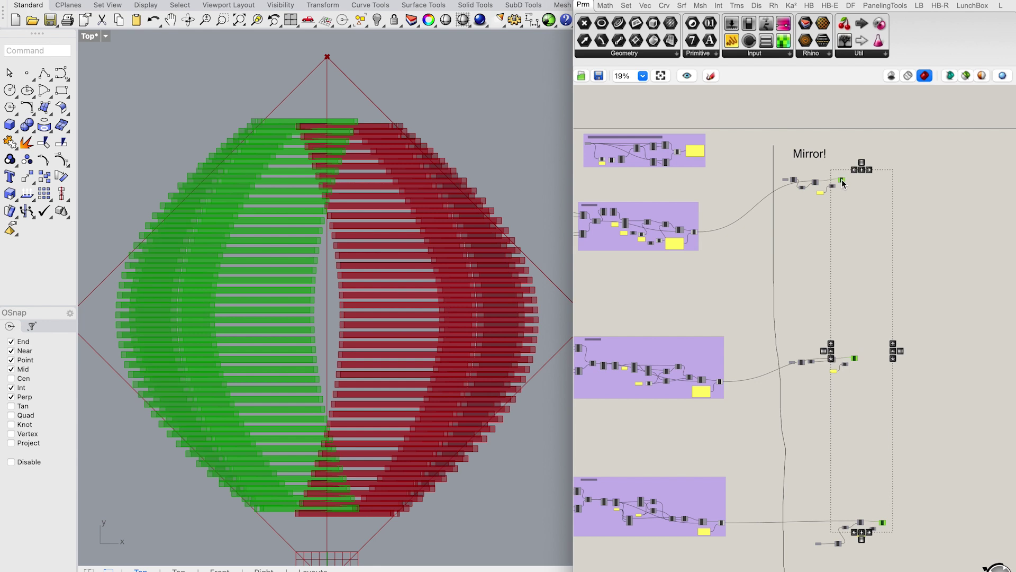
right_click(903, 151)
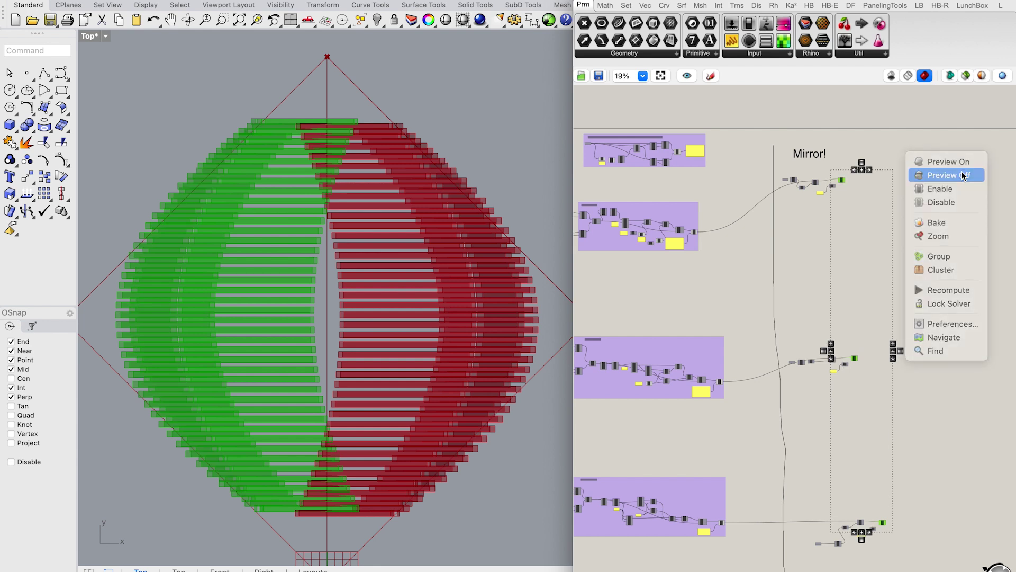
click(942, 176)
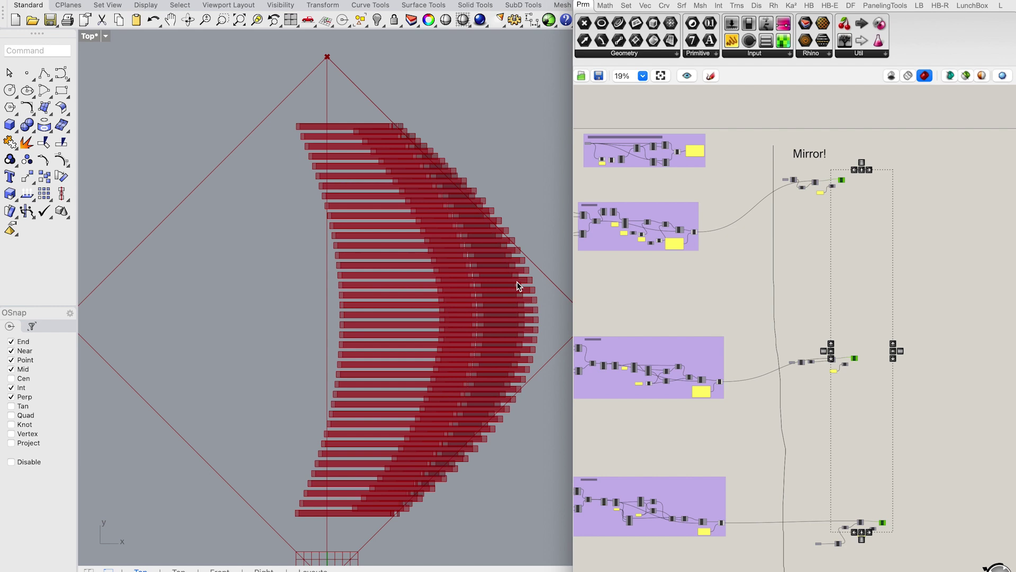
- Examine how the slat rows meet in the 3D view and in the reference screenshots 14.30.03 and 14.30.21
click(188, 20)
drag(218, 74, 216, 214)
key(Escape)
click(170, 20)
drag(319, 269, 222, 212)
key(Escape)
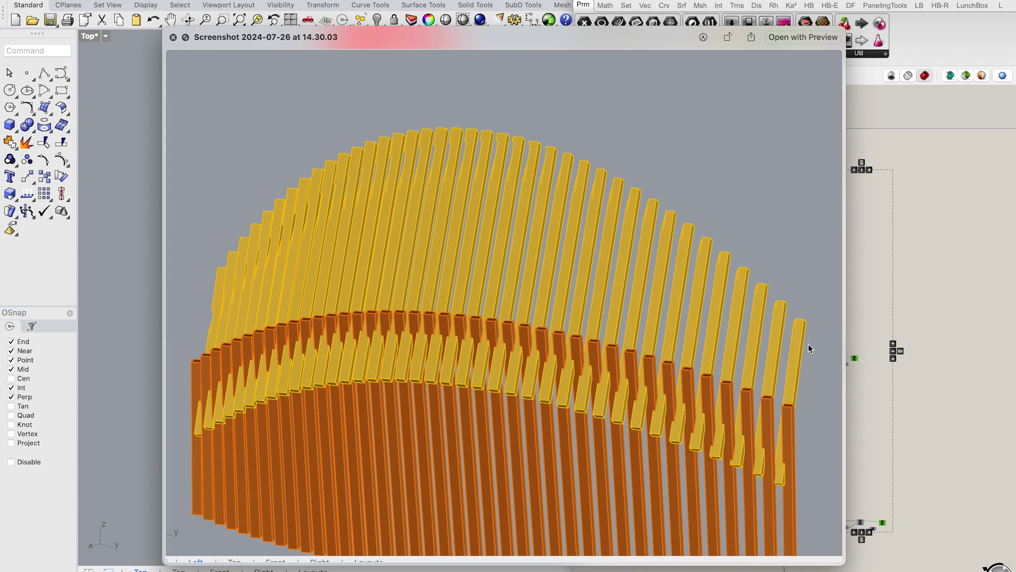
click(173, 37)
click(559, 129)
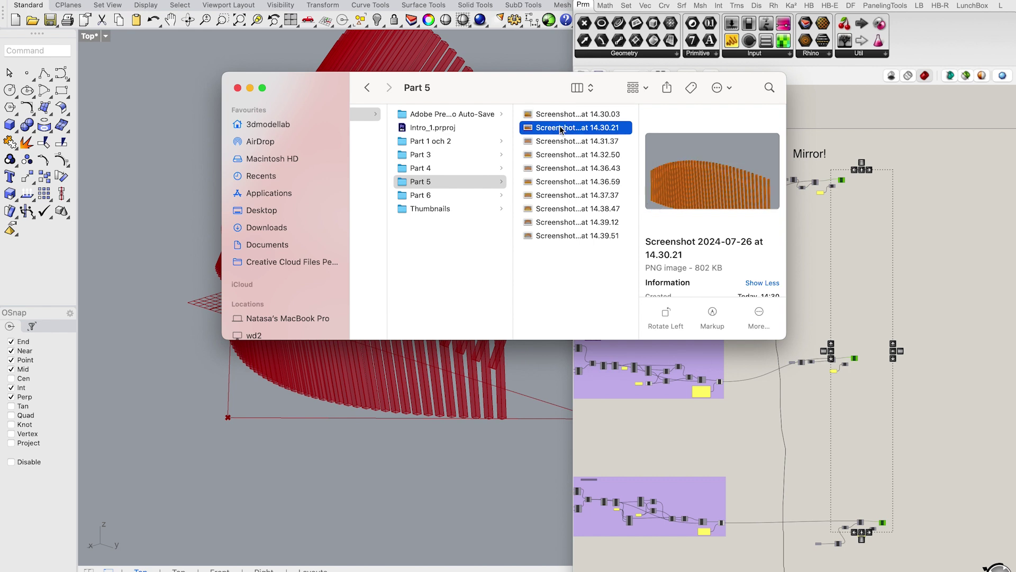
key(space)
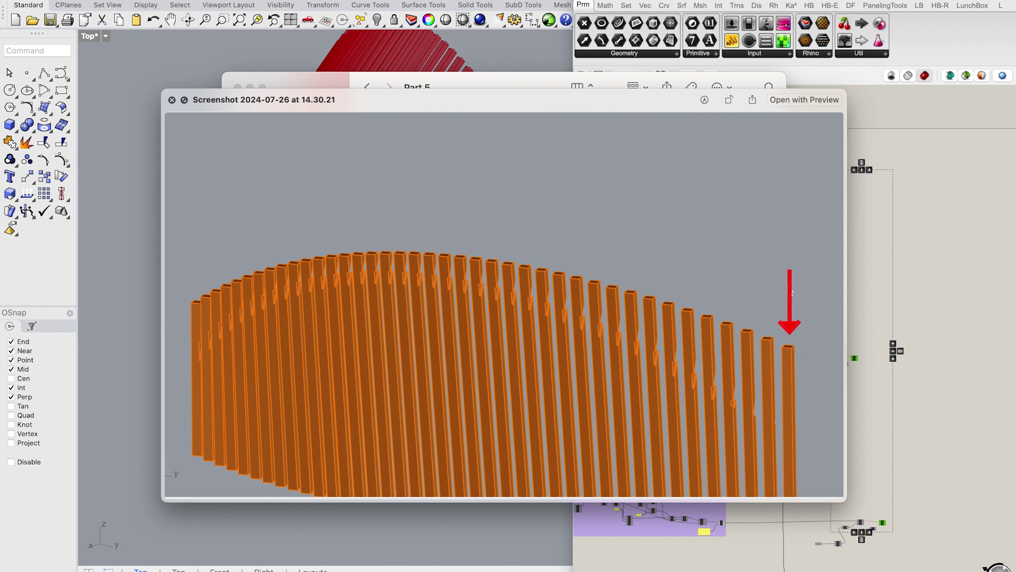
click(171, 100)
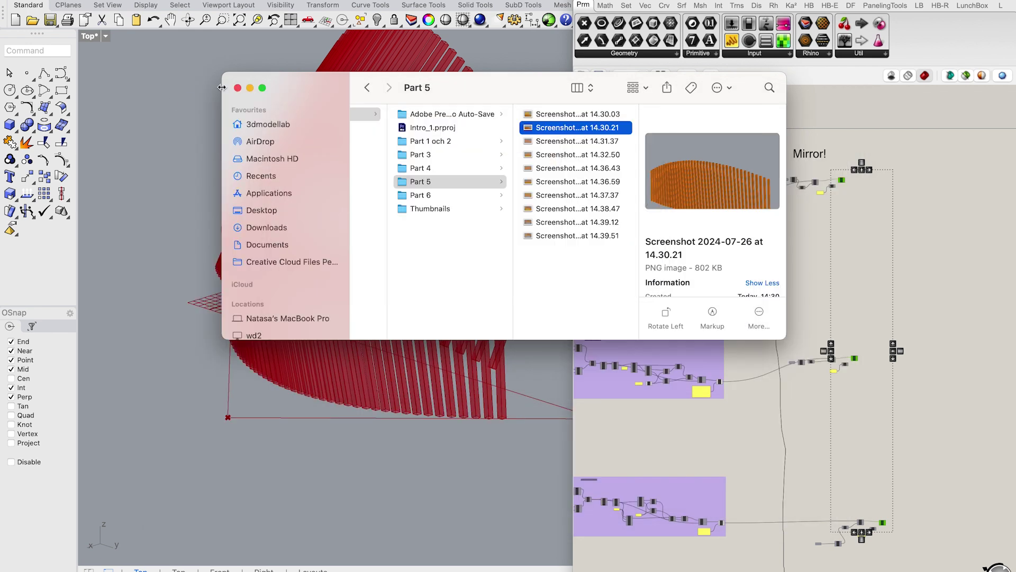
click(237, 87)
- Examine which slat rows the final Cull components of the purple groups produce in the viewport
click(701, 287)
scroll(691, 187, up, 5)
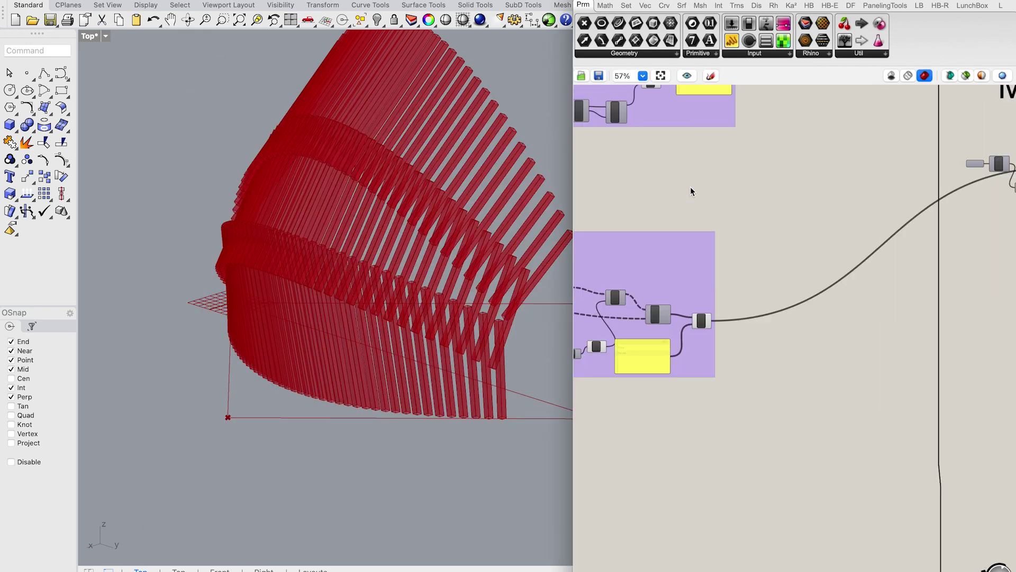
click(710, 387)
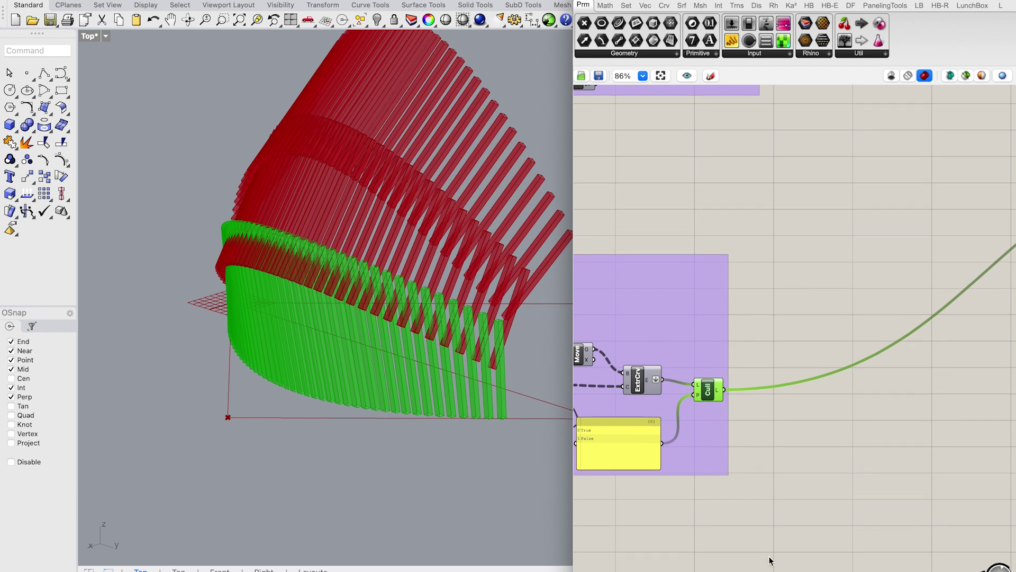
scroll(769, 559, down, 5)
scroll(743, 479, up, 10)
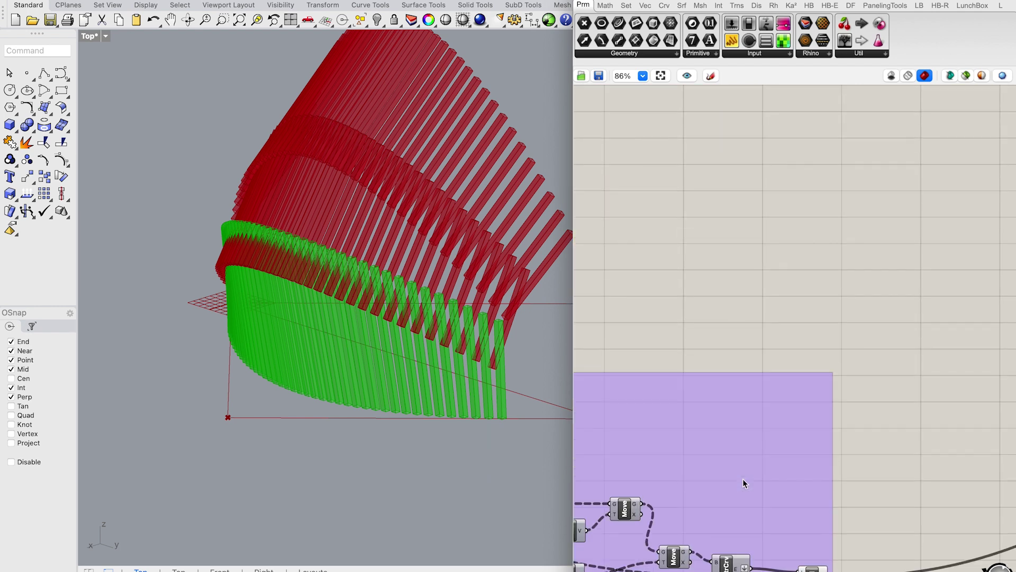
click(808, 561)
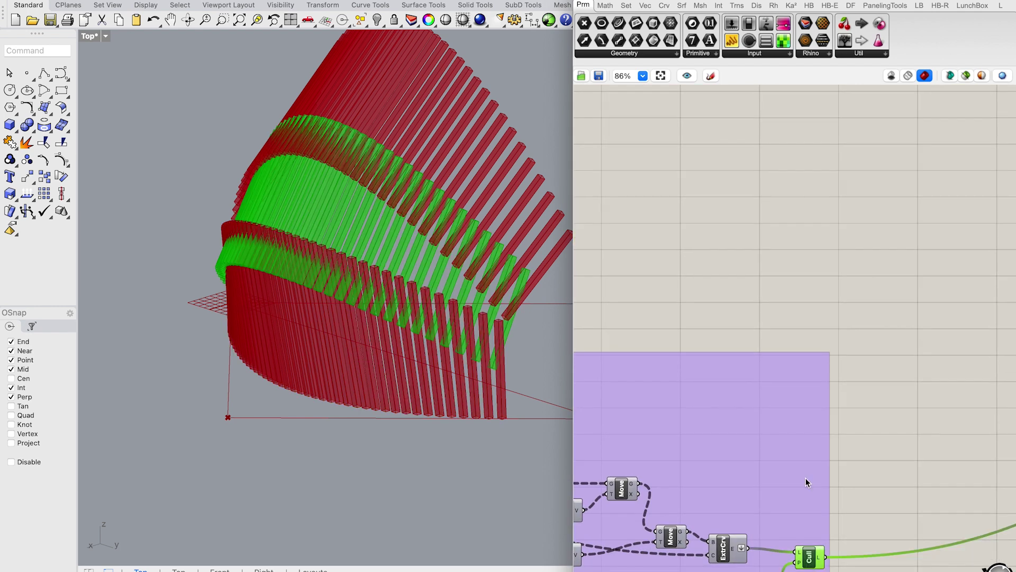
scroll(811, 424, up, 1)
scroll(811, 423, down, 5)
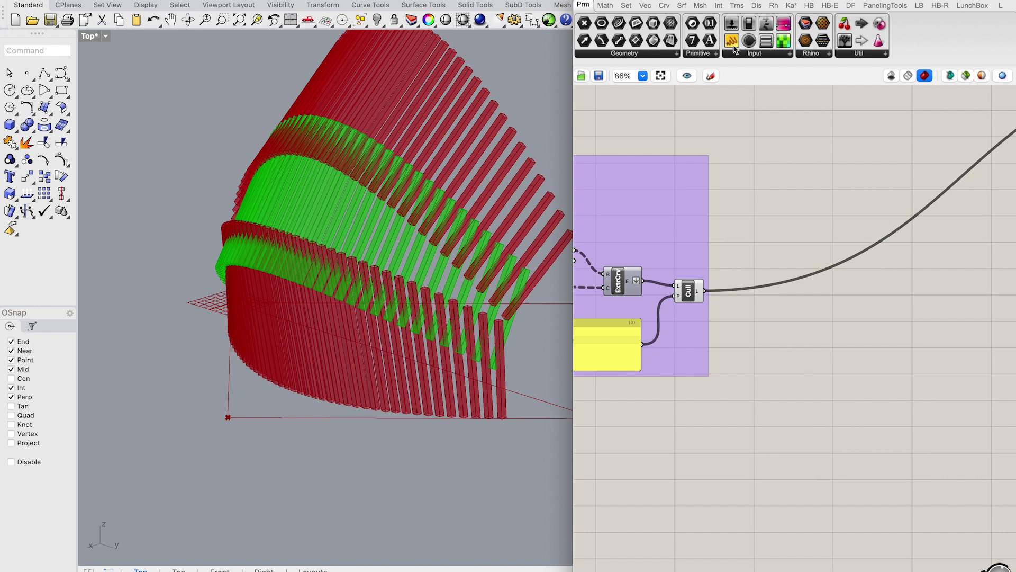
- Add a Solid Difference component on the empty canvas beside the purple group's Cull component
click(720, 7)
click(795, 52)
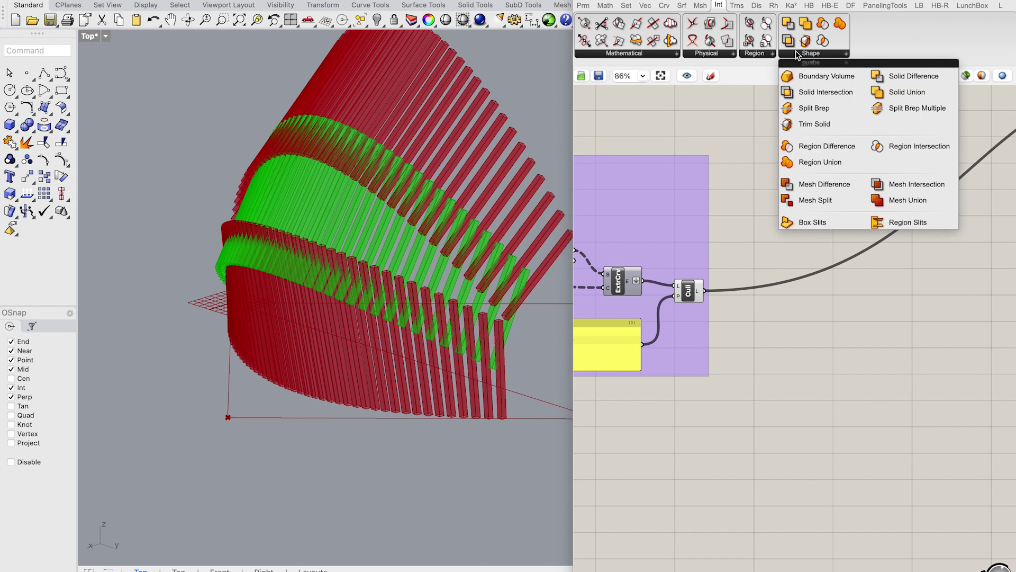
click(937, 81)
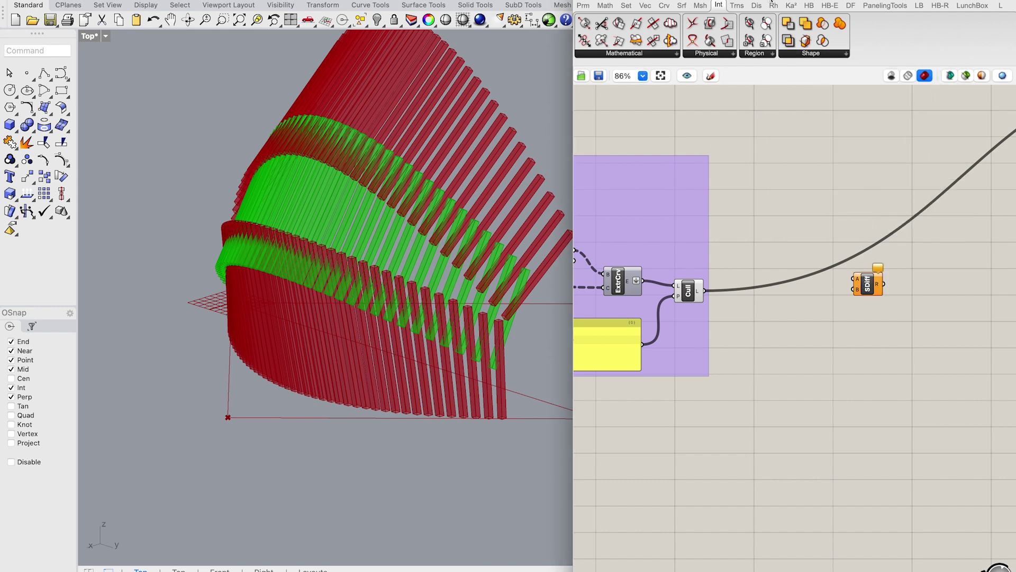
click(584, 7)
click(780, 421)
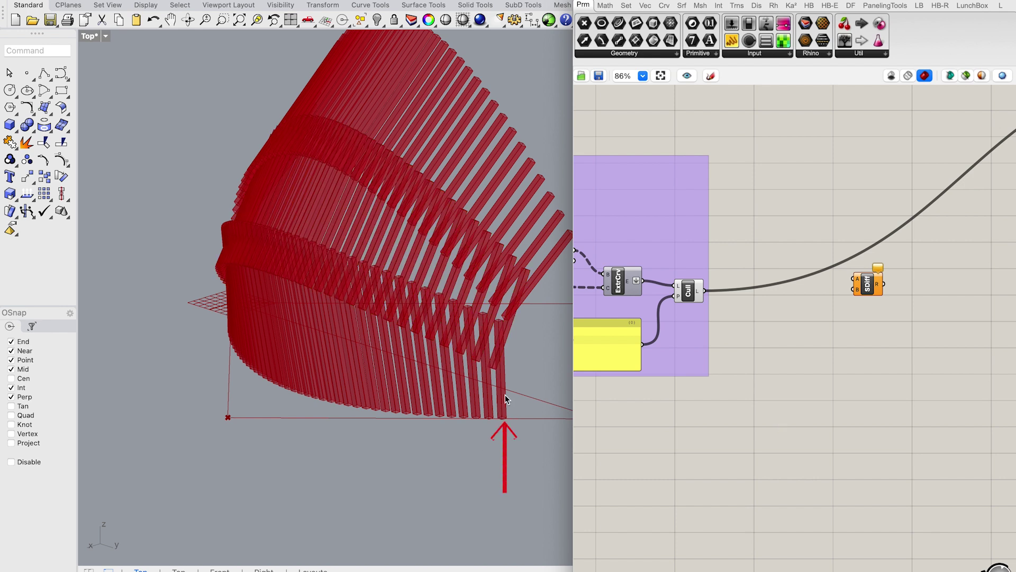
- Add a Split List component and feed its list input from the Cull output
click(694, 293)
click(761, 344)
click(627, 5)
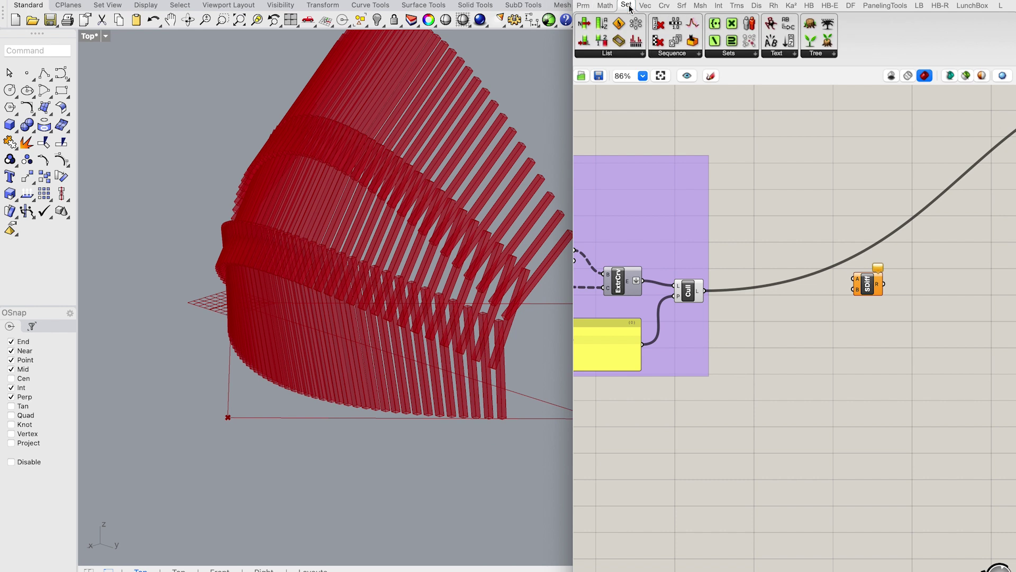
click(614, 54)
click(694, 139)
click(776, 216)
drag(705, 291, 766, 212)
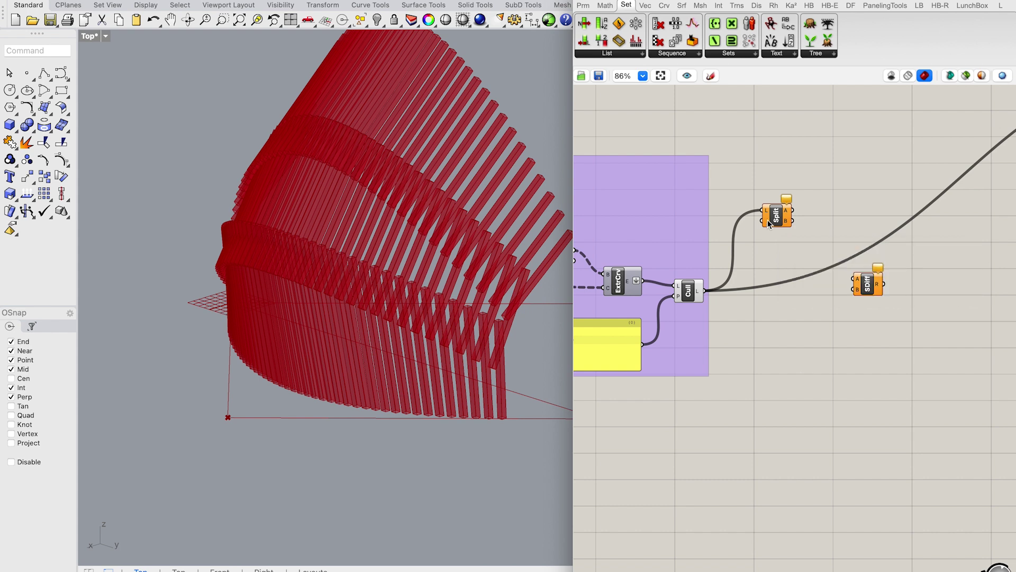
- Add a panel containing 1 and connect it to the Split List's index input
click(587, 6)
drag(732, 40, 763, 221)
double_click(751, 377)
key(BackSpace)
click(787, 477)
click(775, 127)
- Add a Brep parameter, try it on the Split List's output B, and rewire it to output A
drag(654, 40, 847, 140)
drag(793, 221, 834, 142)
click(847, 142)
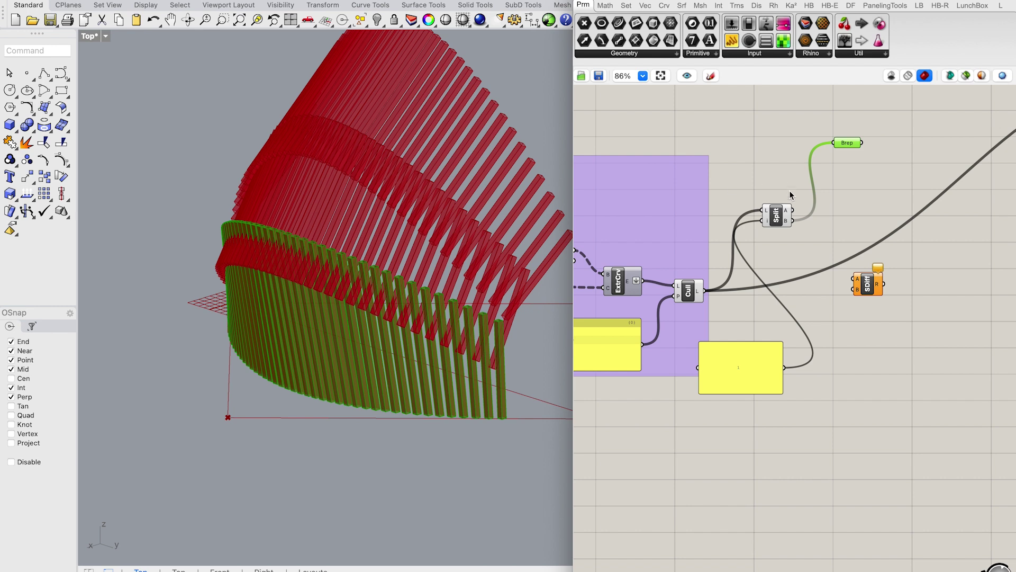
shift+drag(793, 211, 836, 152)
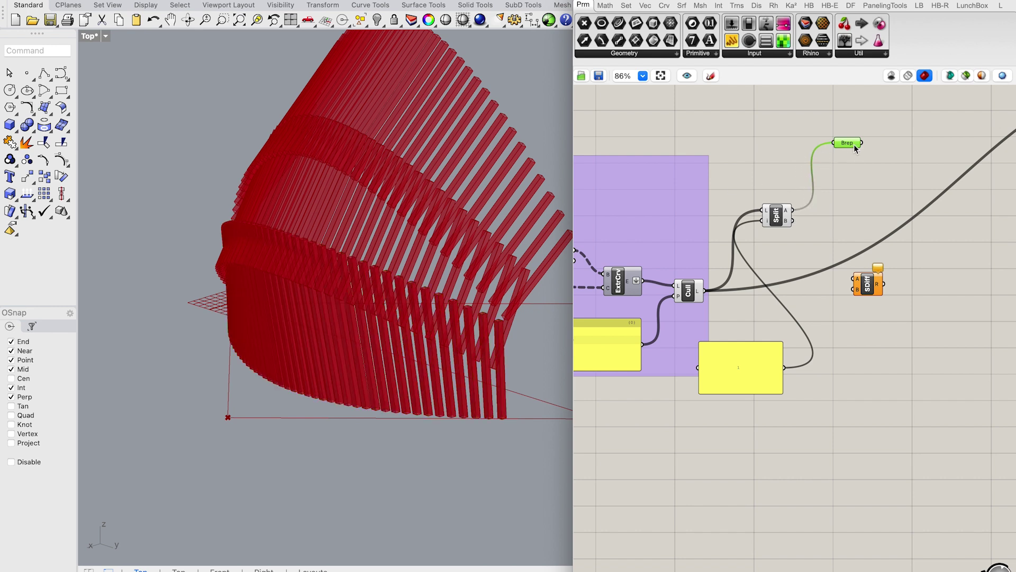
click(188, 20)
right_drag(281, 200, 323, 220)
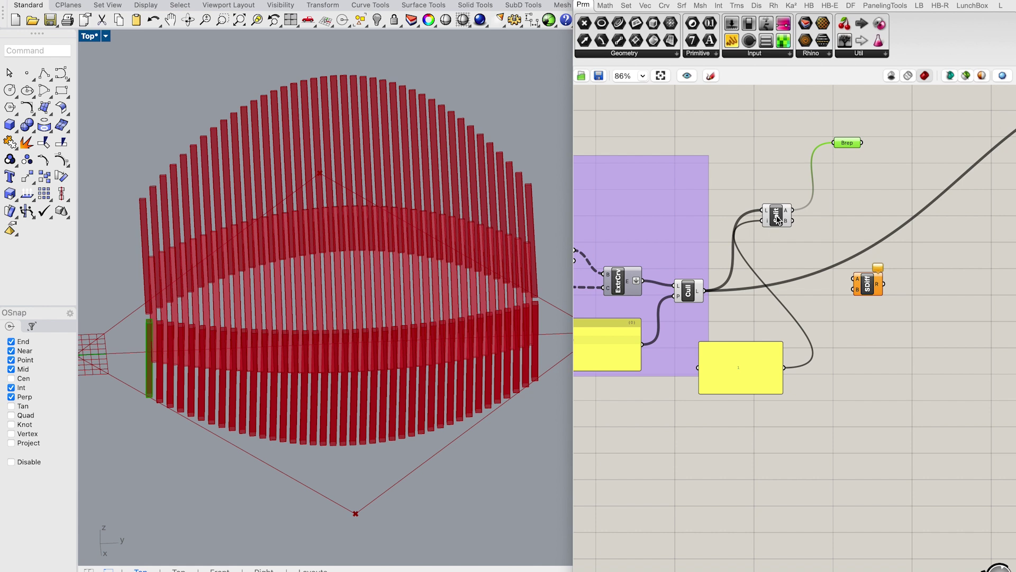
drag(778, 217, 827, 212)
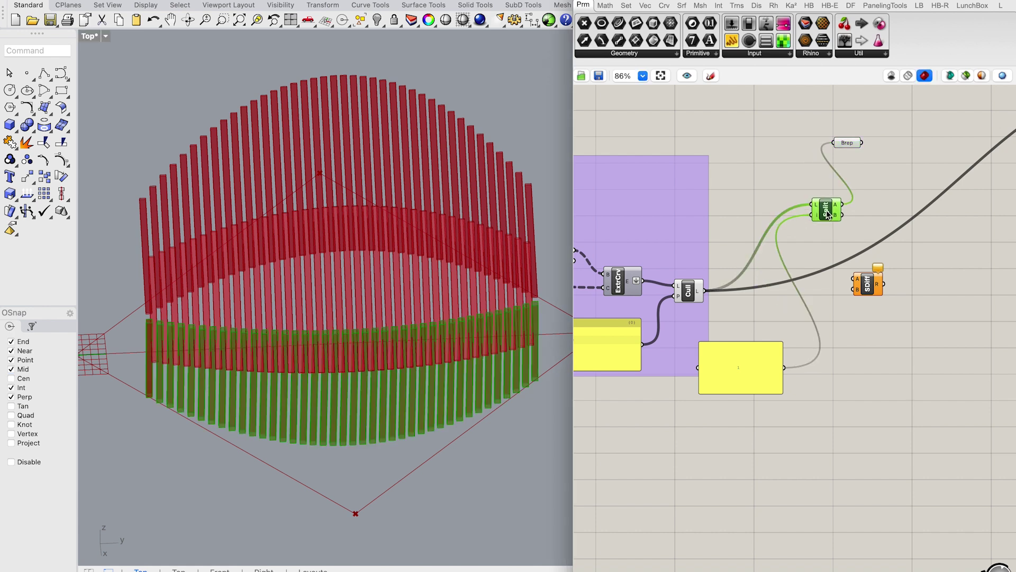
- Add a List Length component below the panel and connect the Cull output to it
click(626, 4)
click(606, 54)
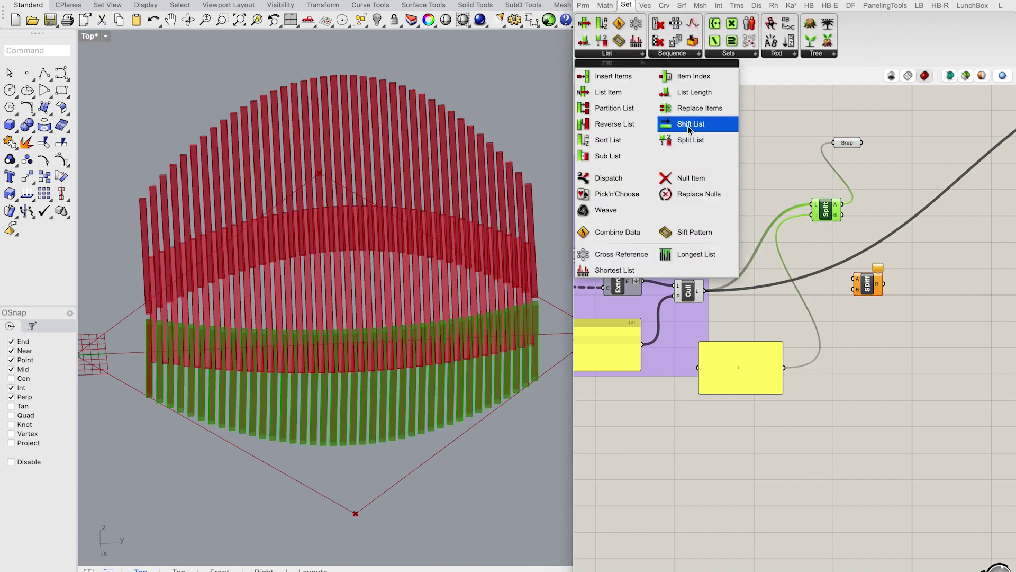
click(691, 92)
click(741, 174)
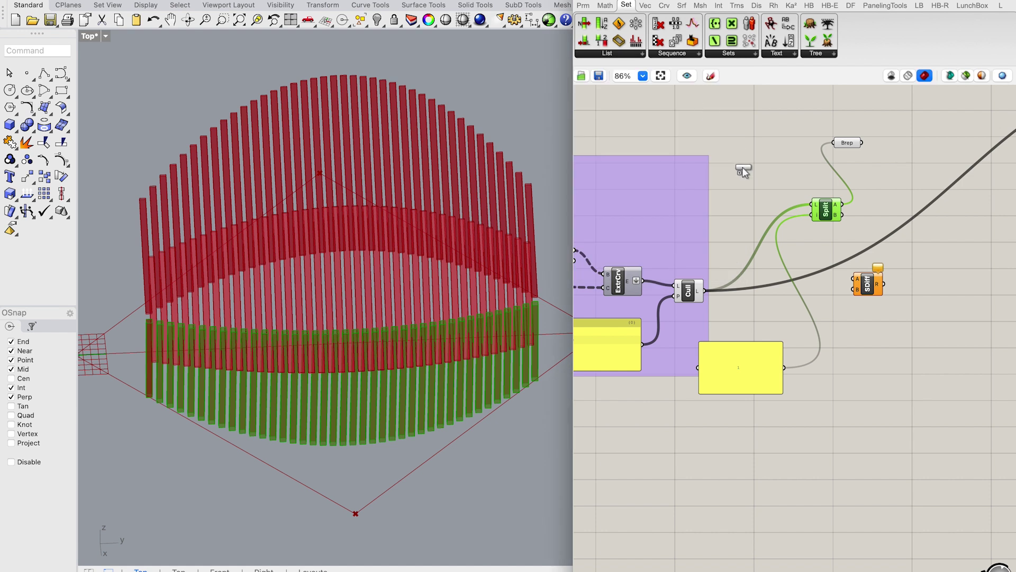
drag(705, 291, 729, 430)
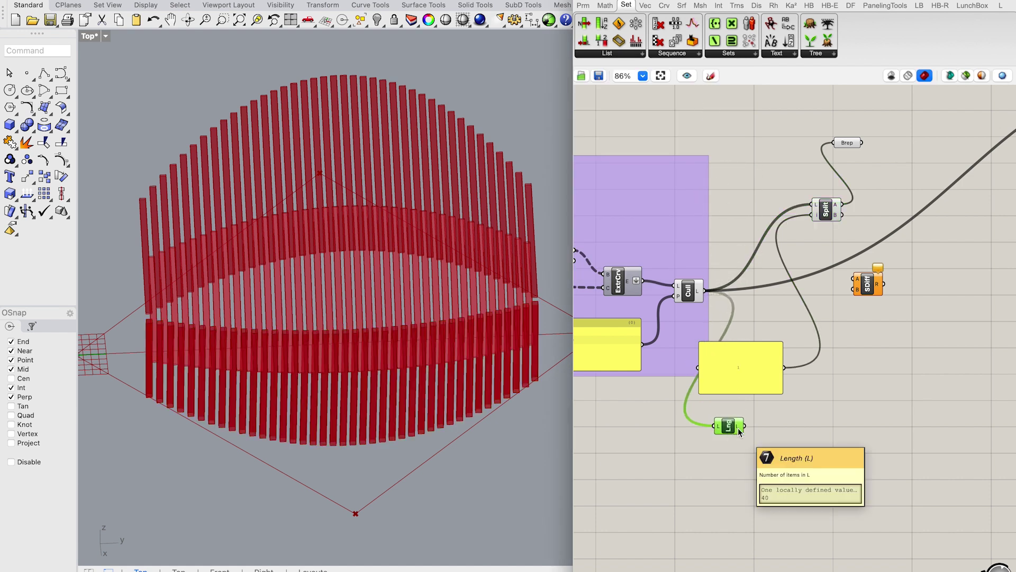
- Check the item indices of the Cull output in a temporary panel, and delete that panel
click(583, 6)
click(731, 41)
click(791, 152)
drag(705, 291, 810, 398)
scroll(775, 148, up, 5)
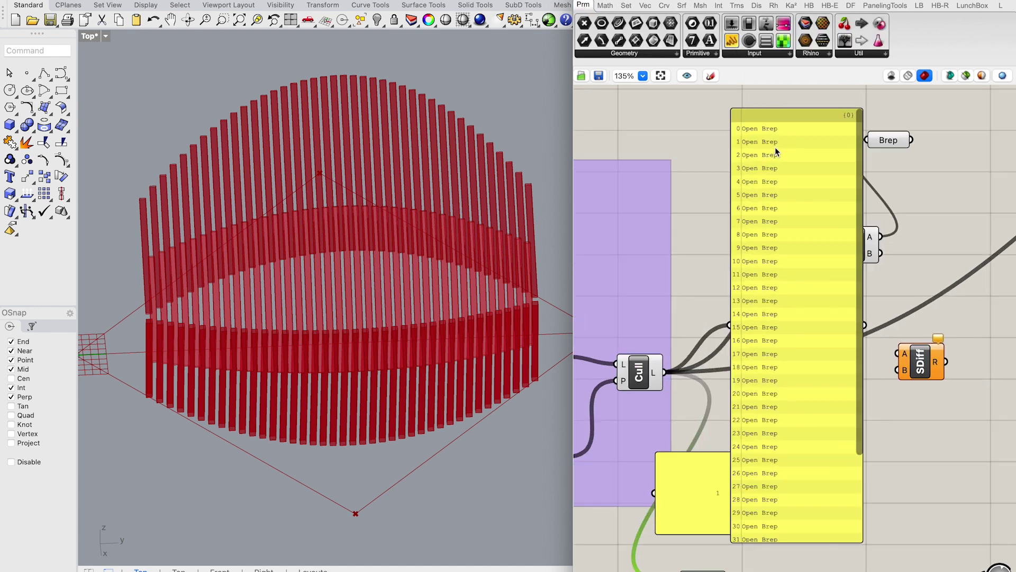
click(847, 418)
scroll(819, 143, up, 3)
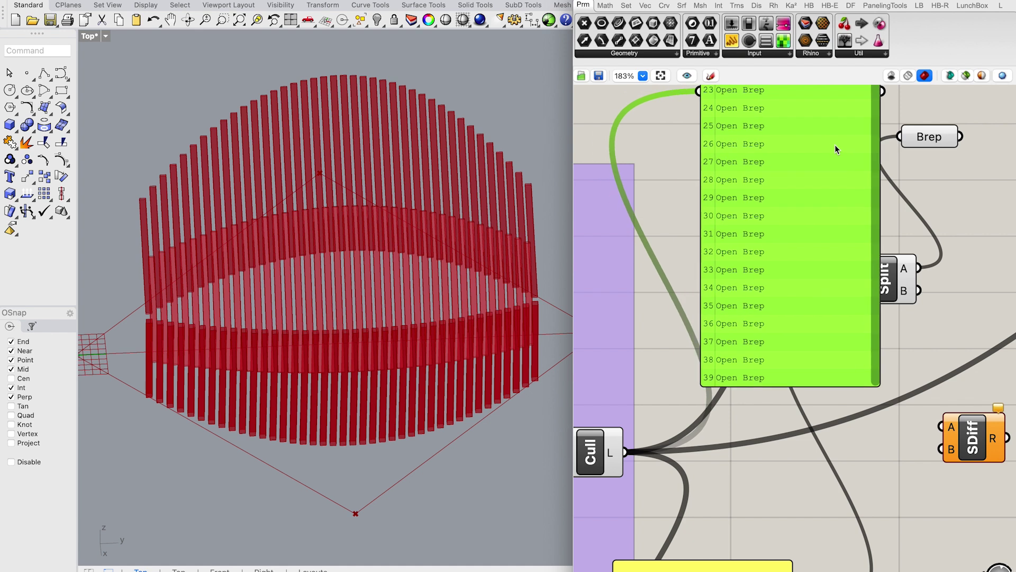
drag(834, 144, 846, 320)
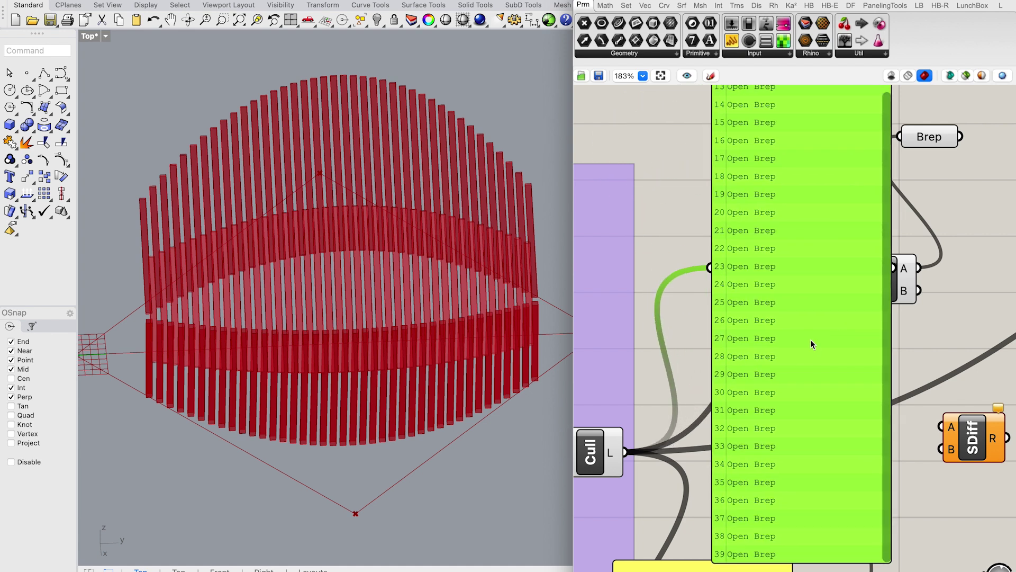
key(Delete)
- Add a Subtraction component below the Split List and move the panel containing 1 out of its way
right_drag(731, 460, 725, 347)
click(694, 531)
scroll(694, 532, down, 4)
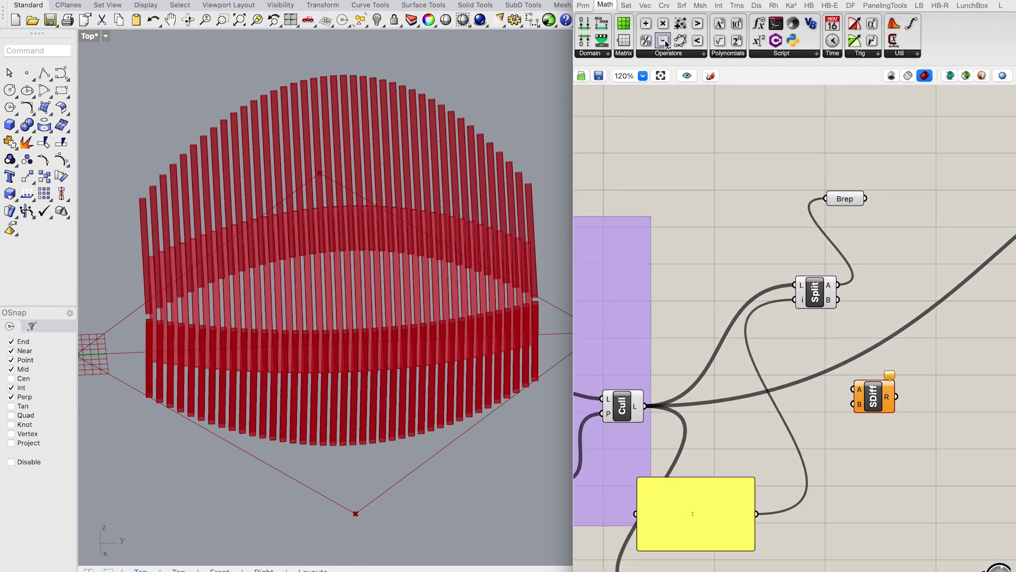
drag(663, 41, 753, 451)
drag(685, 526, 858, 543)
- Add a List Length component fed by the Cull output and connect its length to the Subtraction's A input
click(626, 4)
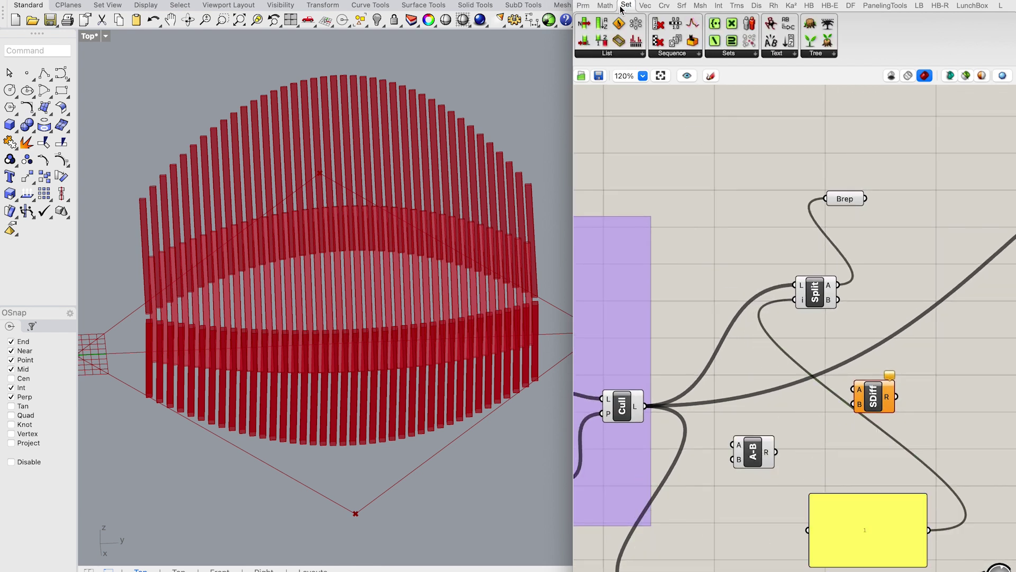
click(602, 54)
drag(690, 92, 725, 274)
drag(645, 406, 734, 444)
- Shrink the panel containing 1, connect it to the Subtraction's B input, and wire the result to the Split List's index
drag(882, 557, 704, 551)
drag(749, 524, 733, 459)
drag(748, 559, 674, 454)
click(750, 457)
drag(776, 452, 796, 303)
- Attach a second Brep parameter to the Split List's output B and arrange the Brep, Subtraction and panel components compactly
click(847, 199)
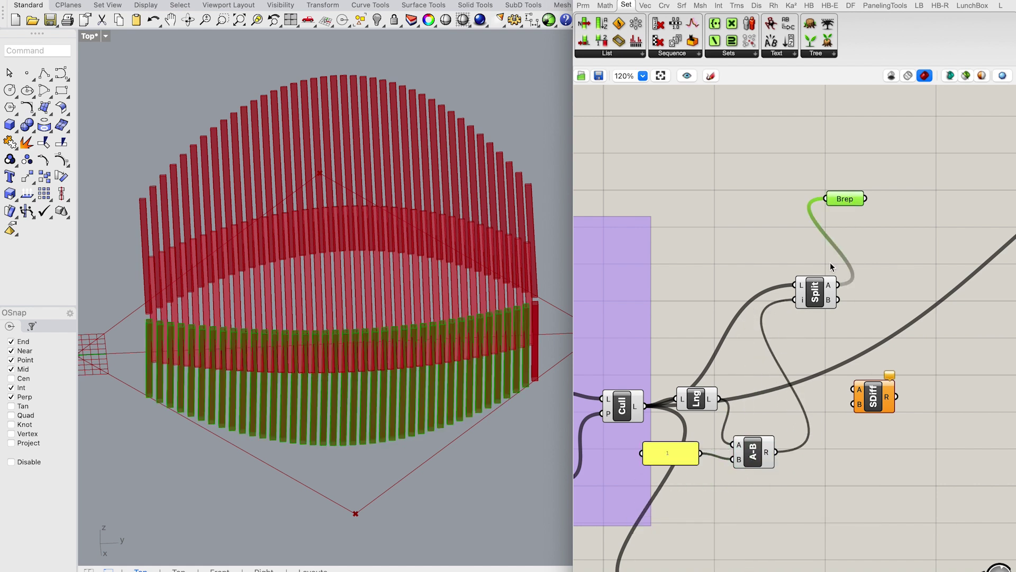
drag(853, 202, 892, 242)
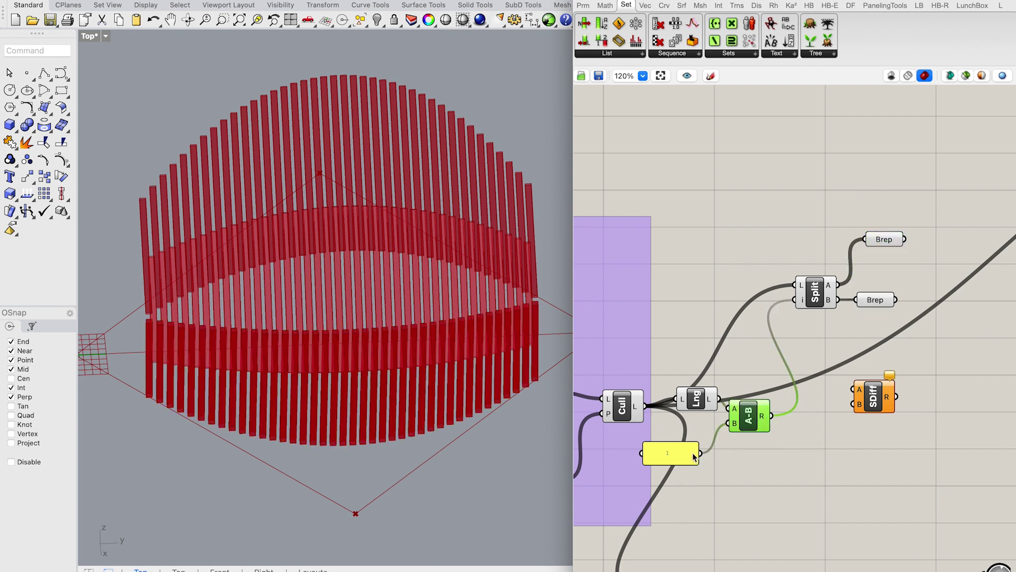
drag(695, 457, 702, 432)
drag(885, 243, 878, 269)
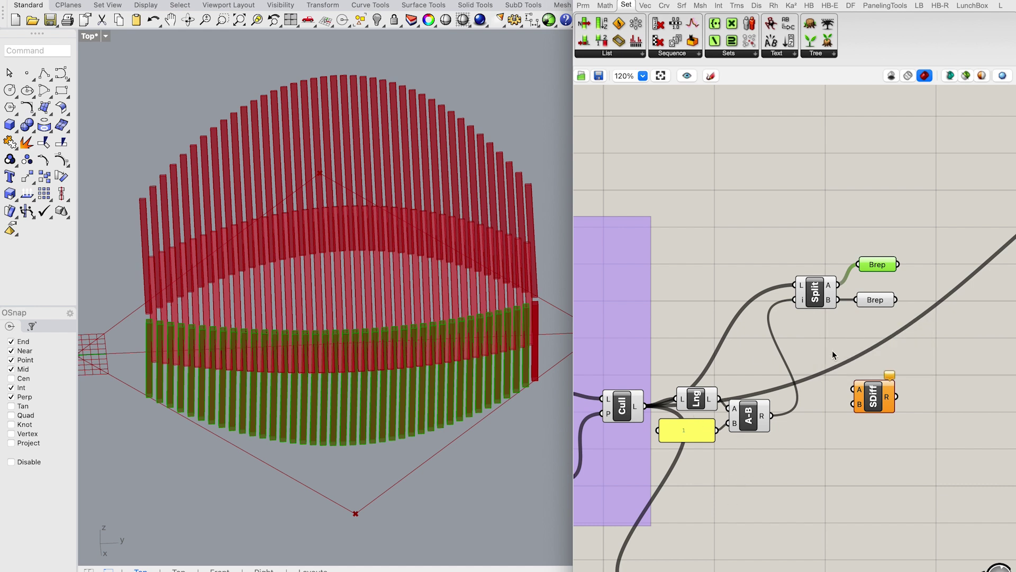
click(874, 301)
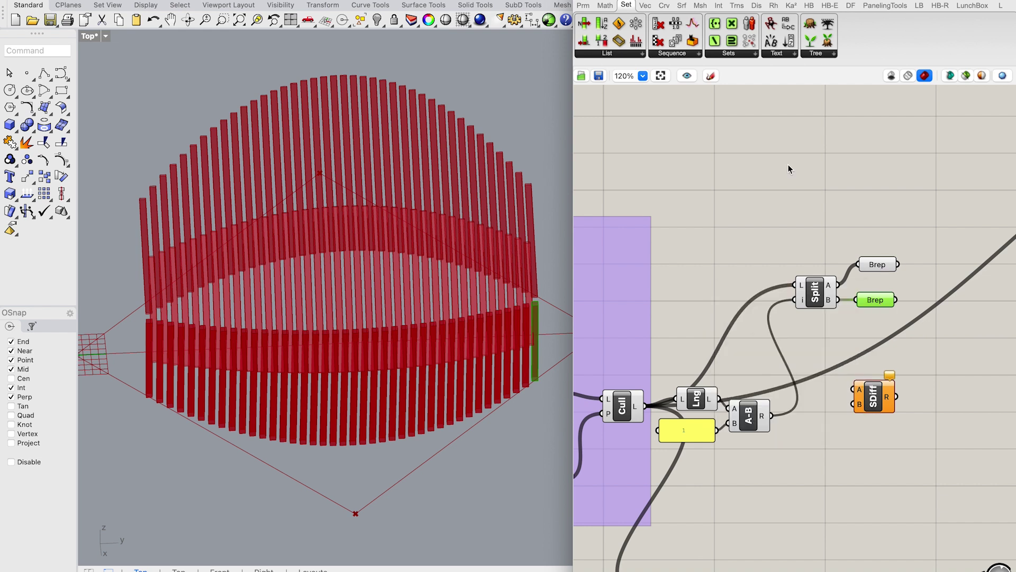
- Wire the Split List's first Brep into the Solid Difference's A input and the lower slat group's Cull output into its B input
click(881, 266)
scroll(836, 241, down, 3)
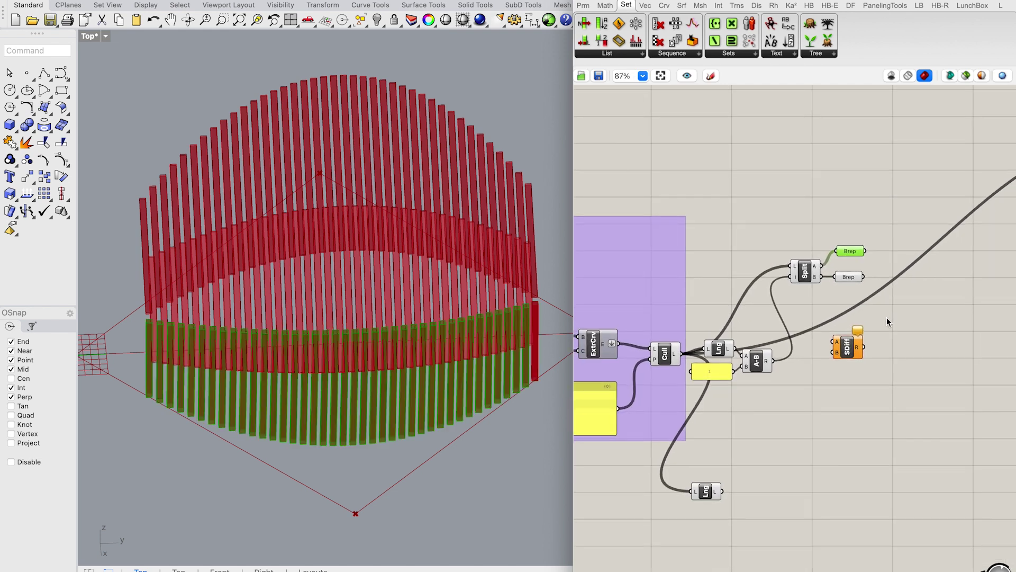
drag(848, 347, 926, 332)
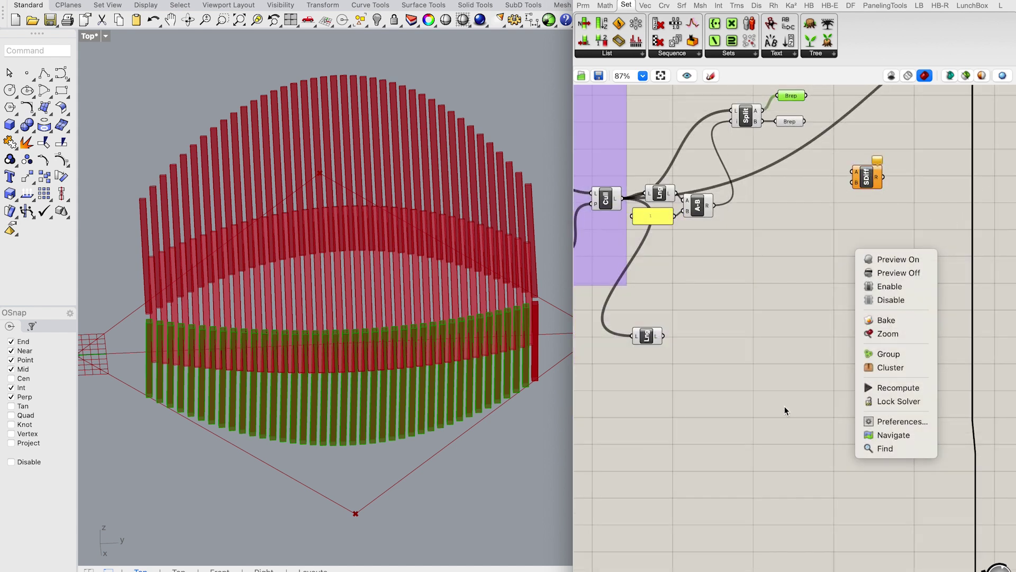
click(784, 406)
scroll(805, 184, up, 3)
drag(801, 161, 846, 236)
scroll(856, 233, down, 2)
drag(831, 177, 821, 504)
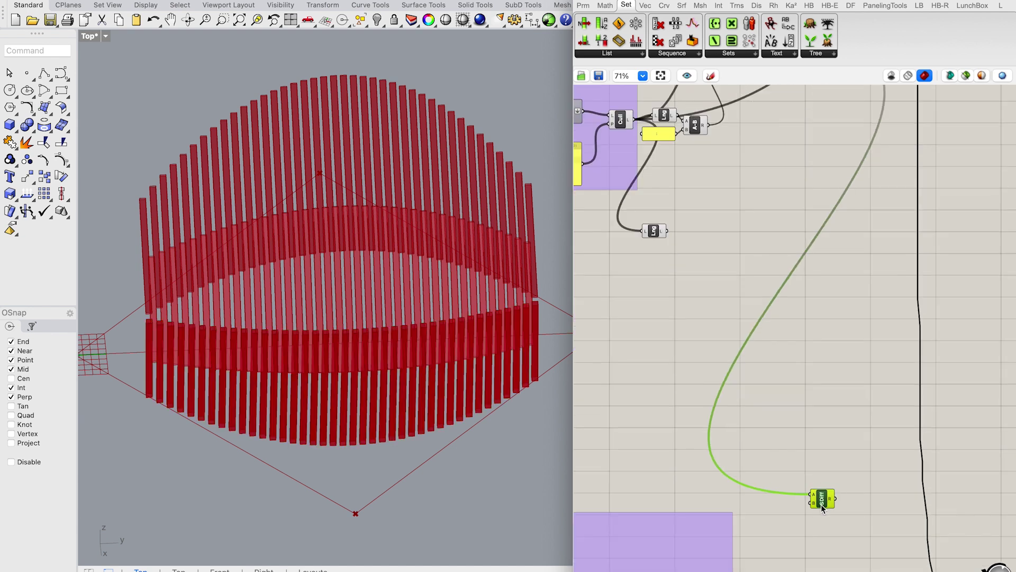
scroll(819, 508, down, 5)
drag(727, 551, 810, 376)
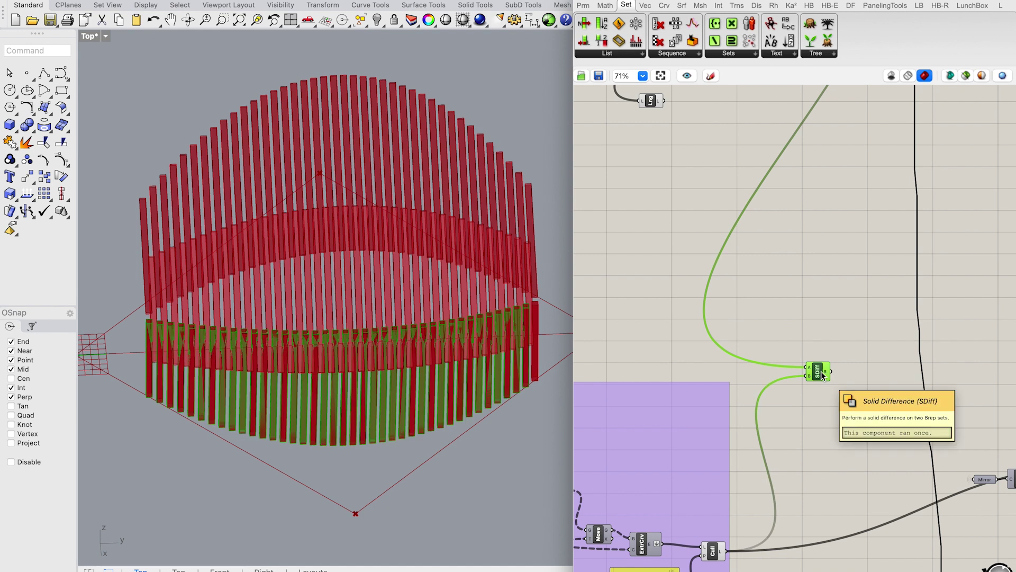
- Turn off the preview of the lower Cull, the upper Cull and the Split List
click(713, 557)
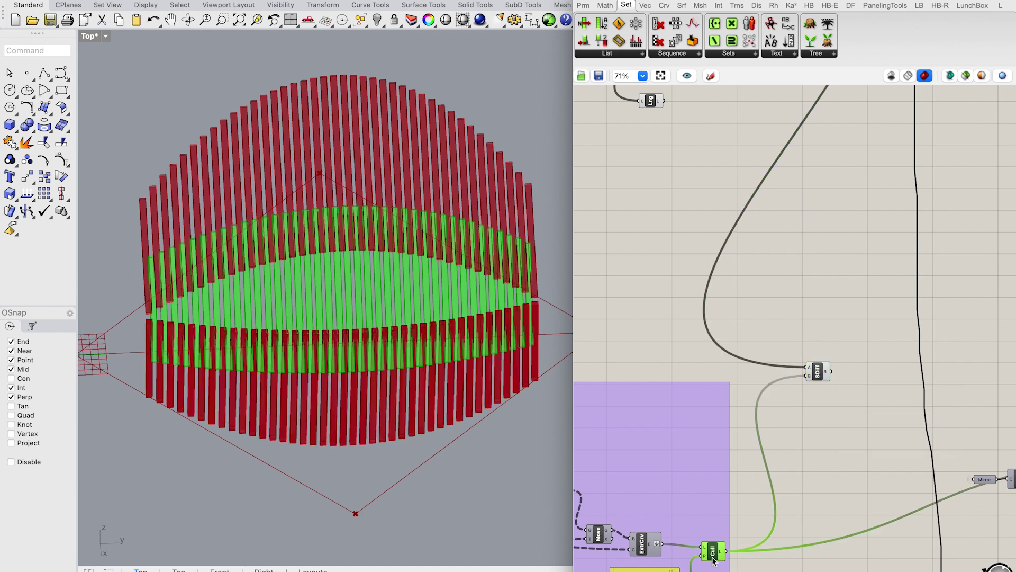
right_click(713, 560)
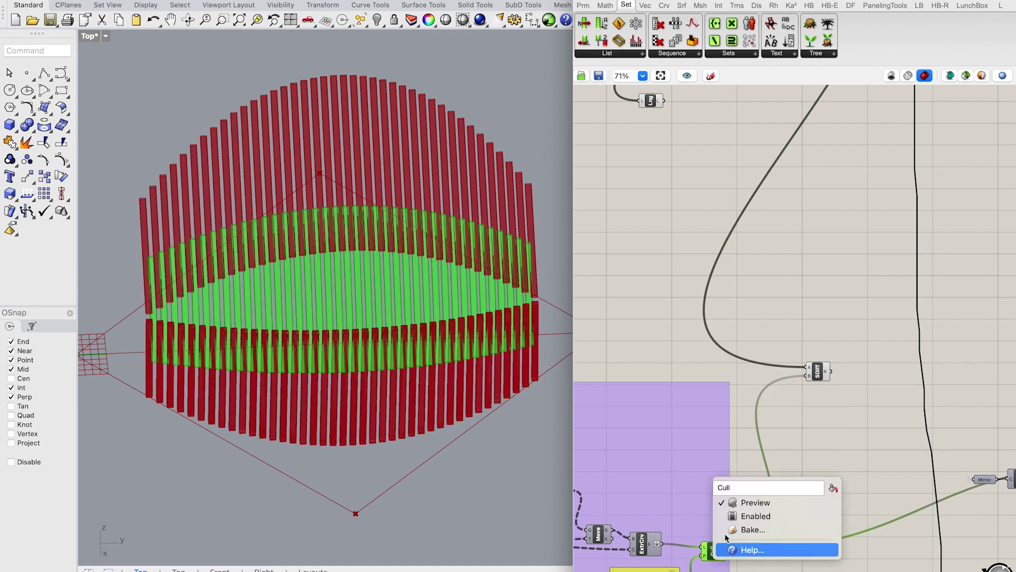
click(760, 504)
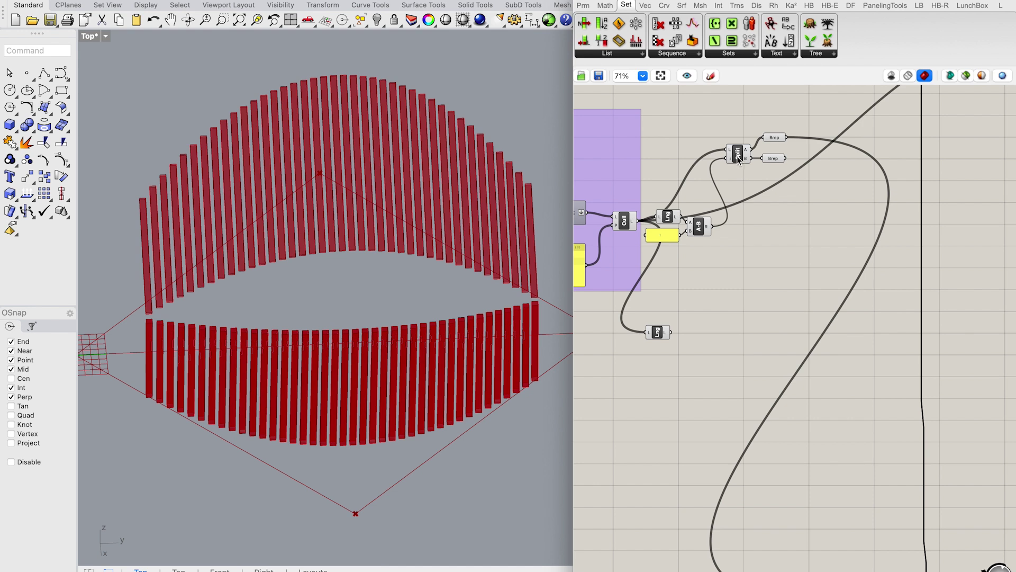
click(737, 156)
shift+click(625, 222)
right_click(712, 284)
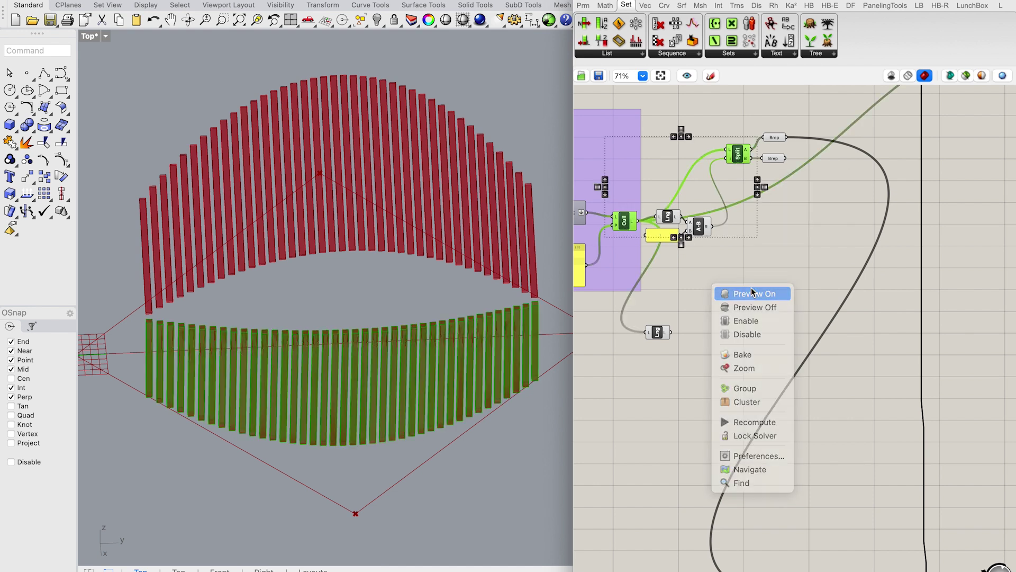
click(752, 292)
- Turn off the preview of the Brep parameter attached to the Split List's output A
click(774, 159)
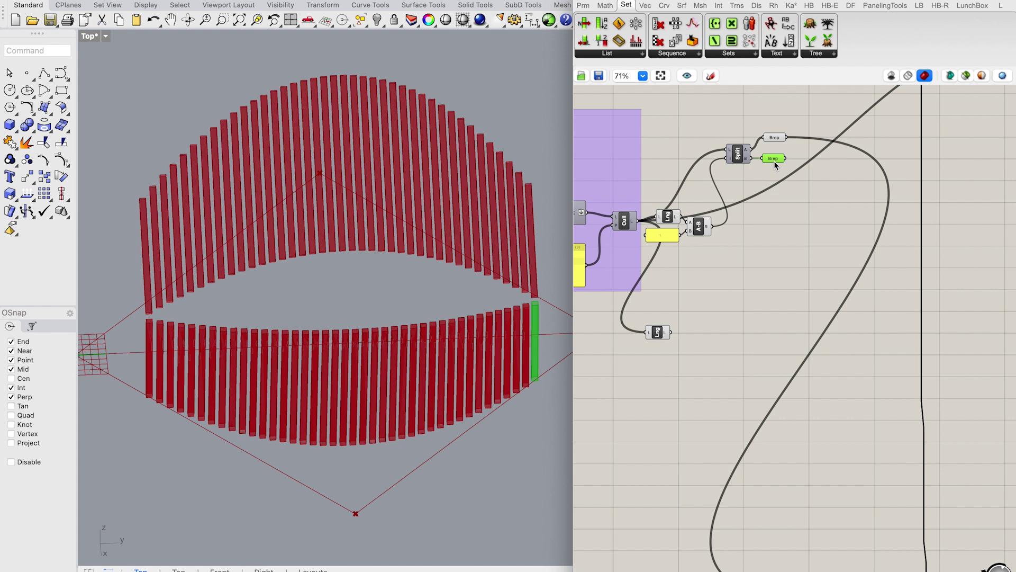
click(778, 138)
right_click(778, 138)
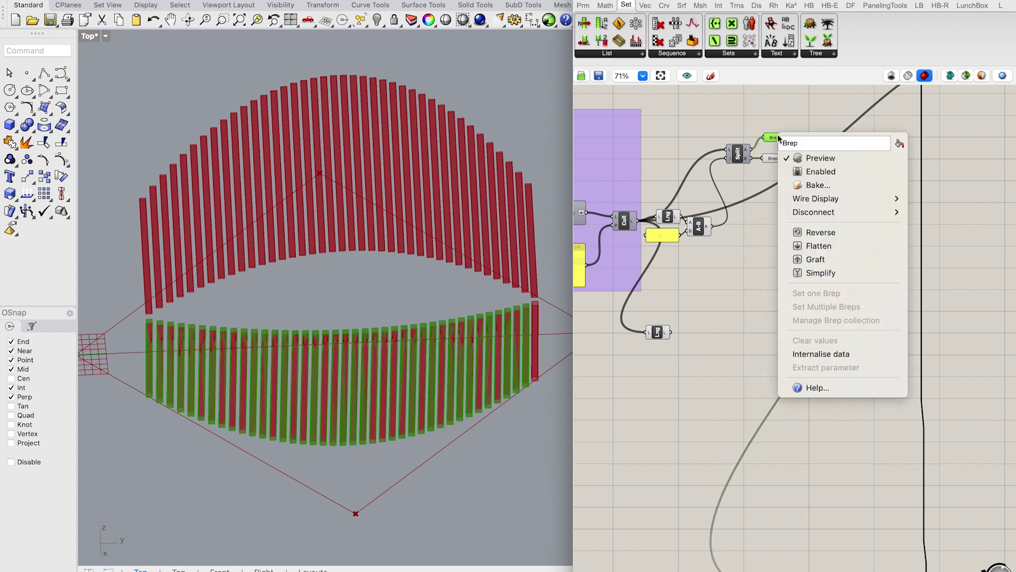
click(811, 157)
scroll(738, 369, down, 3)
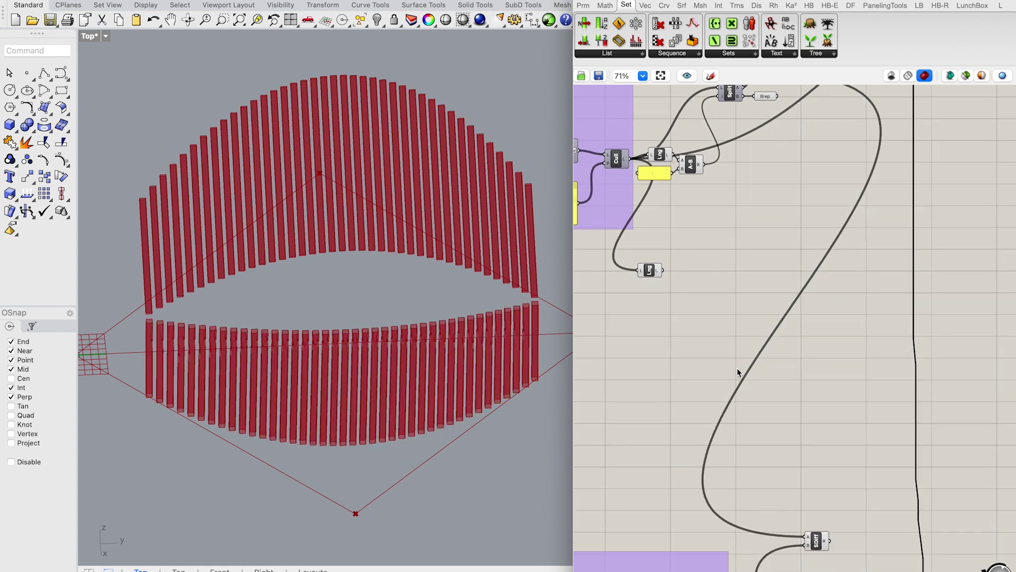
- Examine the Solid Difference cuts on the lower slat row close up in the Rhino viewport
click(222, 20)
drag(432, 283, 551, 452)
click(189, 21)
drag(254, 217, 507, 247)
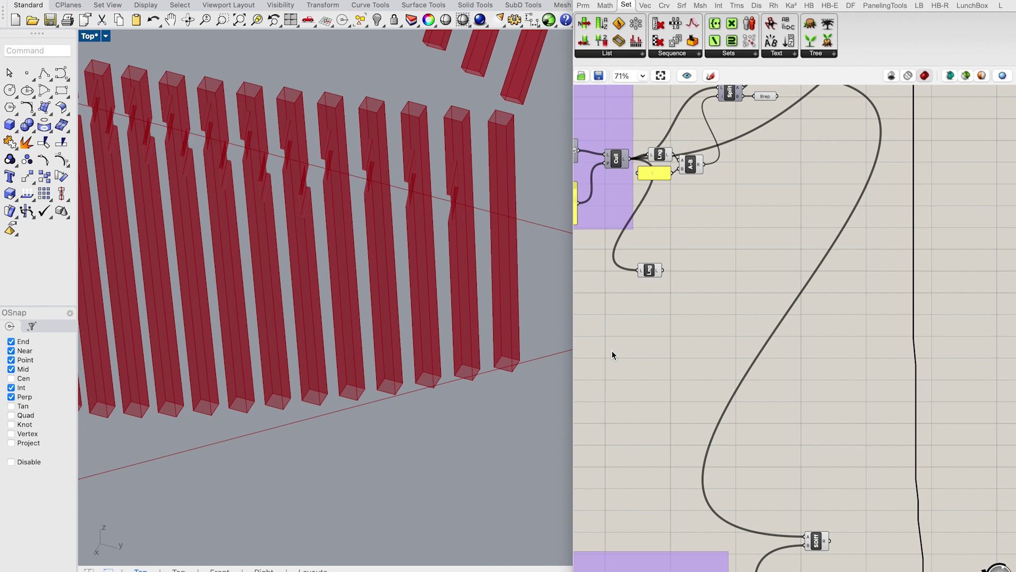
scroll(649, 343, up, 3)
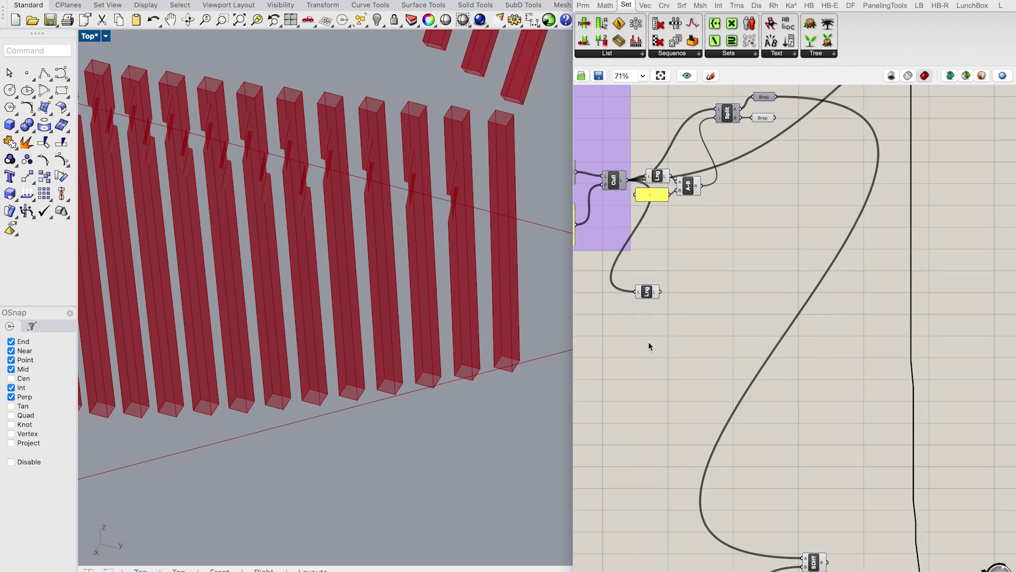
- Add a panel fed by the Split List's first Brep and size it to show the whole list
click(694, 300)
click(582, 5)
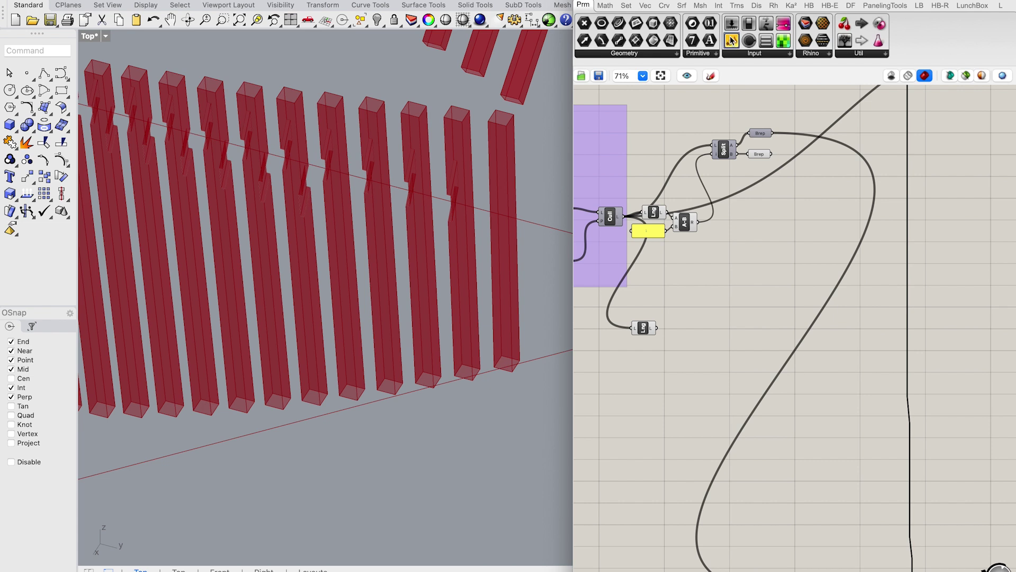
drag(732, 40, 847, 197)
drag(772, 133, 810, 192)
right_drag(854, 373, 830, 262)
drag(805, 94, 882, 497)
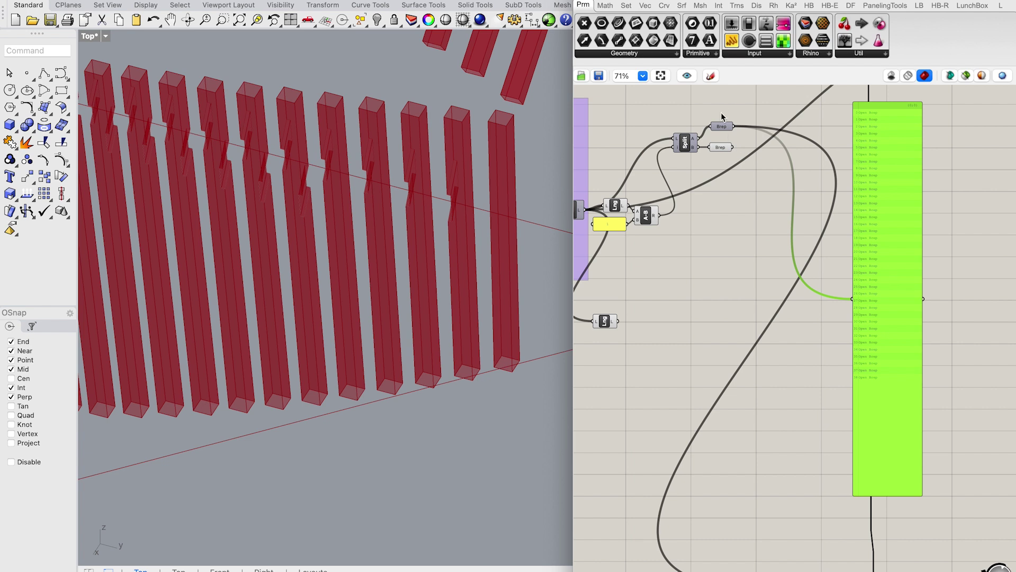
scroll(754, 240, down, 3)
scroll(754, 239, up, 2)
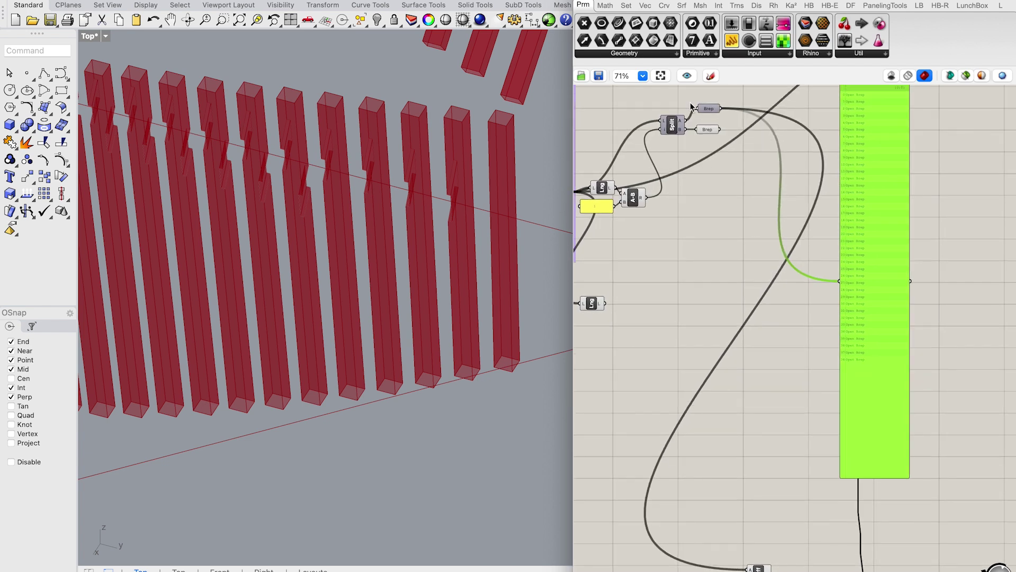
drag(884, 477, 879, 367)
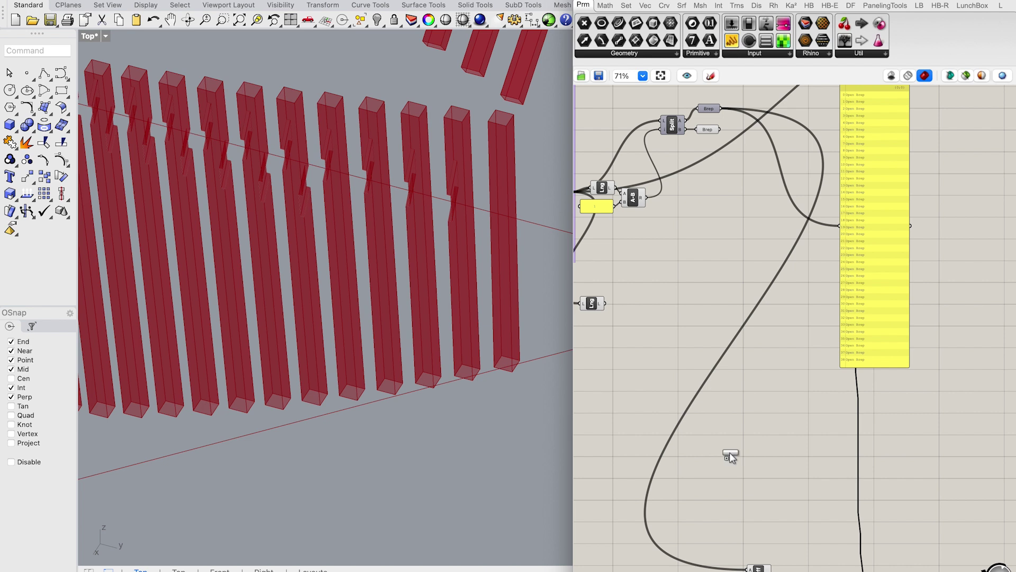
- Add a second panel fed by the lower Cull's output, place it beside the first panel and lengthen it to match
scroll(729, 453, down, 10)
click(827, 375)
drag(697, 454, 800, 363)
scroll(767, 478, up, 5)
drag(765, 486, 820, 155)
scroll(949, 189, up, 10)
drag(820, 209, 821, 455)
scroll(725, 312, up, 1)
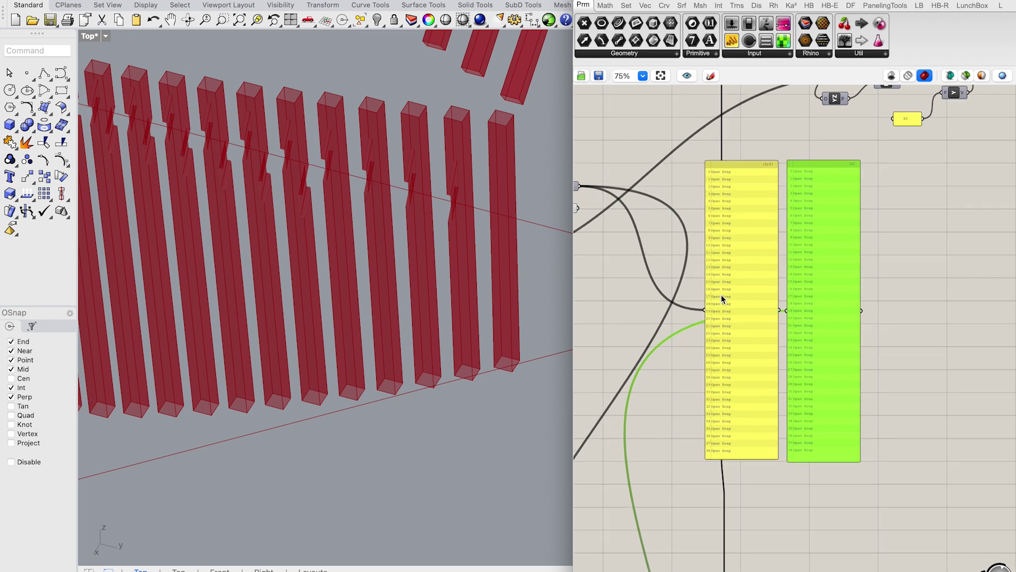
- Compare the item numbering and tree paths of the two Brep lists in the panels
scroll(729, 218, up, 3)
click(986, 106)
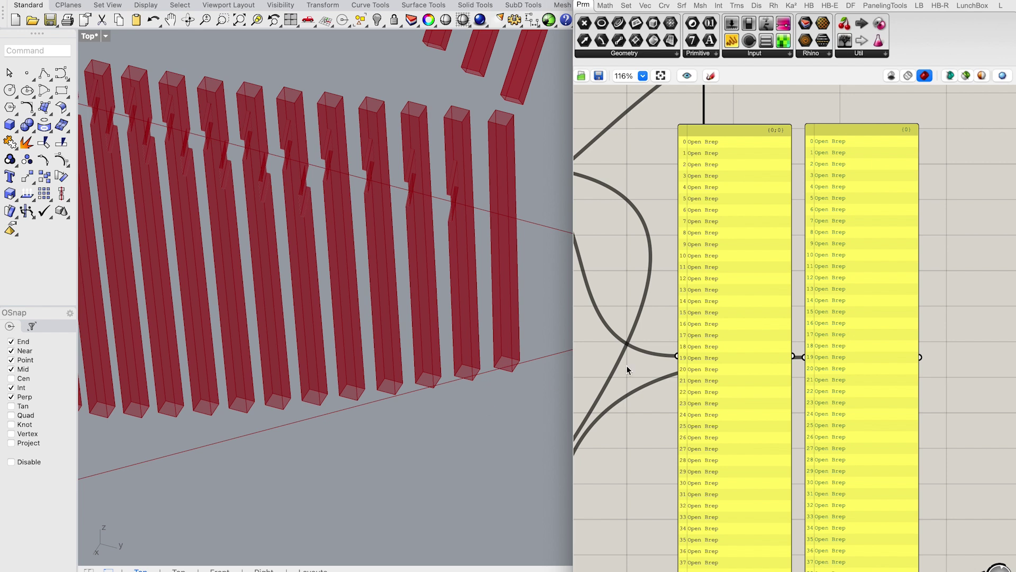
scroll(599, 379, left, 1)
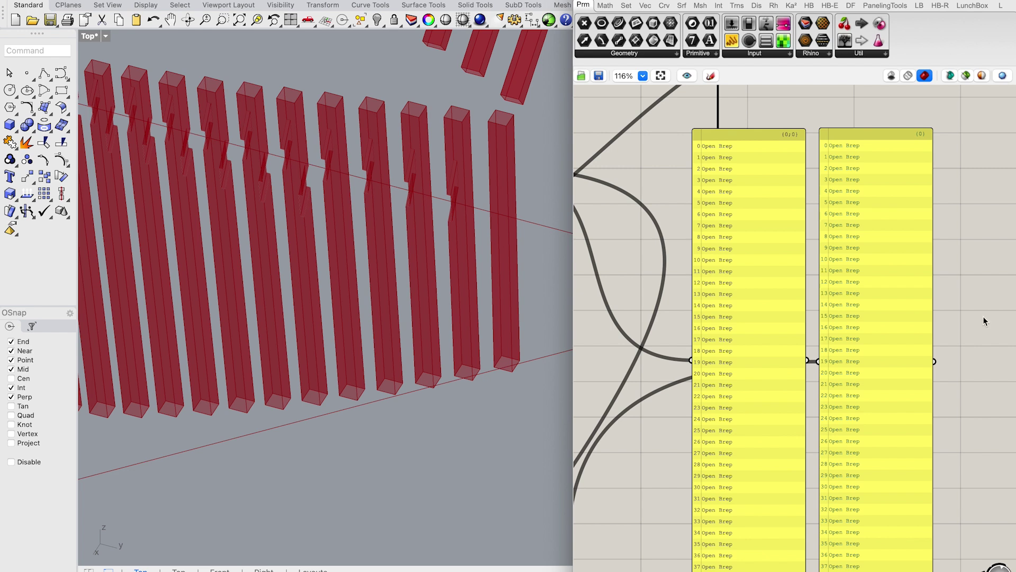
scroll(983, 321, down, 2)
right_drag(984, 318, 1015, 307)
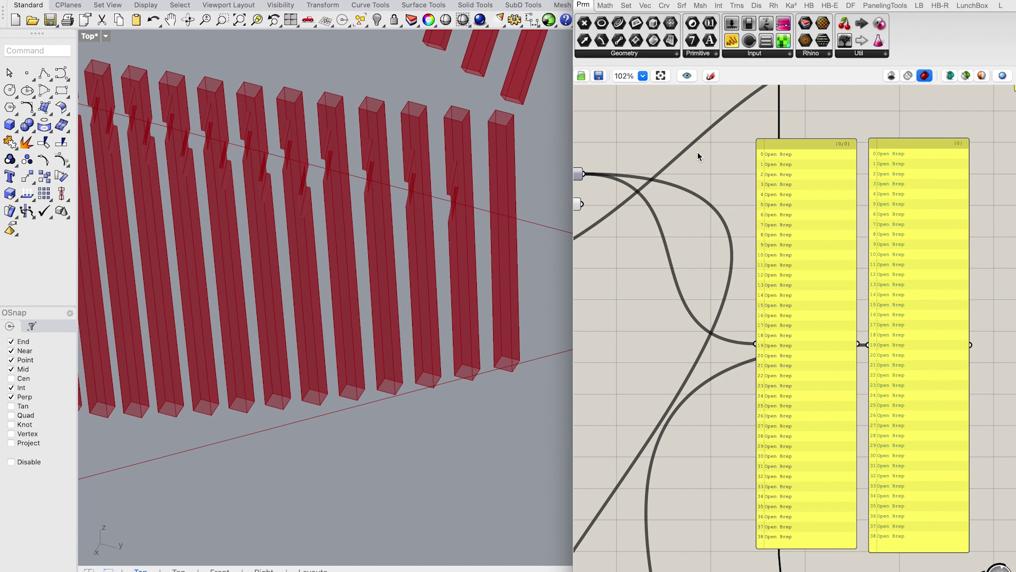
scroll(702, 183, down, 1)
right_drag(702, 183, 786, 161)
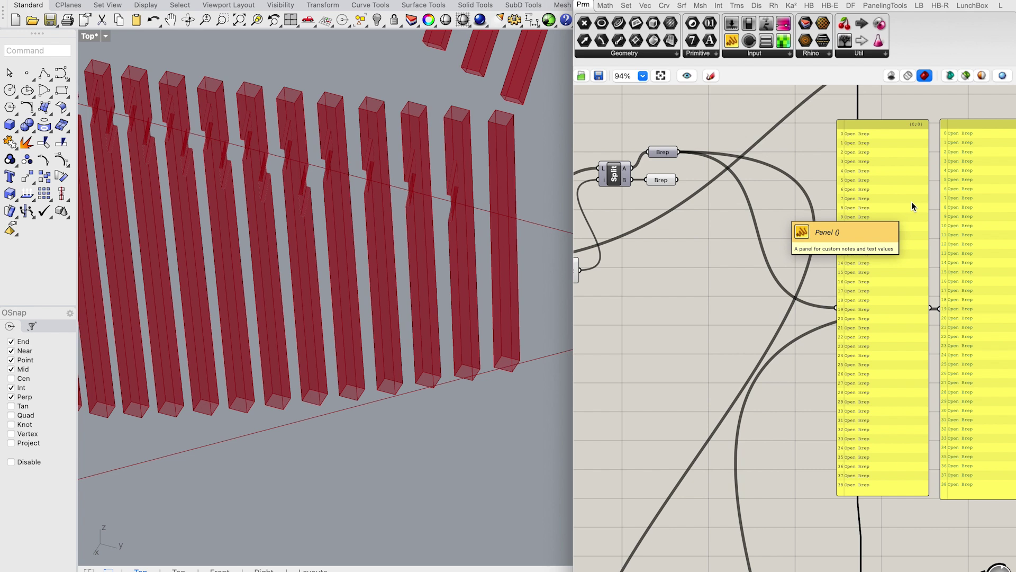
- Move both list panels together farther away from the Split List and its Brep parameters
click(880, 220)
click(987, 221)
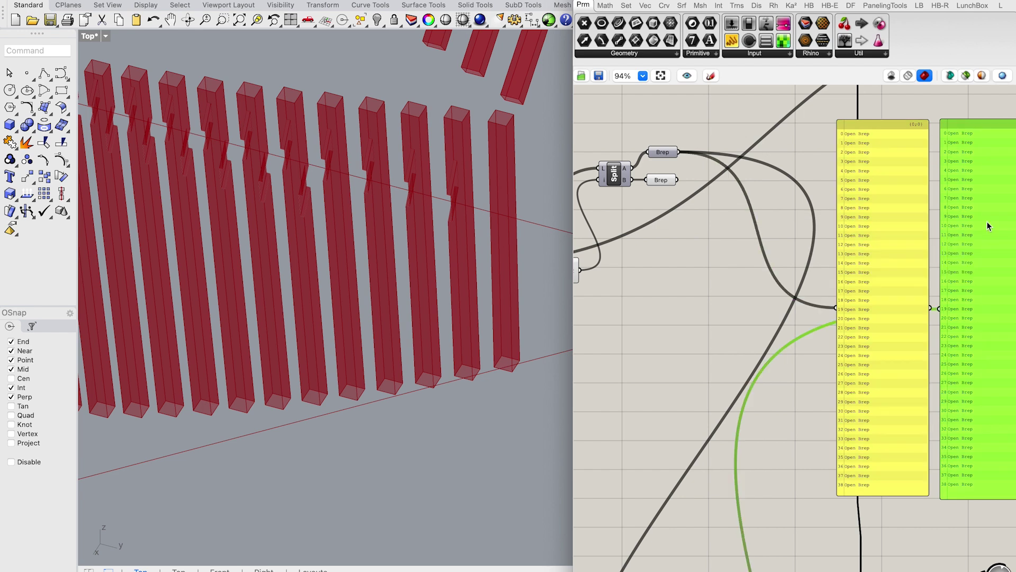
shift+click(898, 217)
drag(898, 217, 967, 217)
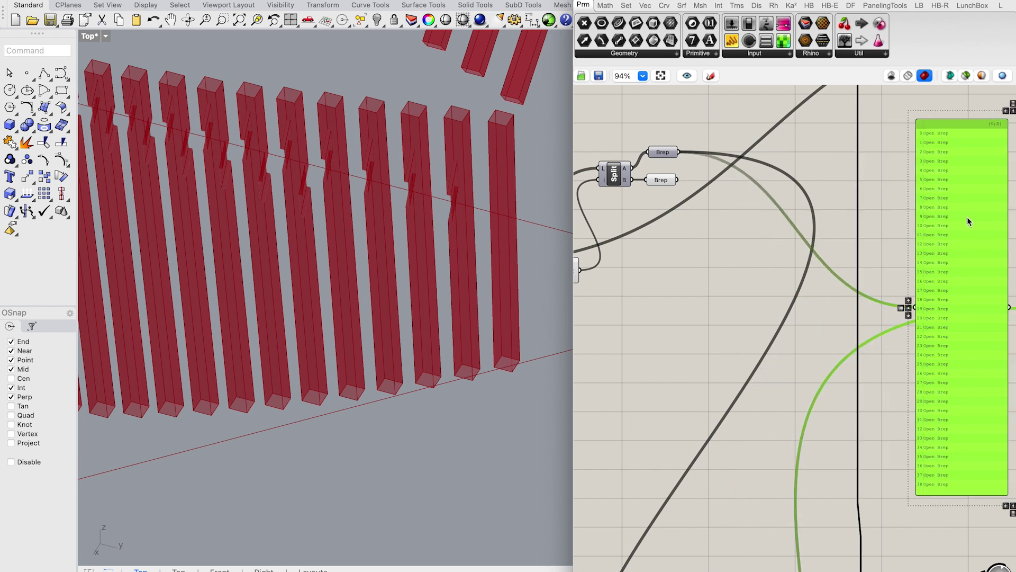
- Graft both the A and B inputs of the Solid Difference component
right_drag(775, 376, 780, 233)
scroll(780, 234, down, 10)
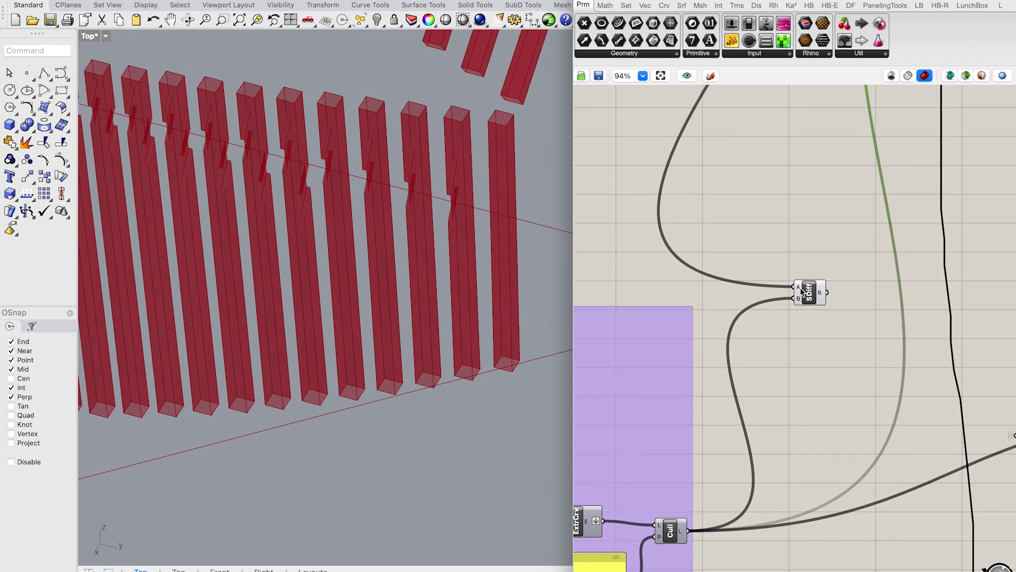
right_click(799, 288)
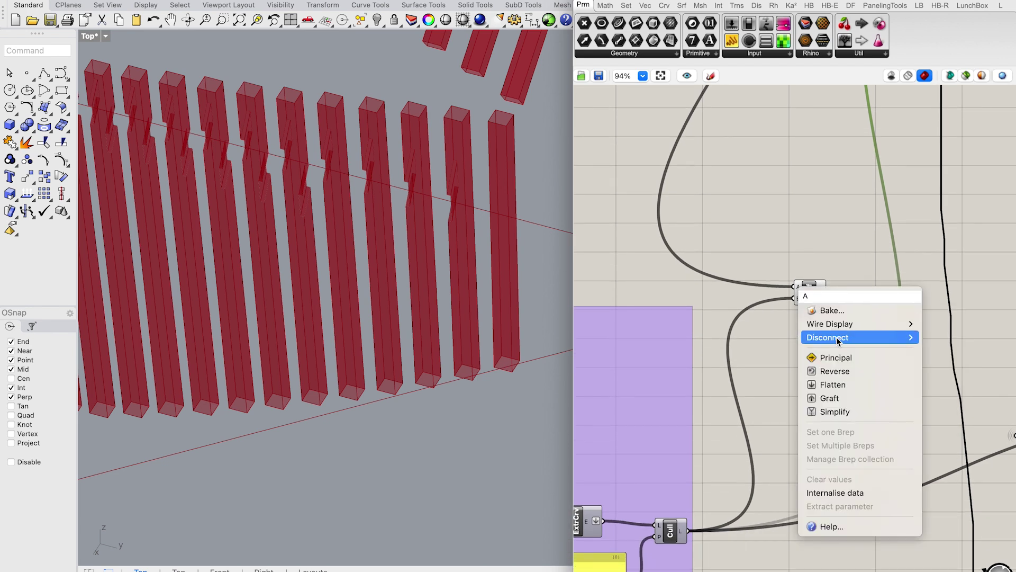
click(832, 398)
right_click(798, 299)
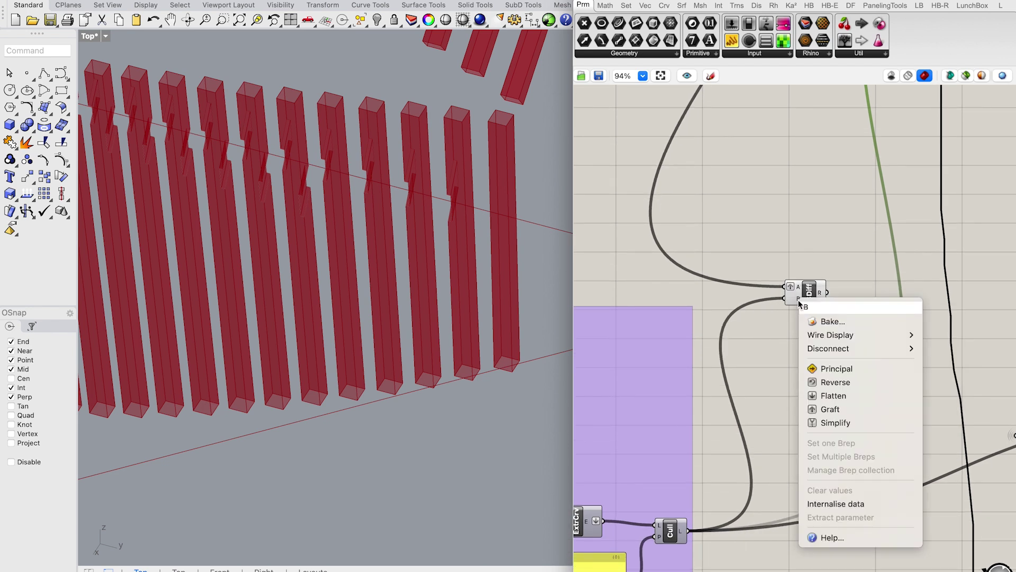
click(844, 411)
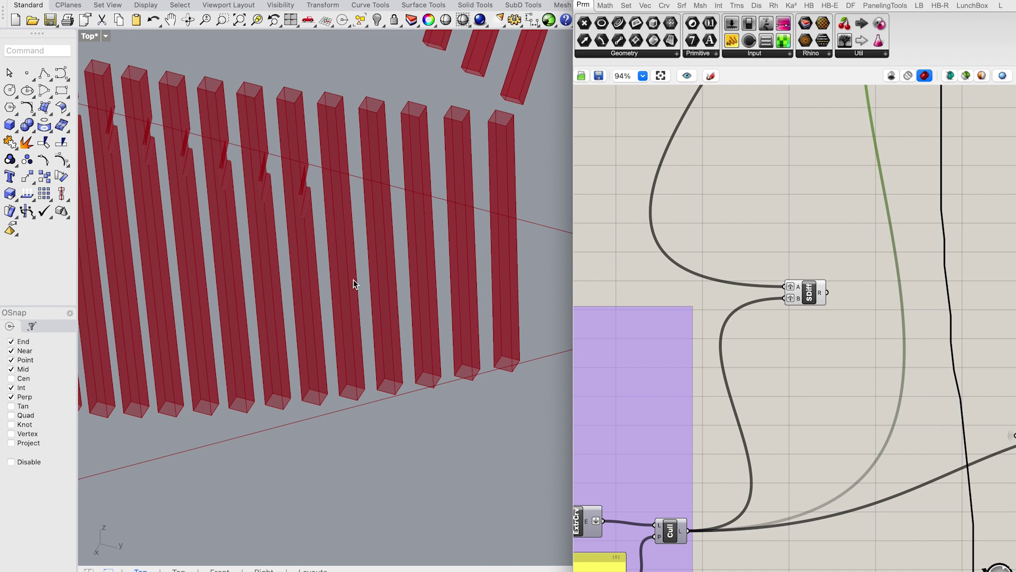
- Turn the preview of the lower slat group's Cull component back on
scroll(813, 332, down, 3)
scroll(813, 332, up, 4)
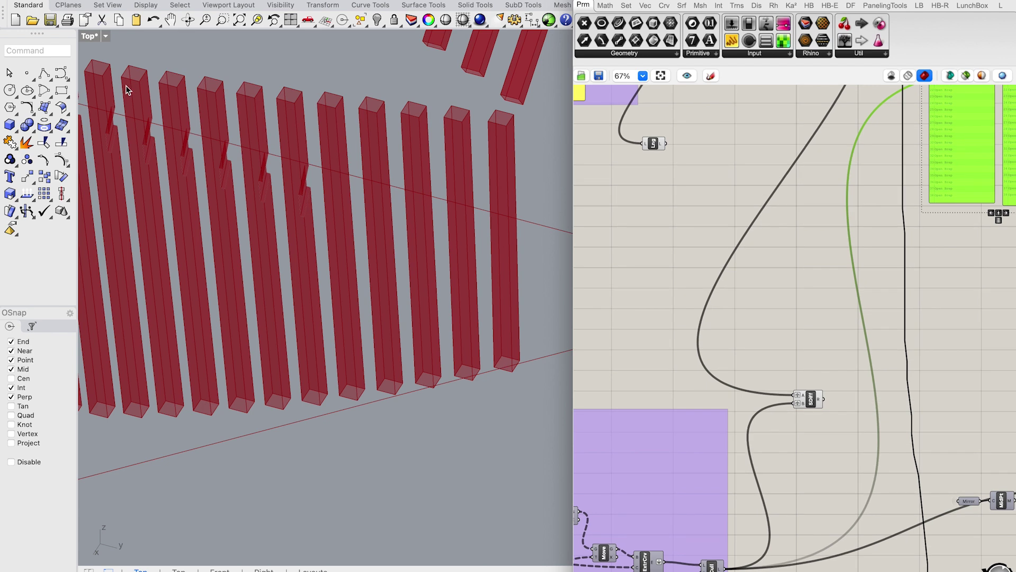
right_drag(783, 333, 798, 271)
right_click(727, 510)
click(777, 537)
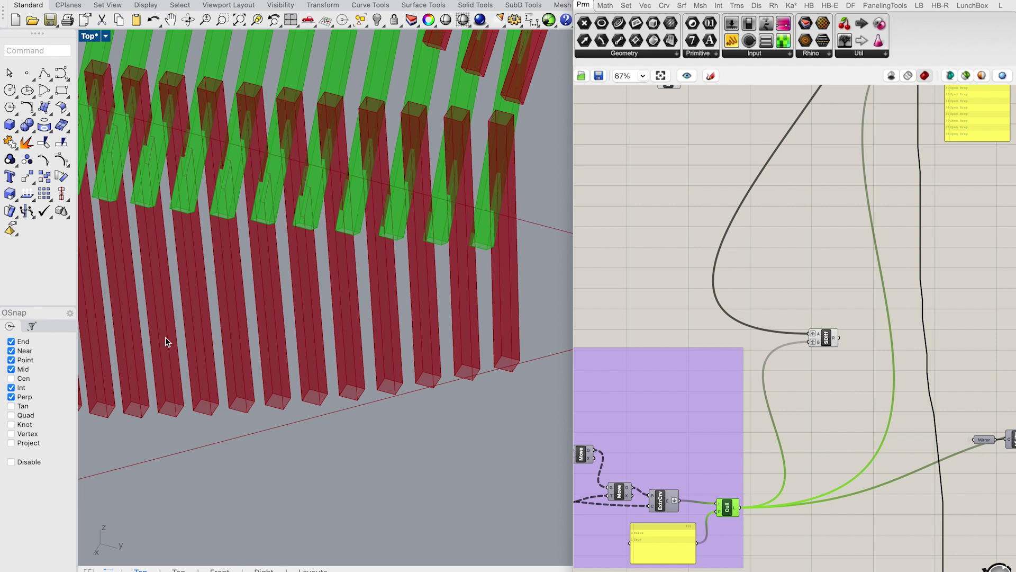
click(655, 272)
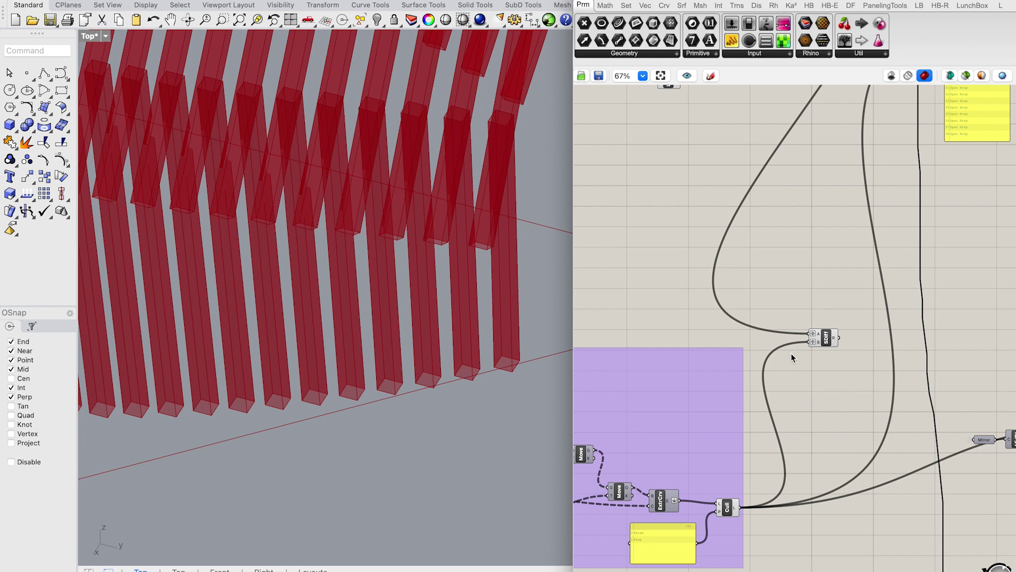
- Add a Cap Holes component beside the Split List and feed it from the first Brep parameter
scroll(706, 234, up, 5)
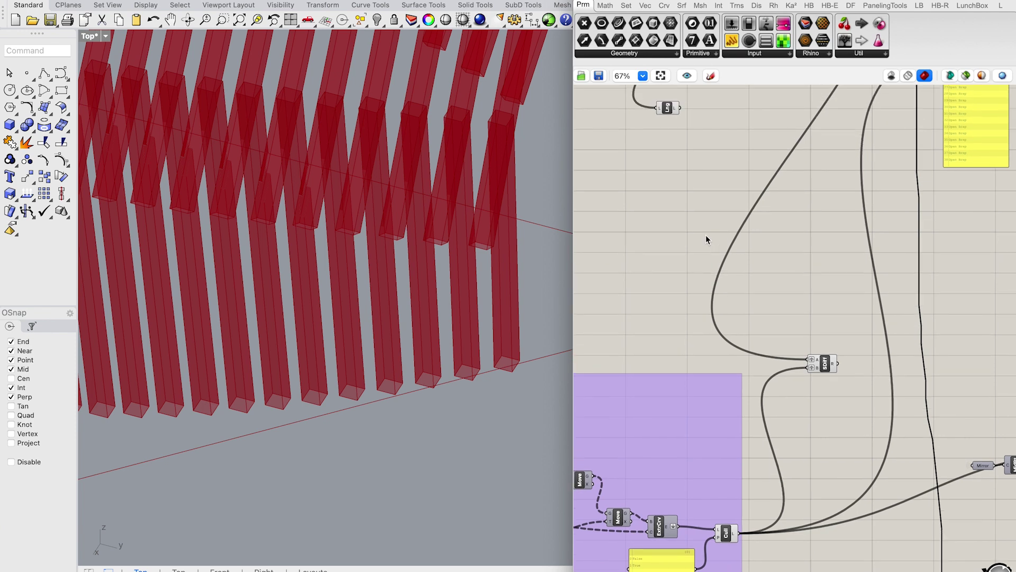
scroll(707, 234, up, 10)
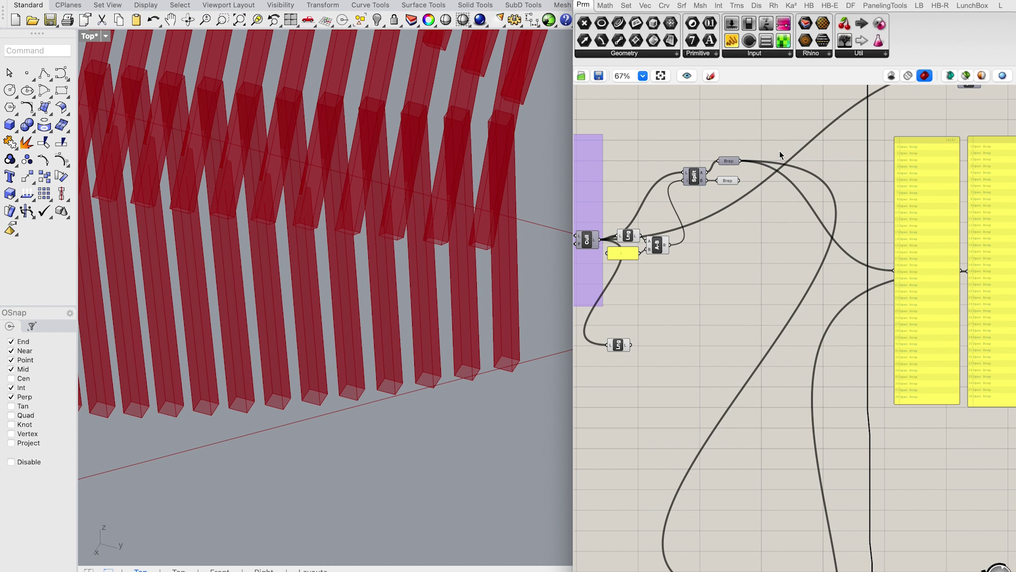
click(680, 6)
click(821, 53)
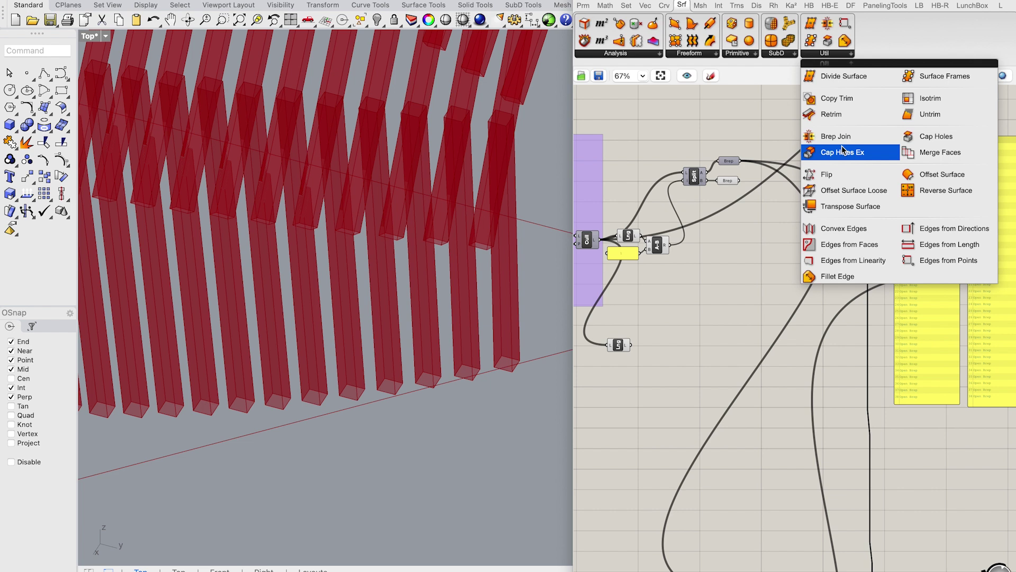
click(936, 137)
click(775, 134)
drag(740, 161, 765, 135)
- Move the Cap Holes component down near the Solid Difference and connect its output to the A input
right_drag(755, 198, 758, 159)
drag(777, 100, 697, 503)
scroll(697, 489, down, 5)
drag(697, 357, 752, 410)
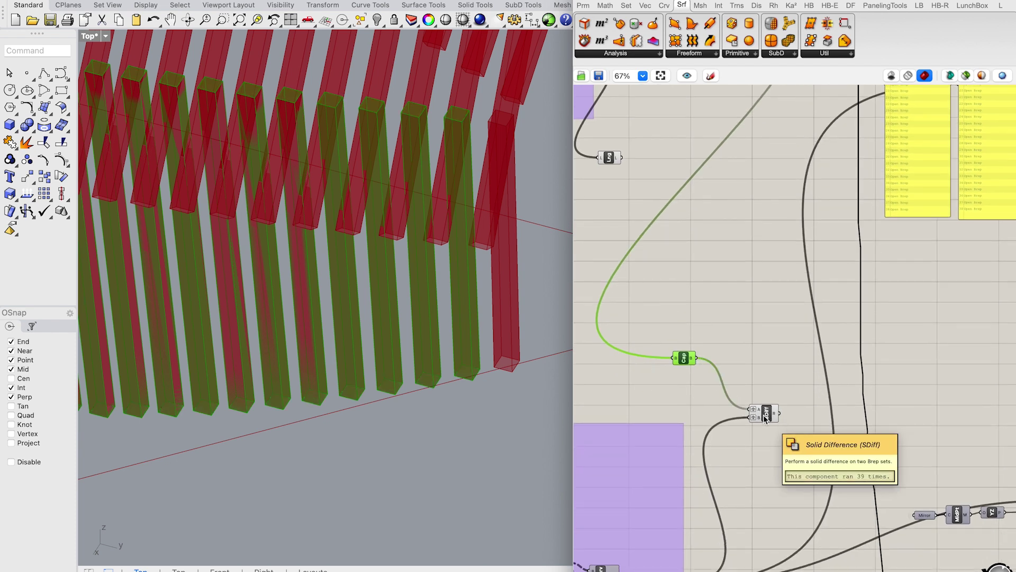
- Move the Cap Holes component back up below the Split List and turn off its preview
click(760, 299)
scroll(760, 298, up, 5)
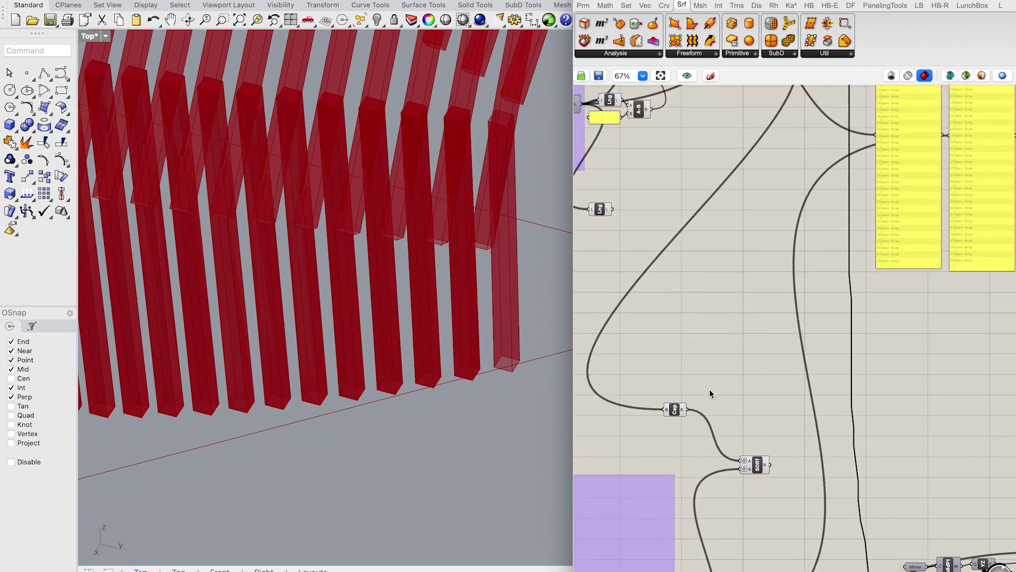
drag(728, 444, 777, 197)
scroll(777, 197, up, 4)
scroll(731, 358, down, 2)
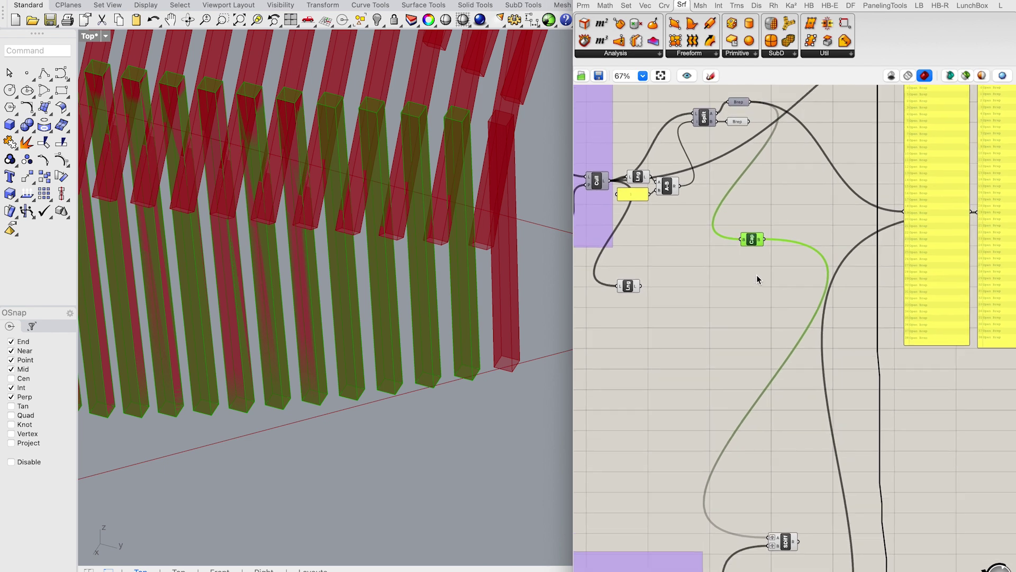
right_click(752, 245)
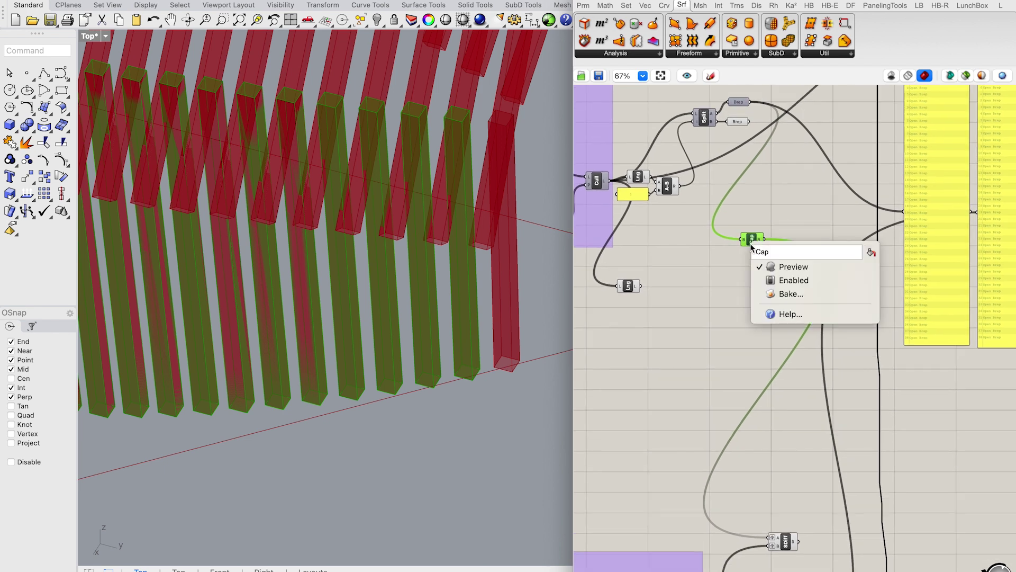
click(787, 267)
- Turn off the preview of the lower slat group's Cull component
scroll(748, 345, down, 8)
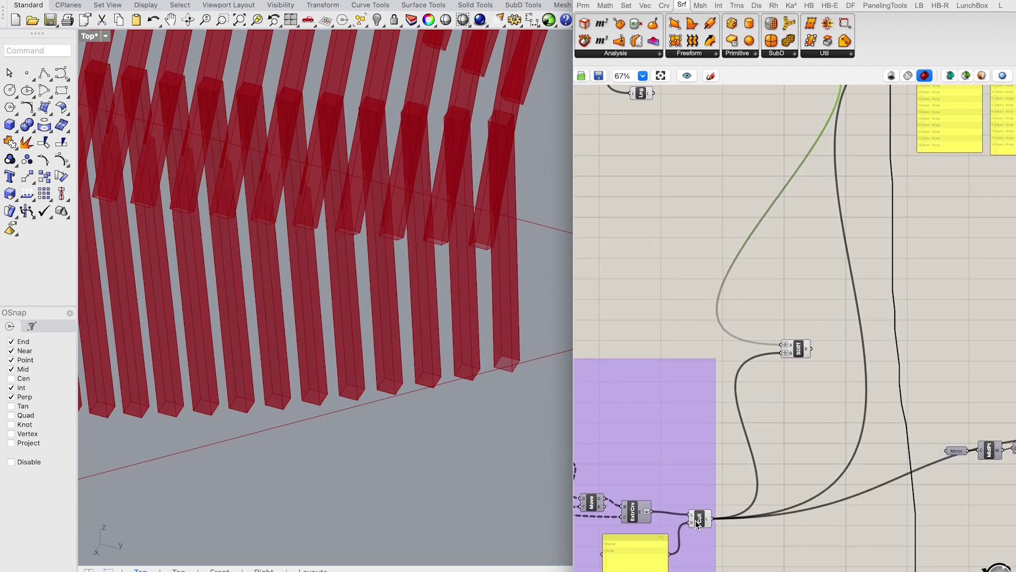
click(698, 522)
right_click(698, 522)
click(763, 544)
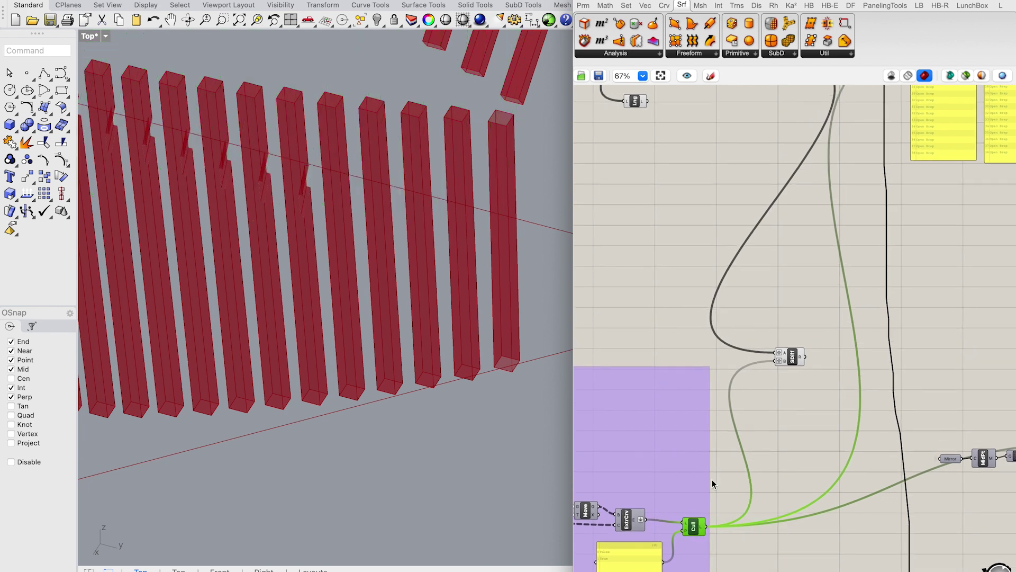
- Insert a Cap Holes component between the lower Cull output and the Solid Difference's B input, and hide its preview
click(822, 54)
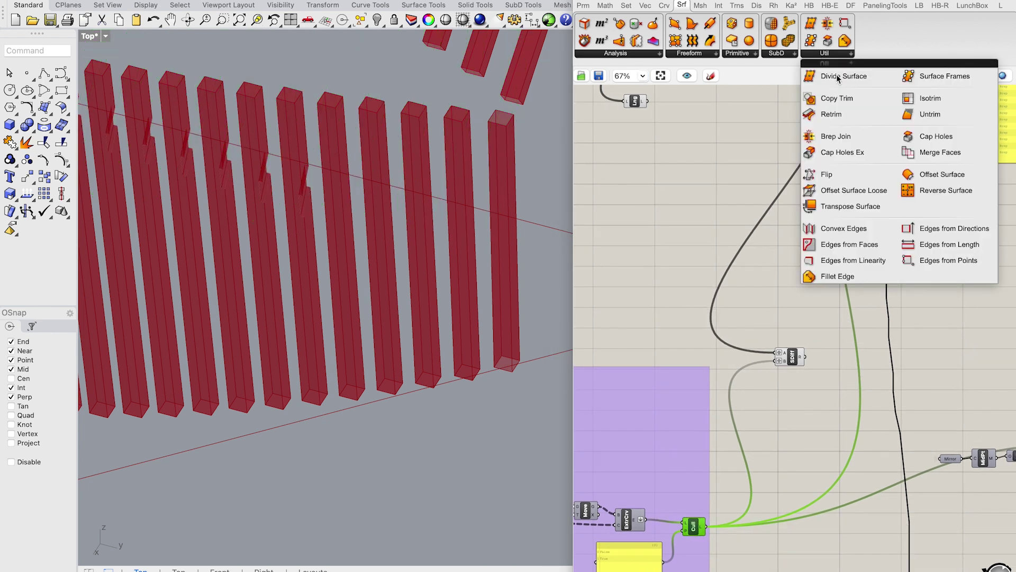
drag(925, 137, 779, 448)
drag(707, 526, 778, 364)
click(796, 361)
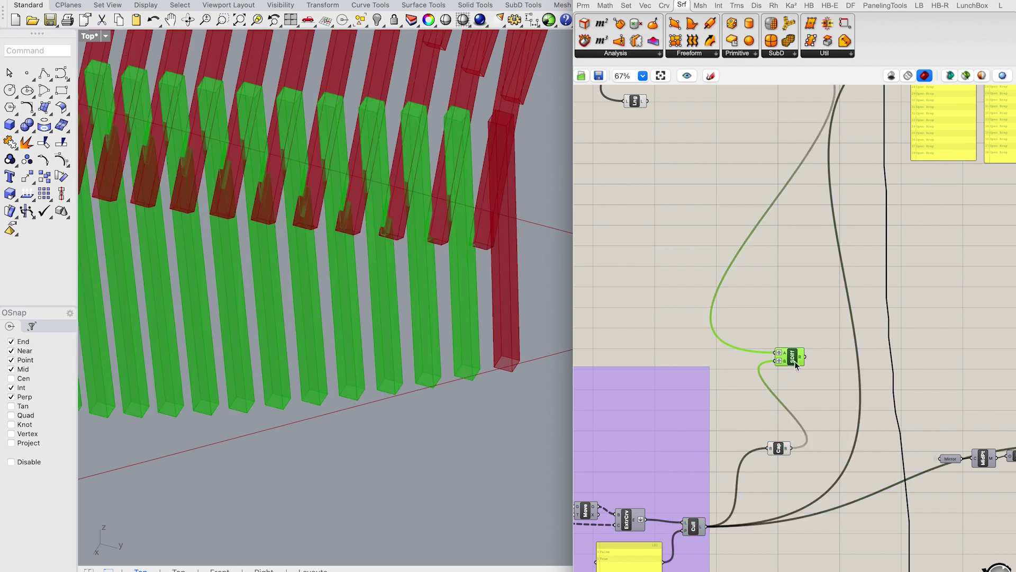
right_click(778, 449)
click(816, 473)
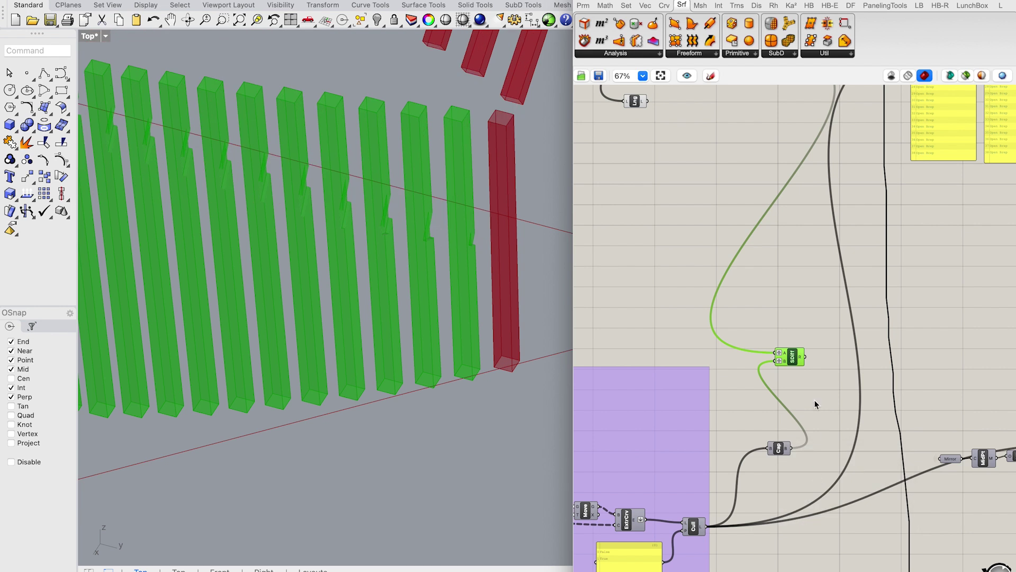
click(814, 401)
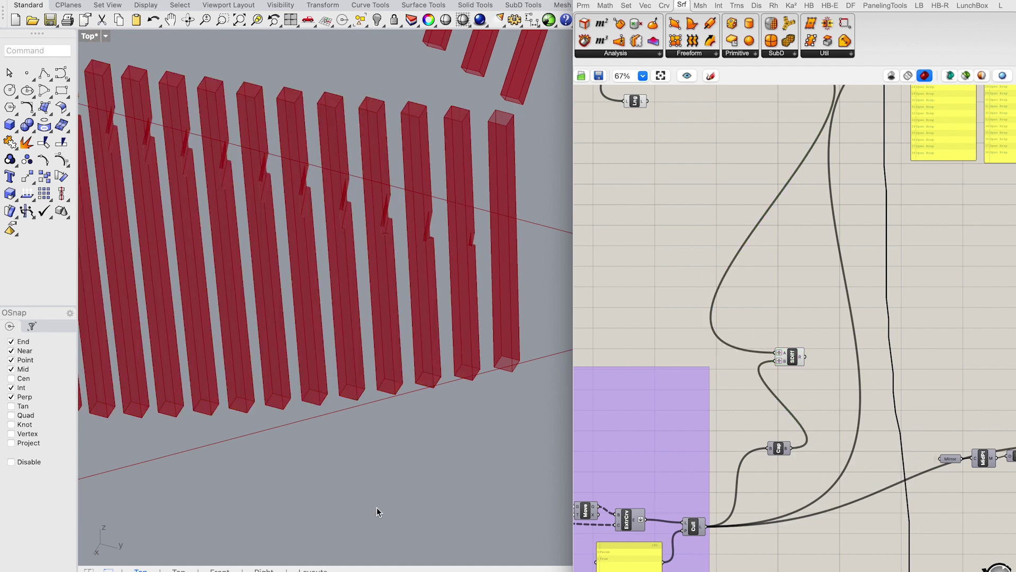
- Examine the notches cut into the slats up close in the Rhino viewport
click(222, 19)
drag(231, 70, 552, 329)
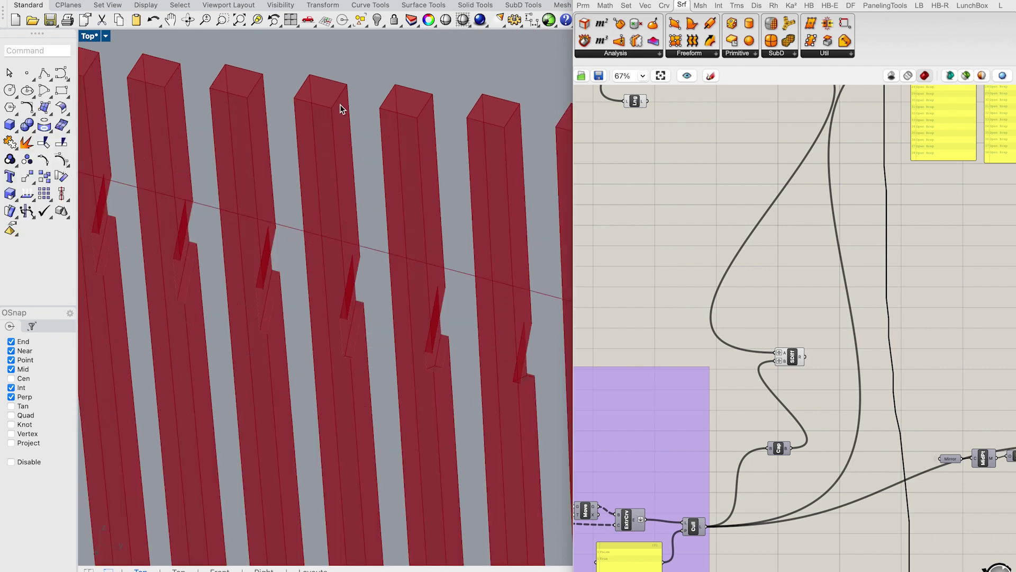
drag(390, 299, 809, 367)
click(188, 20)
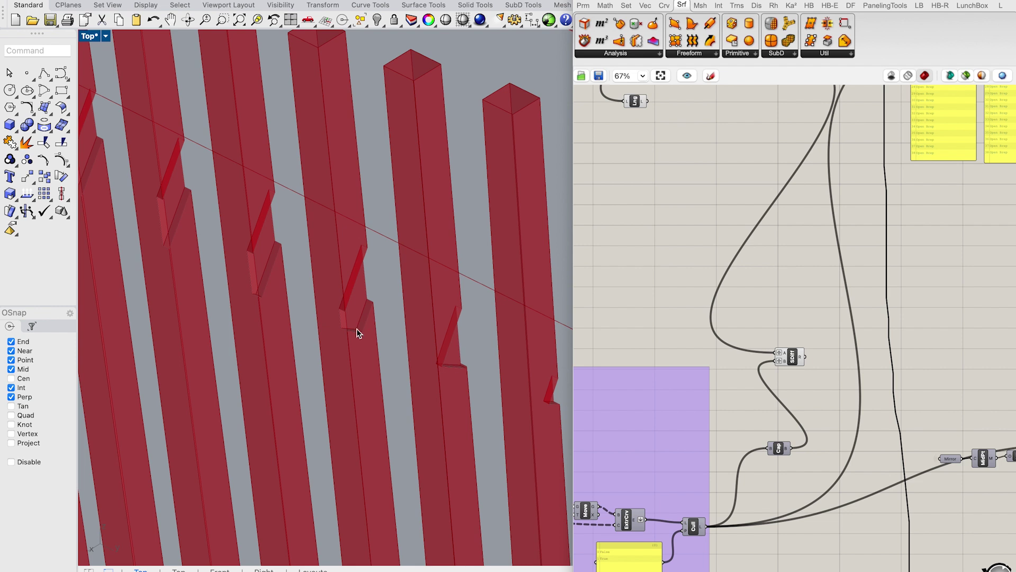
scroll(256, 288, up, 5)
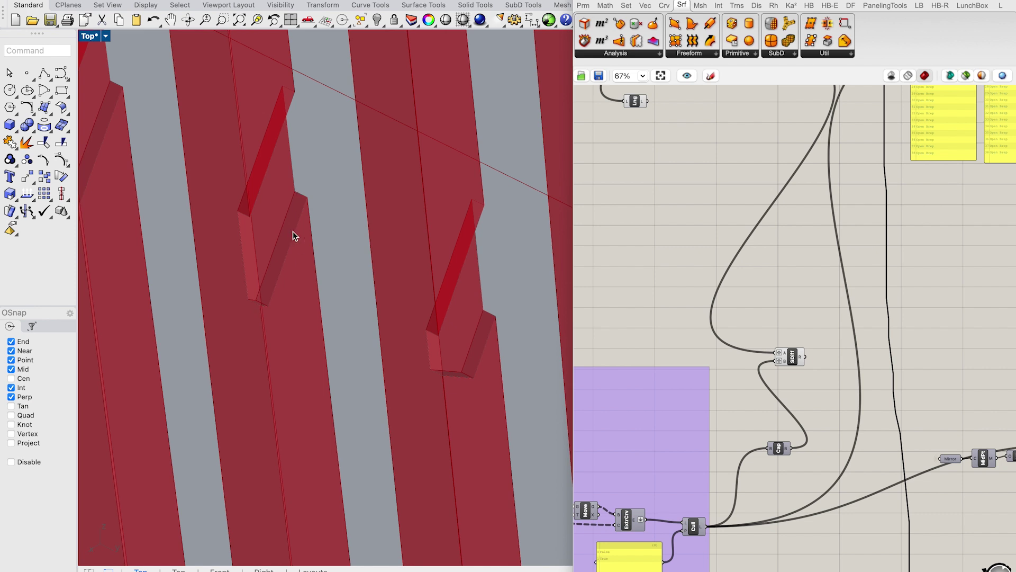
scroll(255, 313, down, 5)
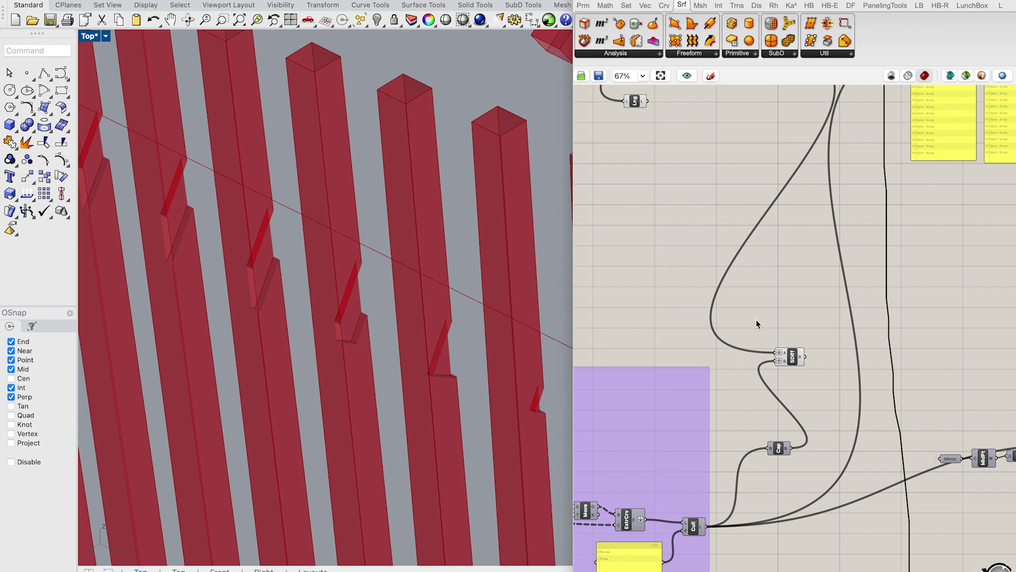
- Move the Solid Difference component up beside the Cap Holes component that caps the first Brep parameter
drag(817, 462, 733, 320)
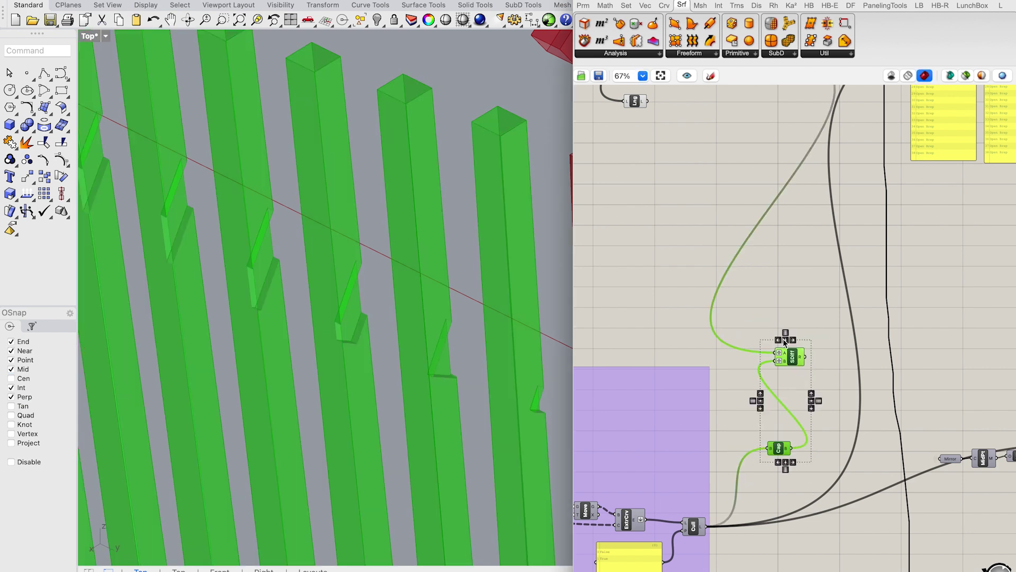
click(777, 310)
drag(794, 360, 816, 90)
right_drag(816, 90, 801, 383)
drag(744, 347, 730, 264)
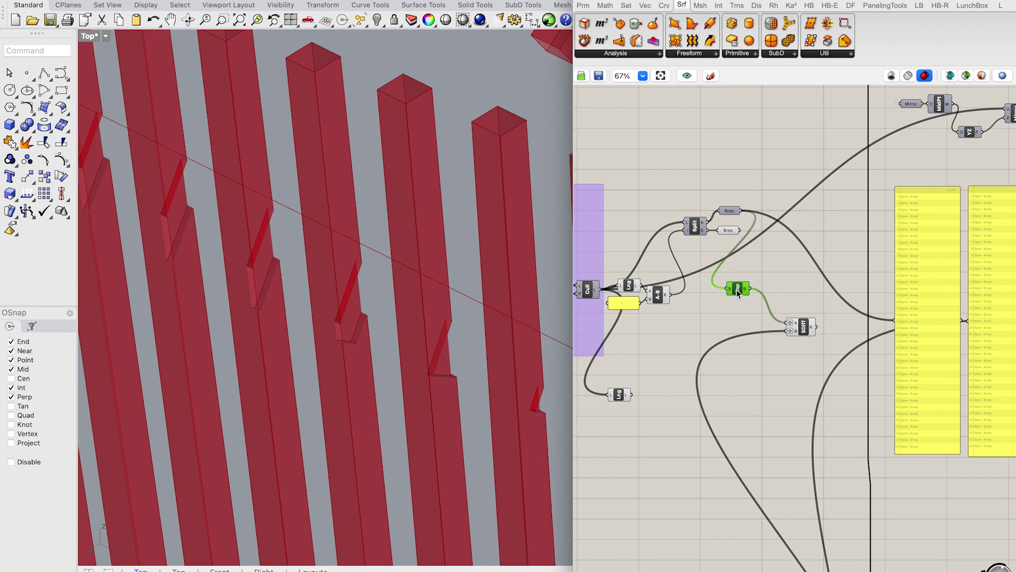
- Add a Cap Holes component beside the Split List and feed it from the second Brep parameter
right_drag(442, 319, 446, 97)
scroll(446, 97, down, 5)
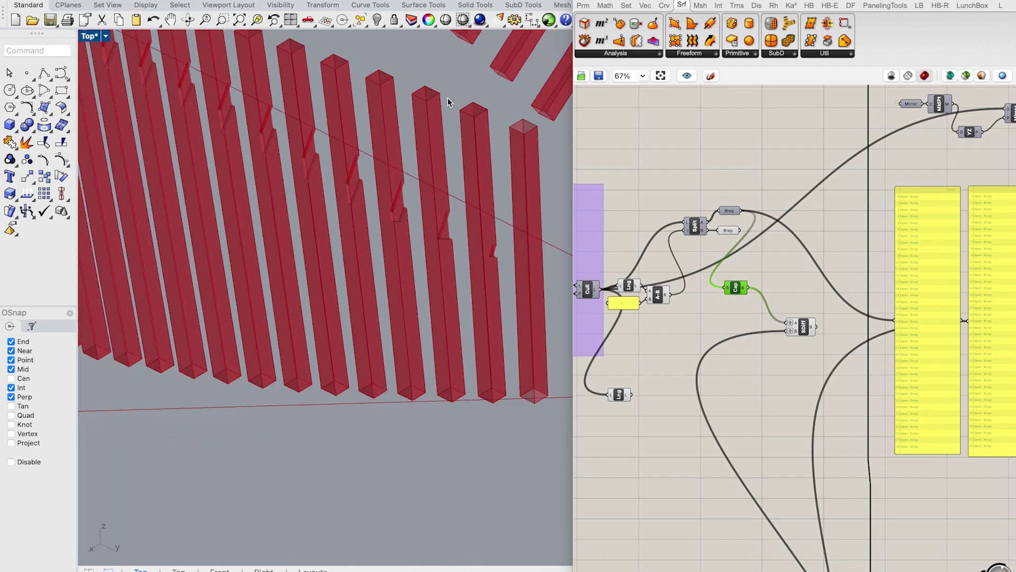
click(805, 332)
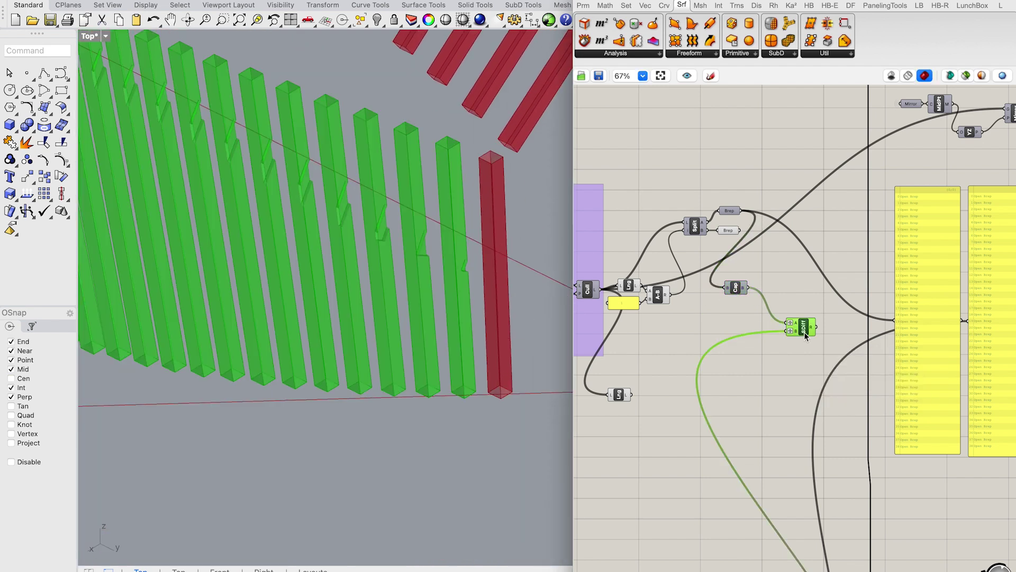
click(729, 230)
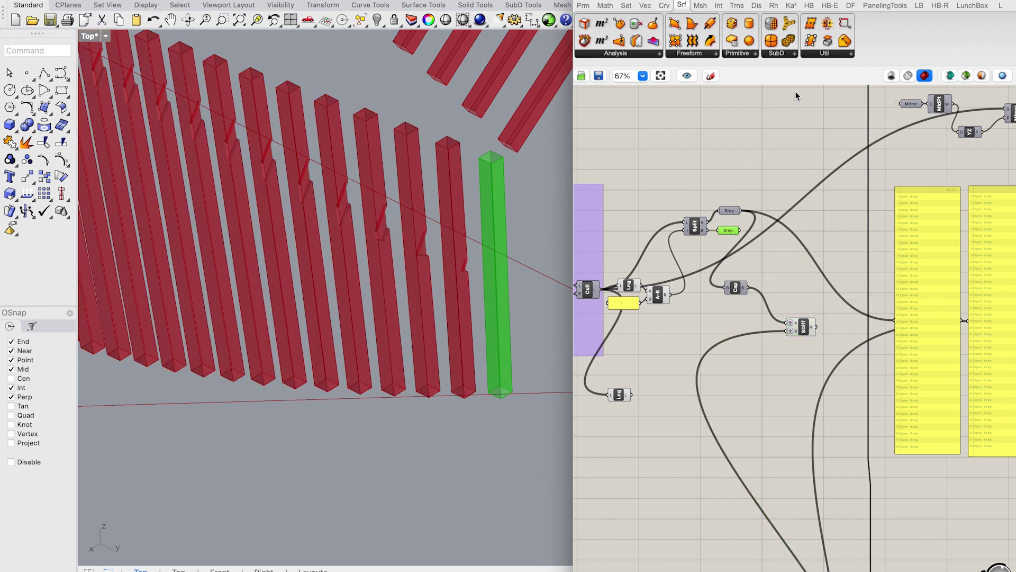
click(826, 54)
click(949, 131)
click(804, 225)
drag(741, 231, 793, 225)
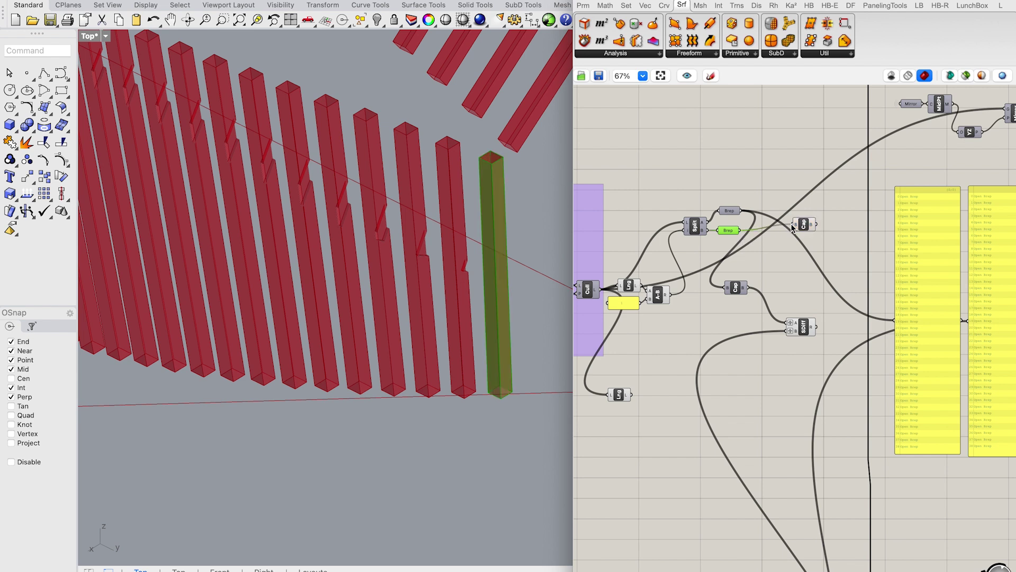
- Hide the second Brep parameter's preview and move its Cap Holes component down above the Solid Difference
right_click(727, 232)
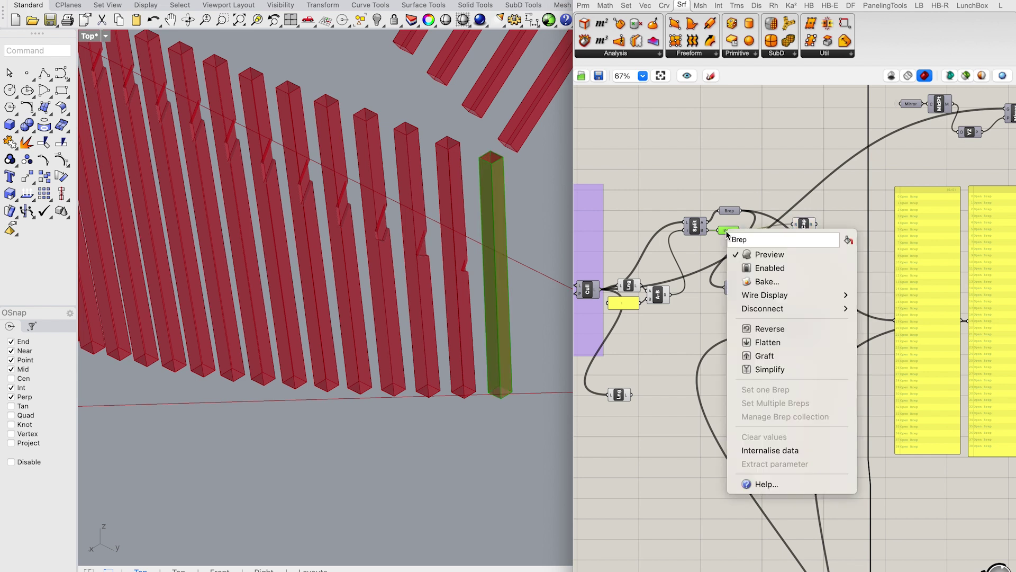
click(770, 255)
drag(804, 225, 800, 286)
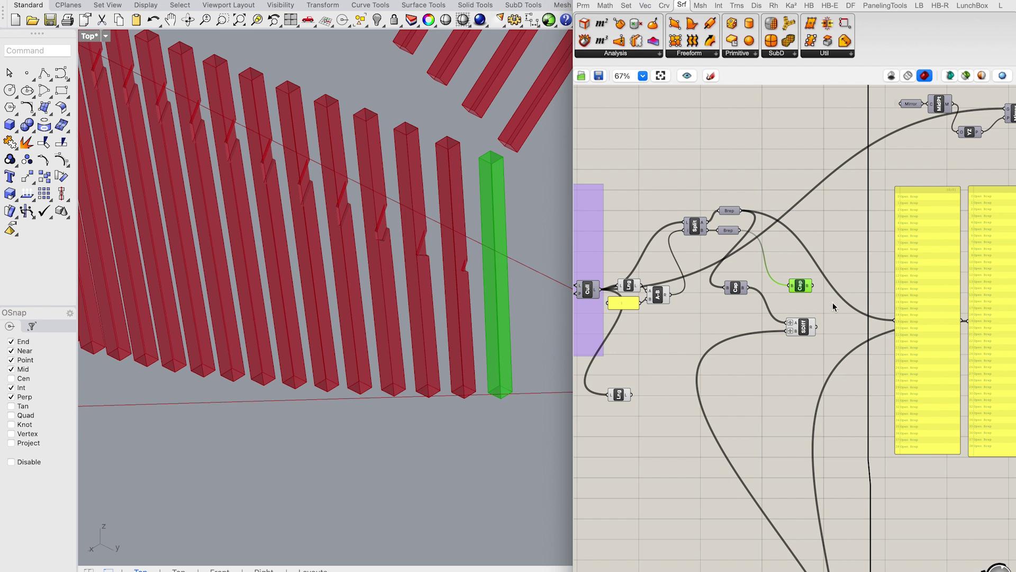
click(808, 351)
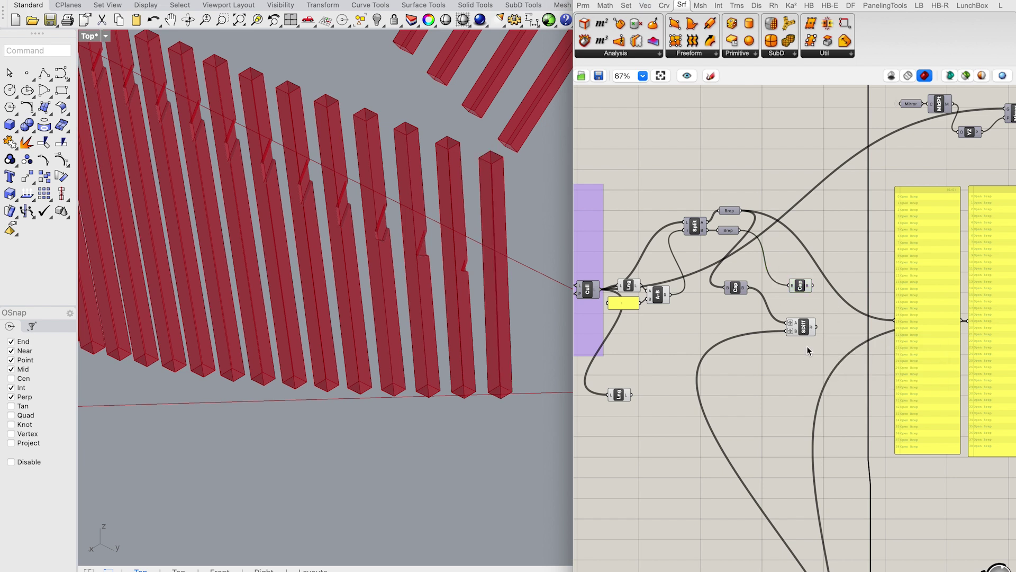
- Add a Merge component and connect the second Brep's Cap Holes output to D1 and the Solid Difference result to D2
scroll(808, 351, right, 1)
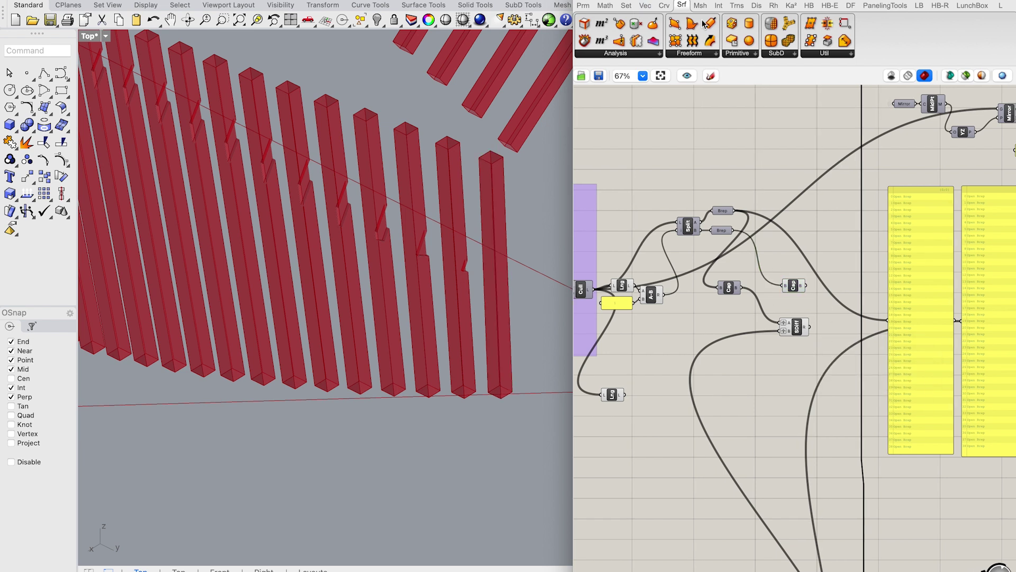
click(583, 4)
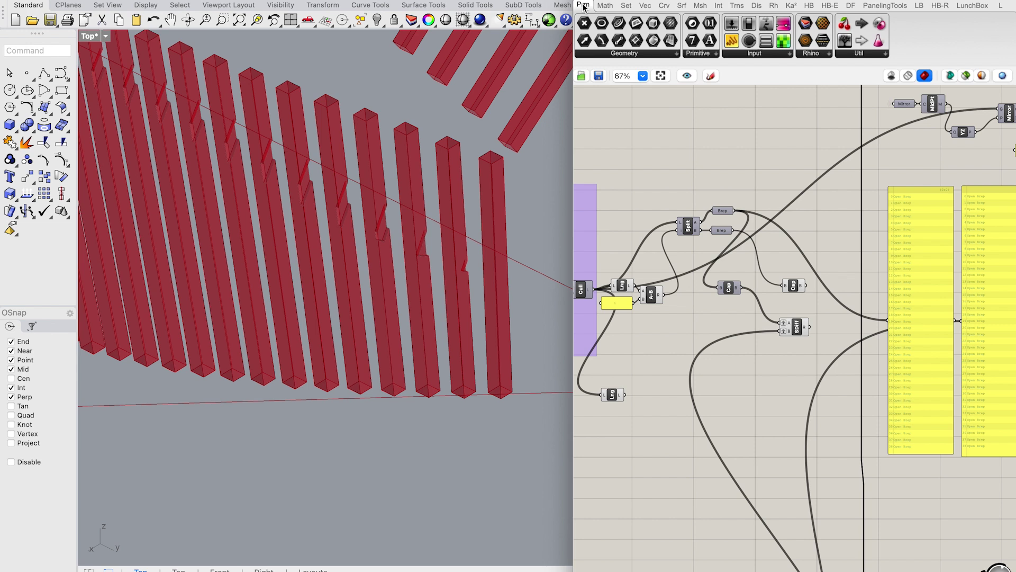
click(853, 53)
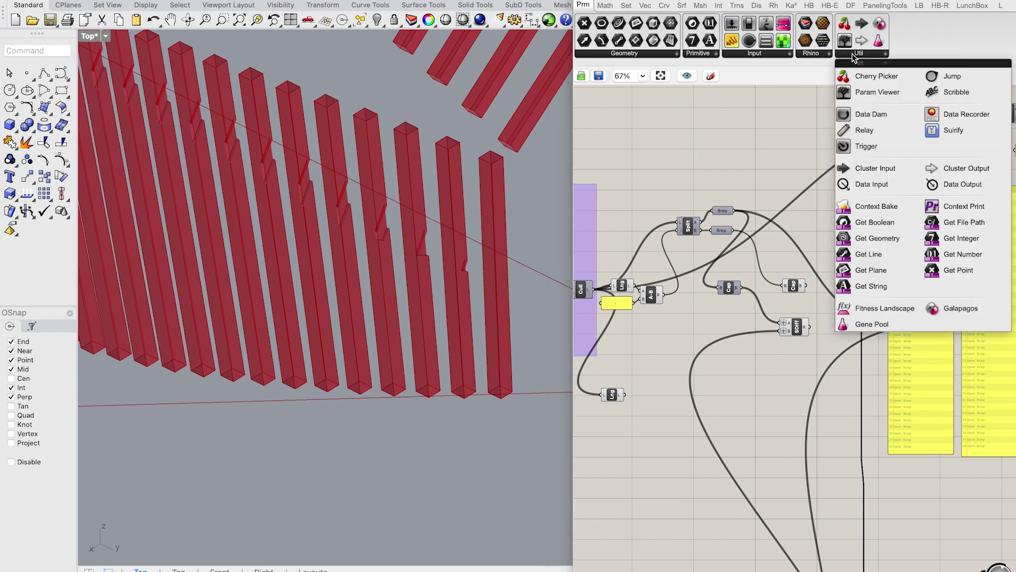
click(768, 120)
click(627, 5)
click(811, 55)
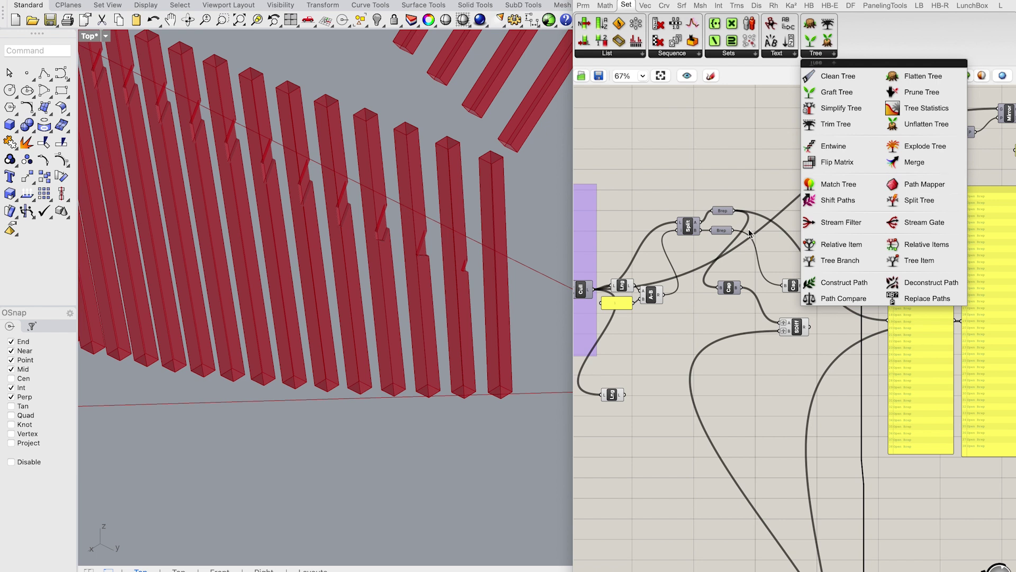
drag(906, 164, 817, 264)
drag(810, 327, 816, 273)
click(833, 270)
click(834, 317)
- Turn off the previews of the Solid Difference and the Cap Holes feeding Merge, and check the merged slat row
click(797, 324)
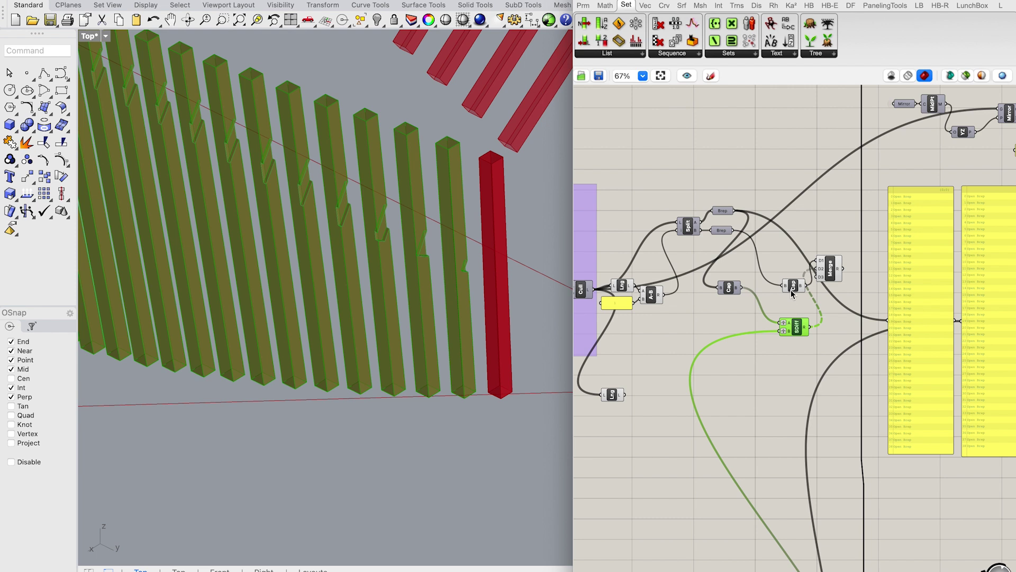
shift+click(790, 289)
right_click(732, 411)
click(775, 431)
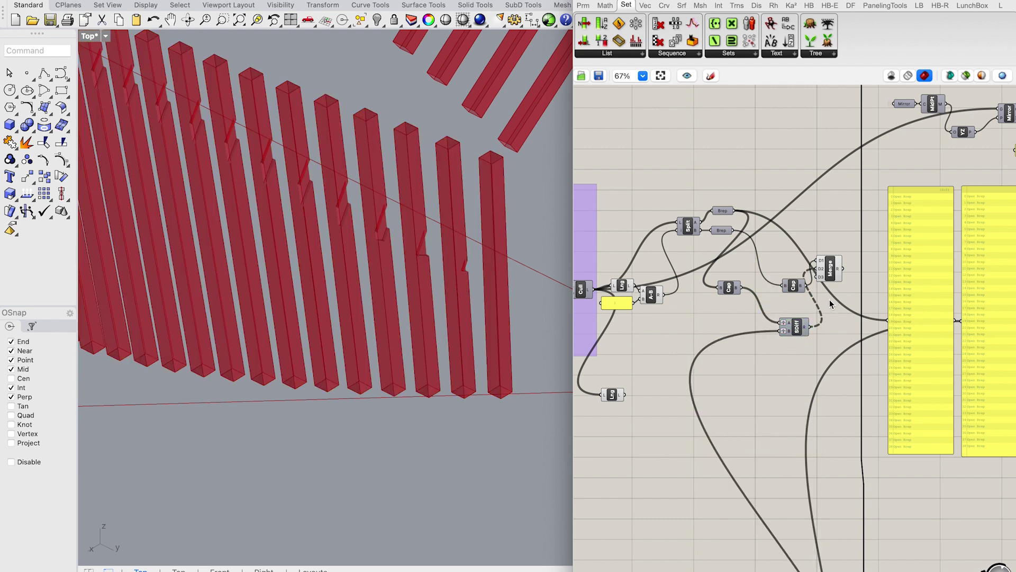
click(830, 268)
scroll(386, 359, down, 5)
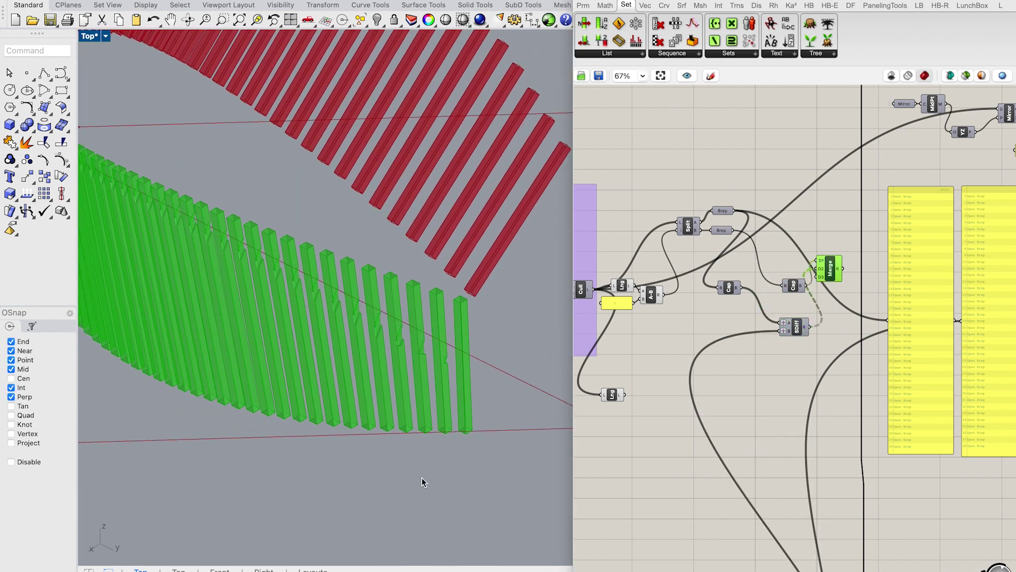
- Rearrange the length, subtraction, Split List, Brep, Cap Holes and Solid Difference components into a more compact layout
scroll(850, 274, left, 1)
drag(818, 326, 794, 321)
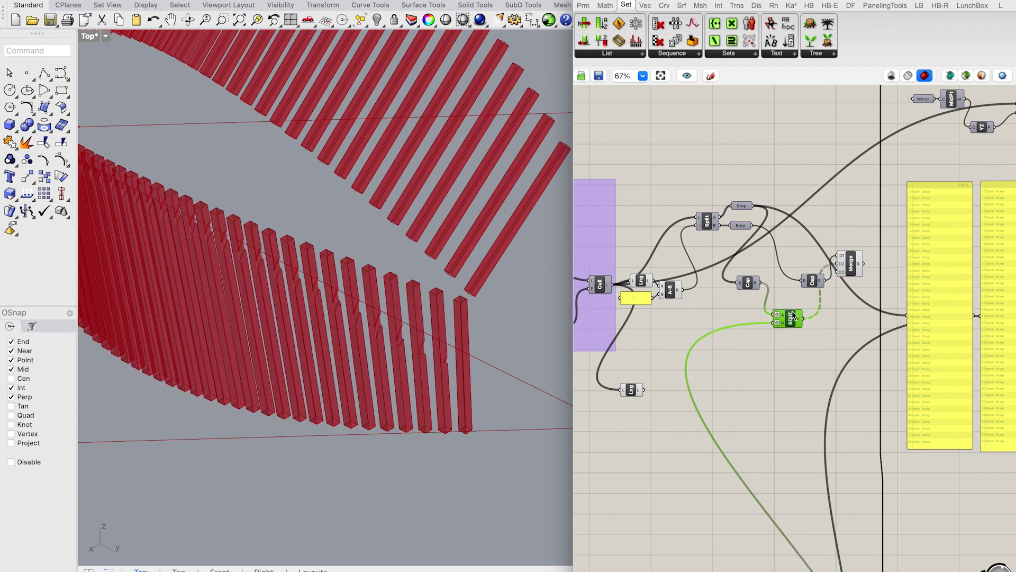
drag(688, 314, 625, 277)
drag(641, 280, 639, 295)
drag(707, 221, 670, 239)
drag(740, 226, 713, 248)
drag(740, 208, 708, 237)
drag(748, 284, 746, 272)
drag(792, 316, 807, 319)
scroll(809, 319, right, 5)
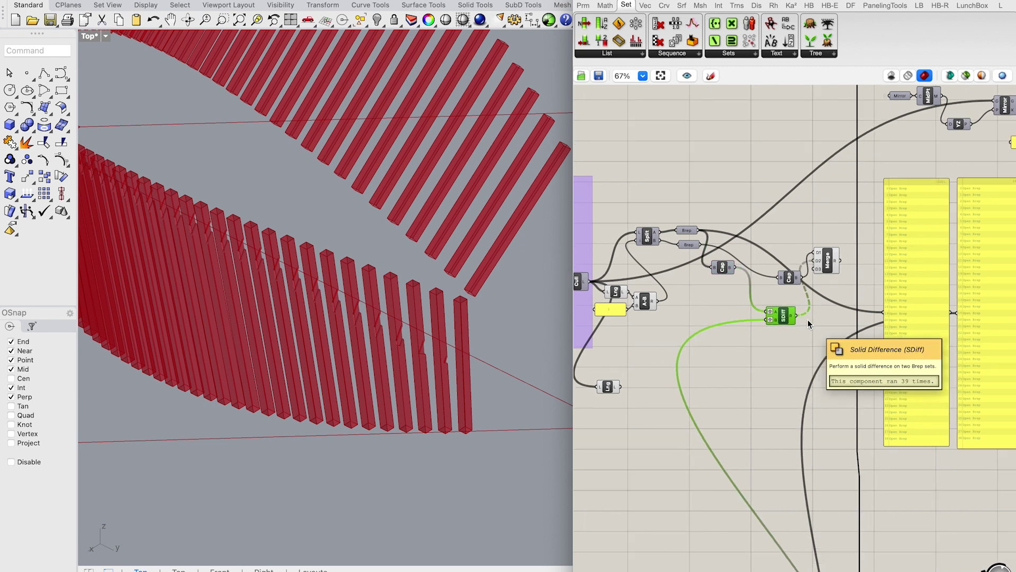
- Delete the two yellow panels listing the Breps
click(876, 391)
shift+click(950, 377)
key(Delete)
- Line up both Cap Holes components with their Brep parameters and place the Solid Difference just before Merge
scroll(759, 288, up, 3)
drag(777, 269, 789, 215)
drag(869, 285, 779, 249)
drag(859, 333, 849, 269)
scroll(924, 313, right, 3)
- Add a Scribble label reading "Row 1" to the canvas
double_click(866, 358)
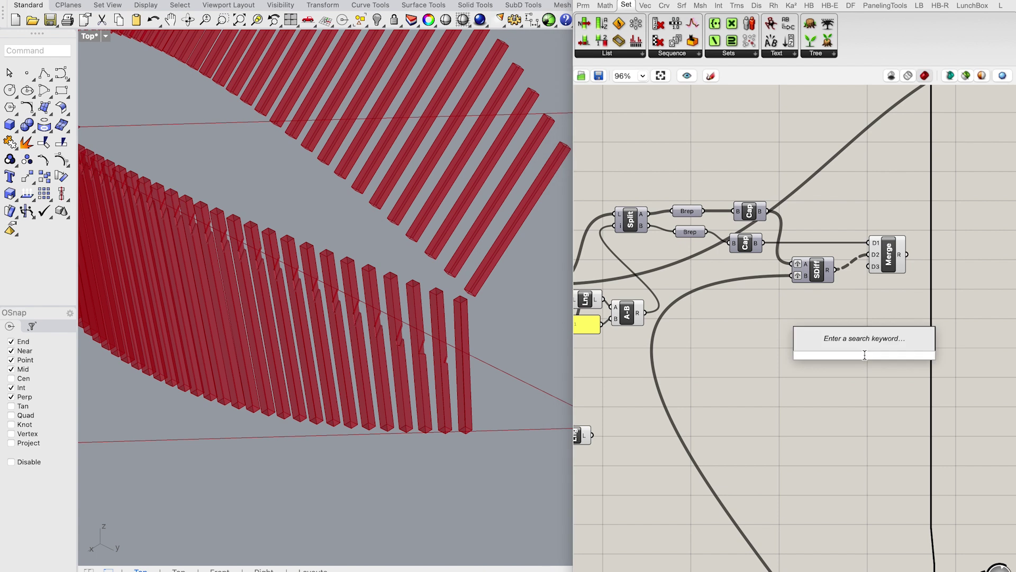
text(scr)
key(Return)
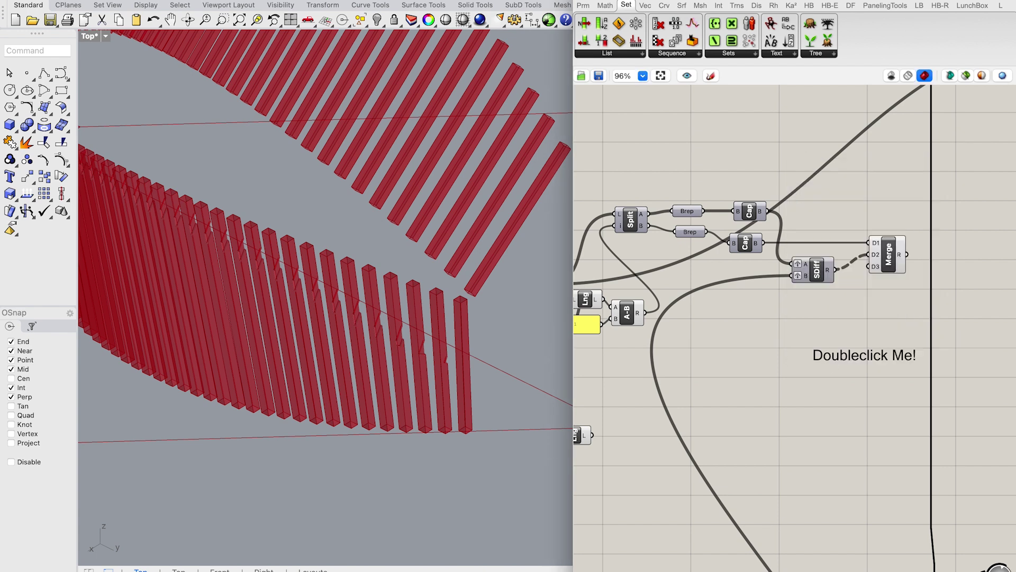
double_click(847, 356)
text(Run it)
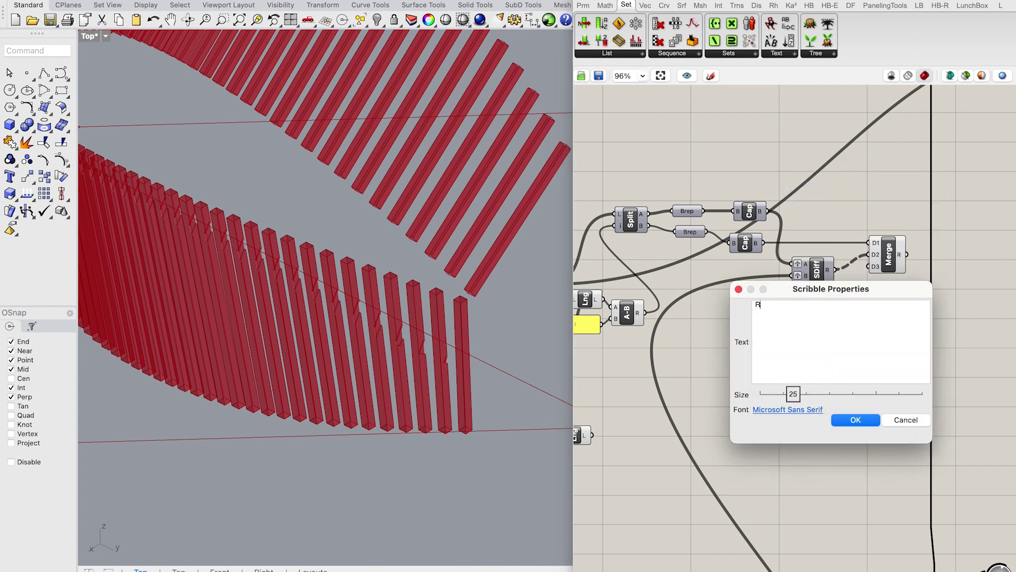
click(868, 421)
- Place the "Row 1" label above the Merge component and group the two together
drag(852, 356, 875, 216)
drag(907, 283, 858, 191)
key(ctrl+g)
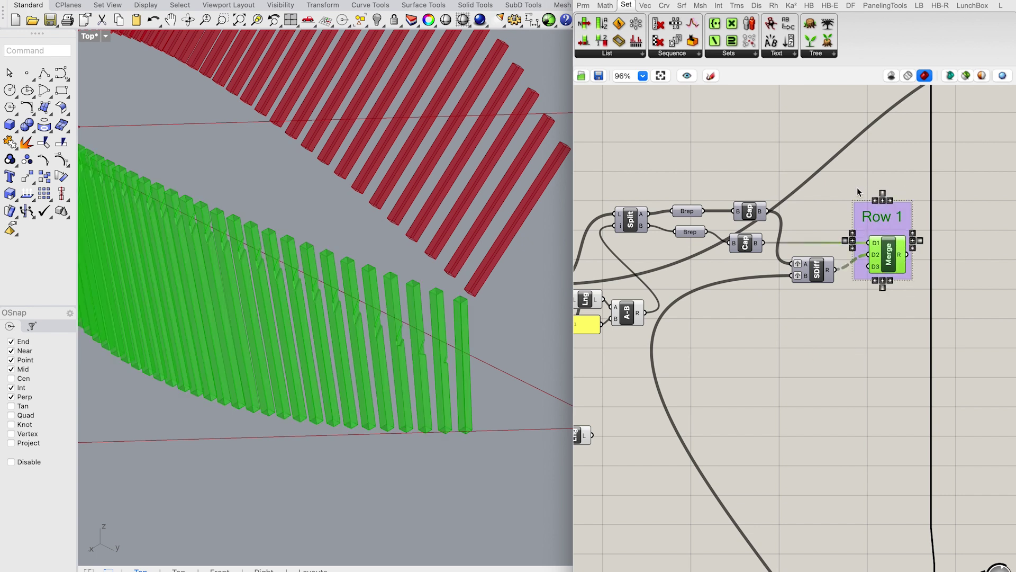
- Turn on the preview of the Cap Holes component fed by the lower group's Cull output, keeping the component close to Cull
scroll(849, 462, down, 4)
scroll(850, 466, down, 10)
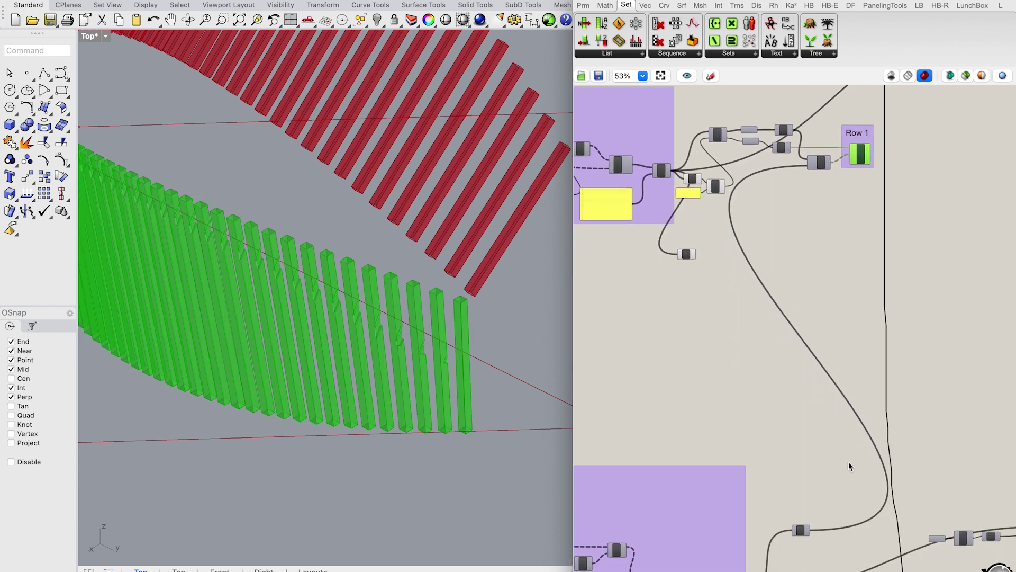
click(776, 322)
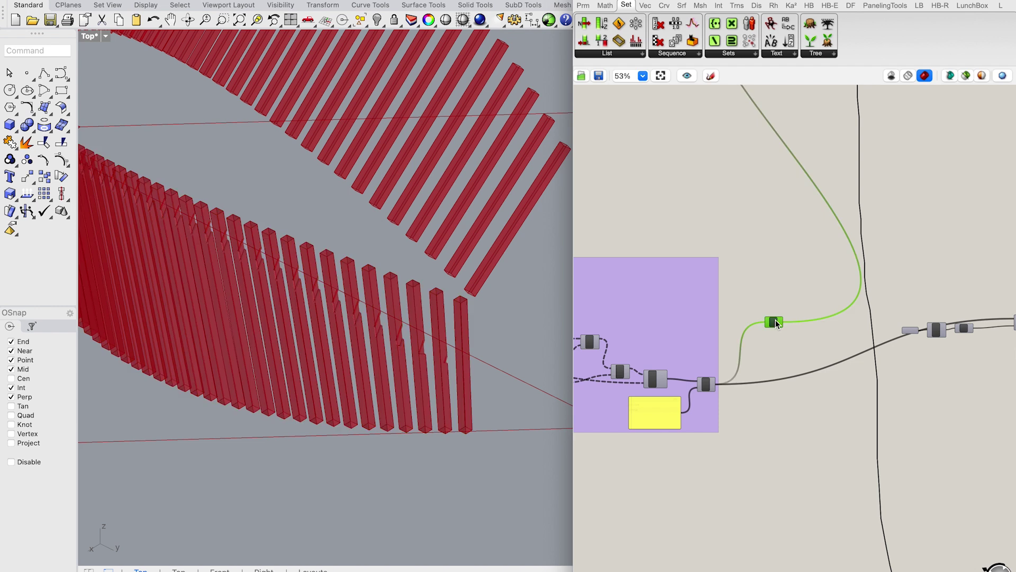
scroll(781, 364, up, 5)
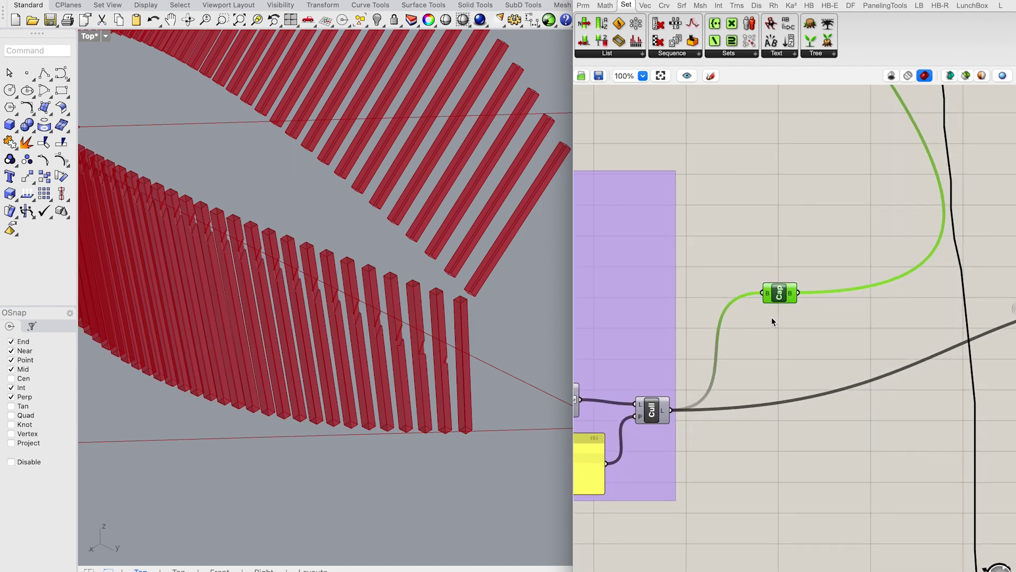
right_click(726, 354)
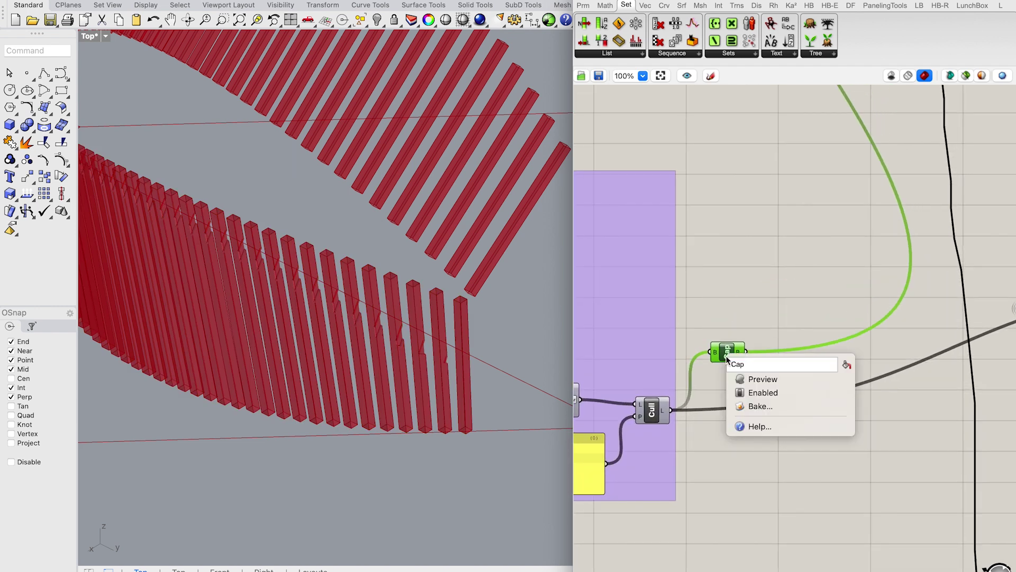
click(762, 379)
scroll(761, 339, down, 2)
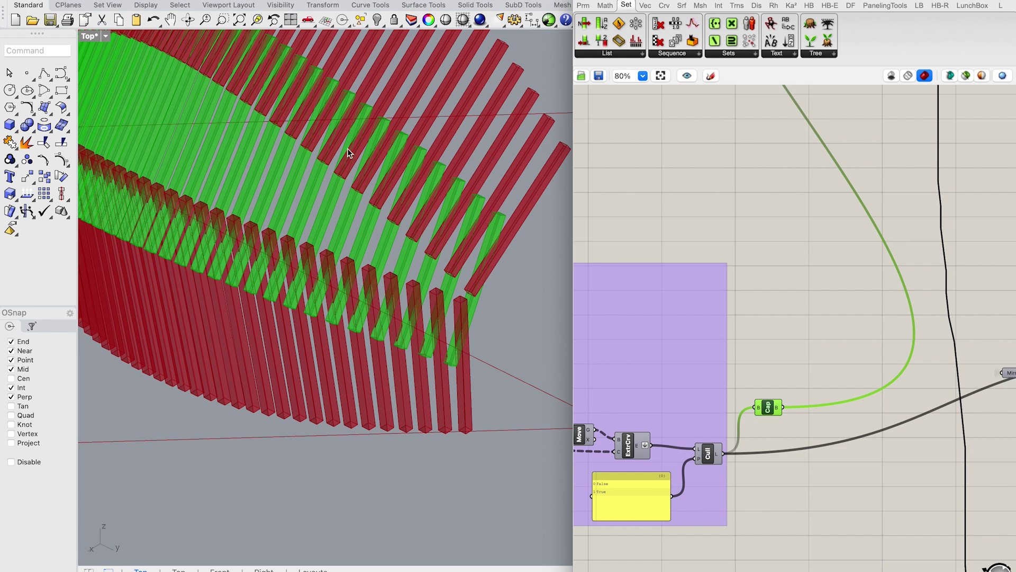
click(188, 20)
drag(286, 305, 311, 314)
scroll(310, 313, down, 3)
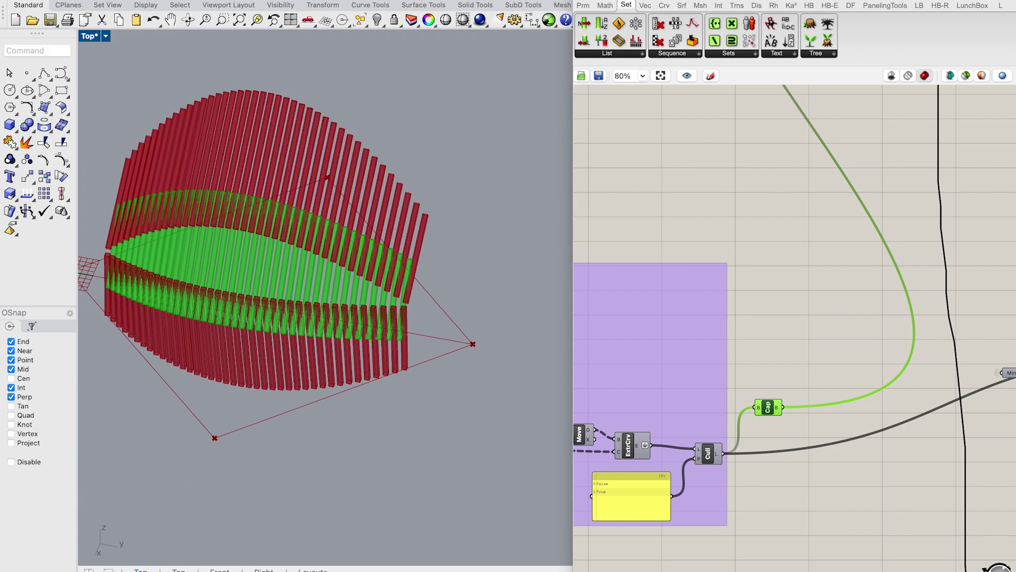
- Switch to Finder and preview the reference screenshots of the slat rows, including Screenshot 2024-07-26 at 14.31.37
click(108, 562)
click(268, 246)
scroll(413, 232, down, 5)
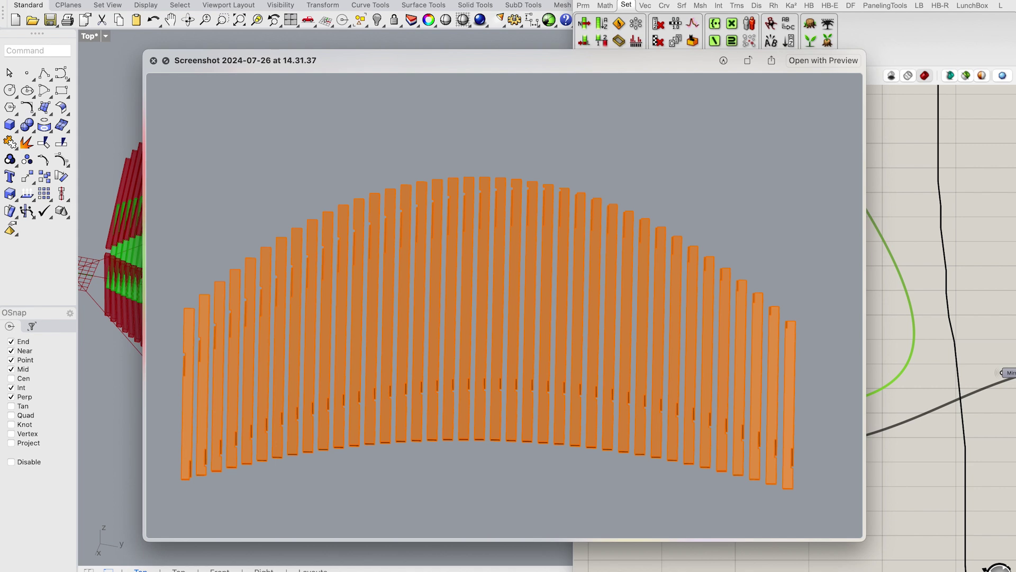
key(space)
click(547, 156)
key(space)
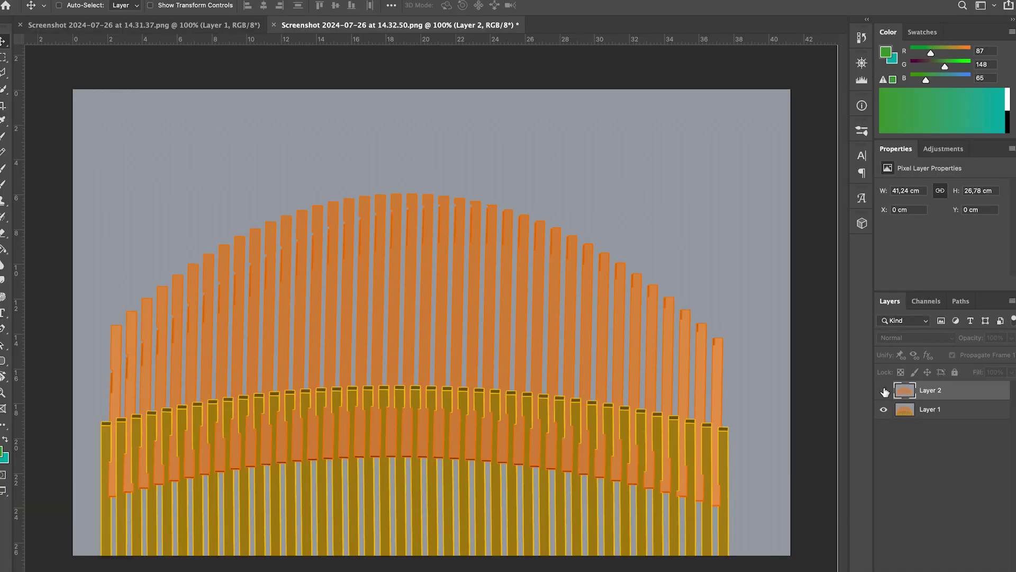
- Compare the slat row with and without the overlapping row in Photoshop by toggling Layer 2's visibility, then return to Rhino
click(884, 391)
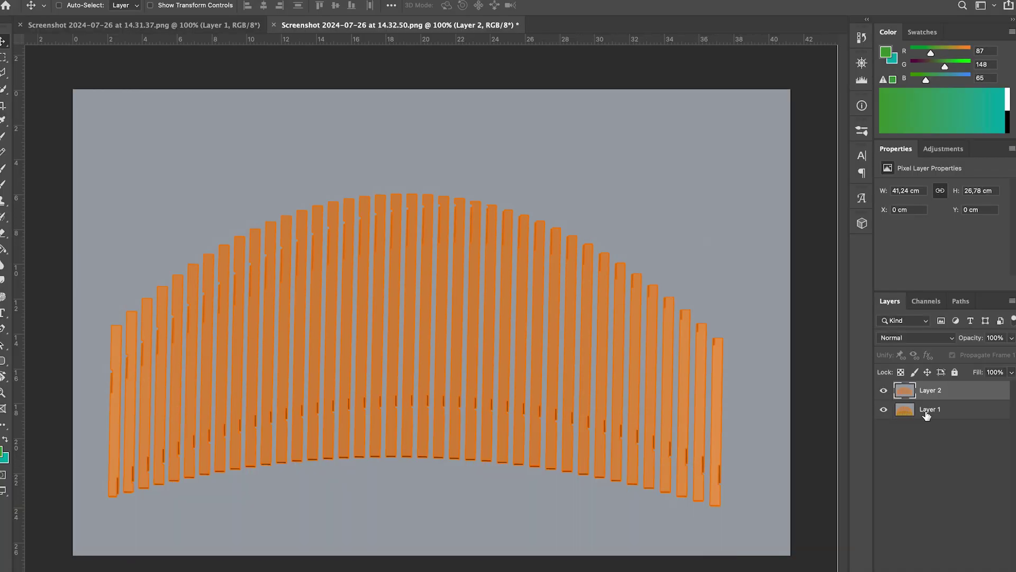
click(884, 391)
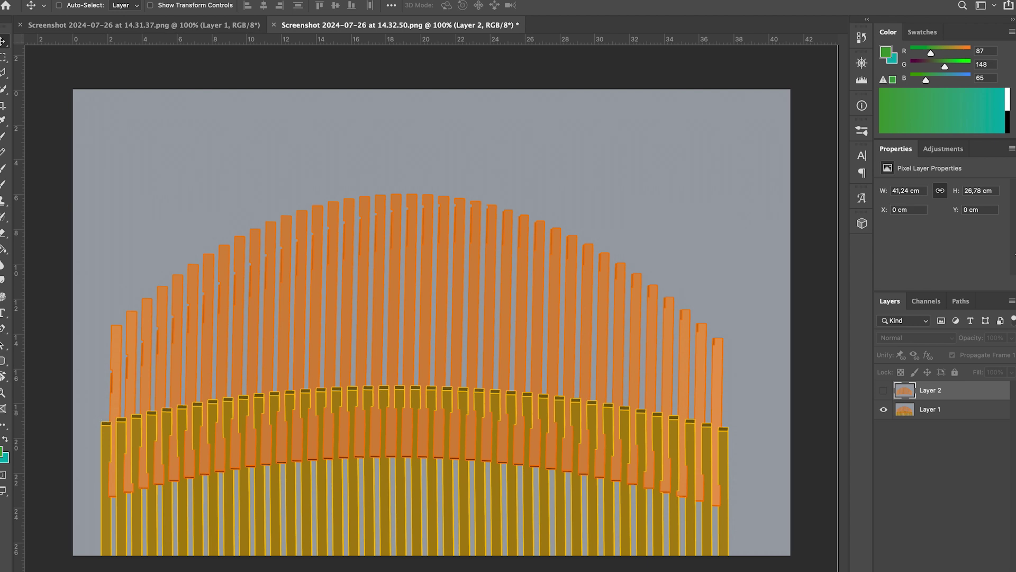
click(884, 392)
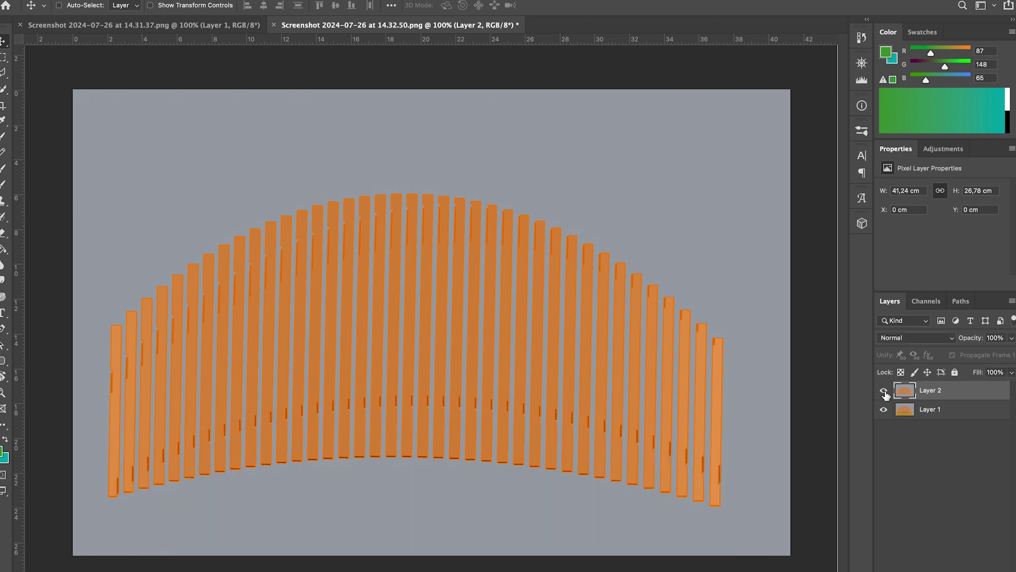
click(884, 391)
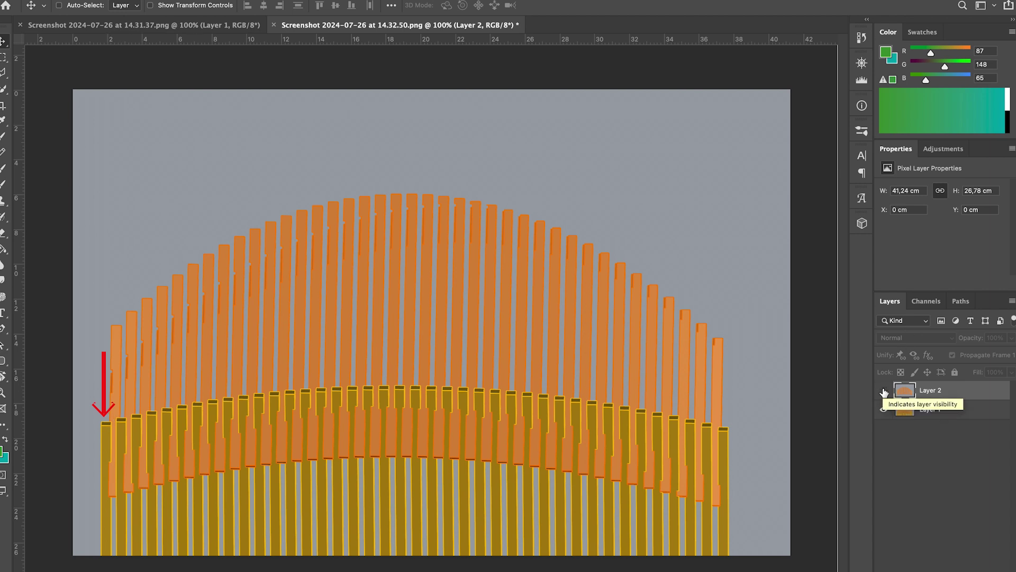
click(885, 392)
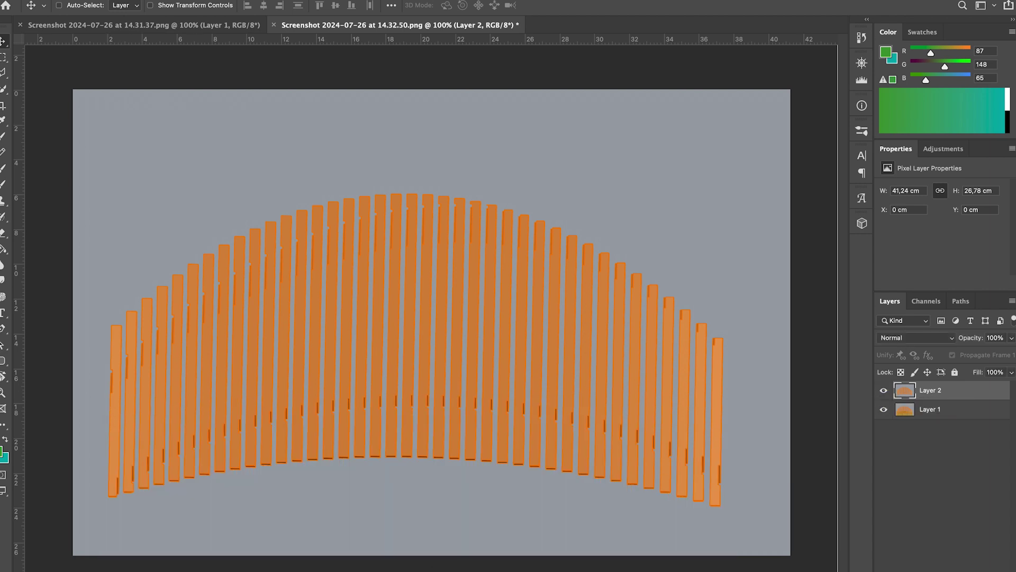
click(777, 571)
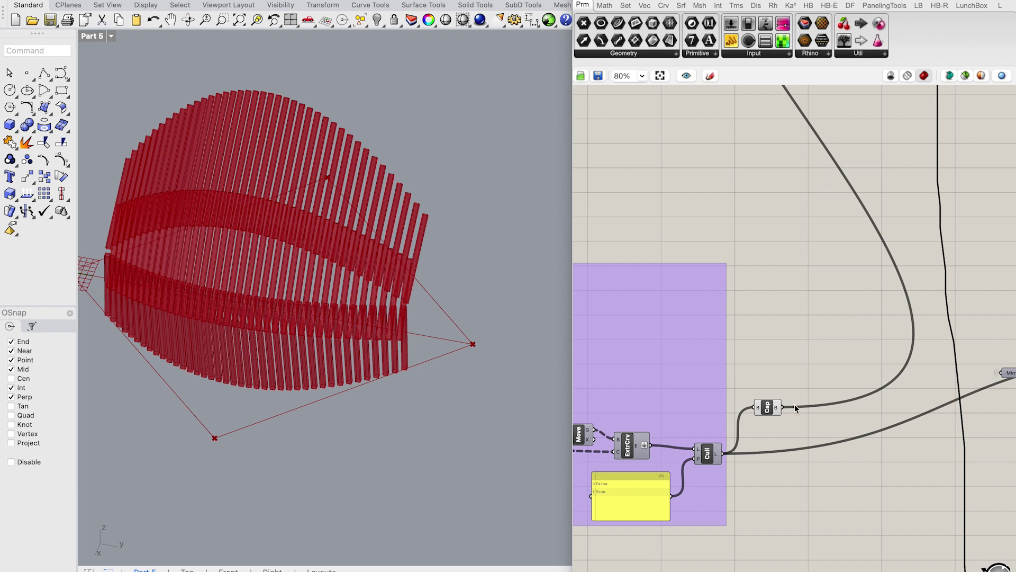
- Highlight the second row's capped slats in the viewport to examine where they meet the first row
click(768, 408)
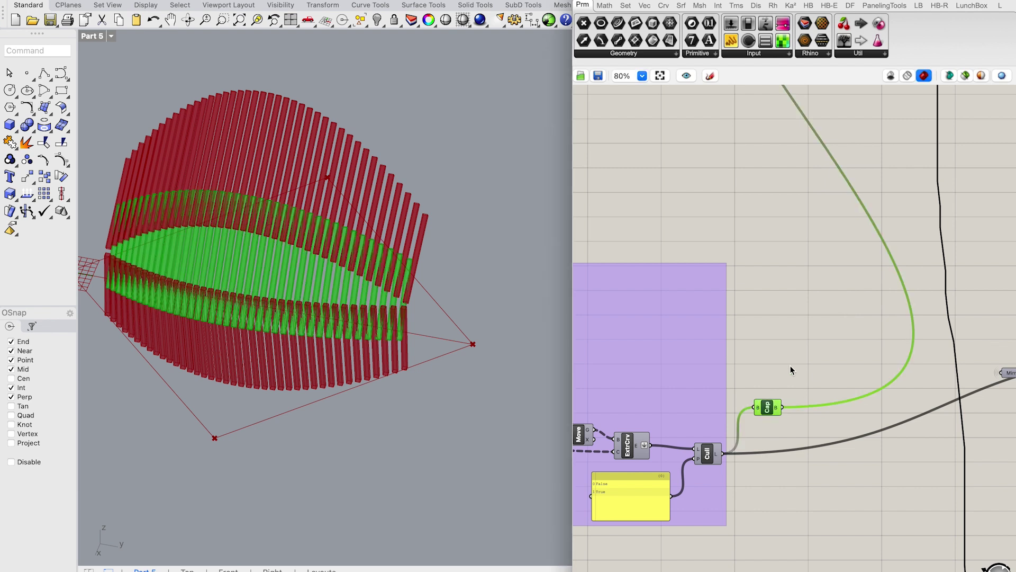
scroll(791, 370, right, 1)
scroll(790, 370, up, 1)
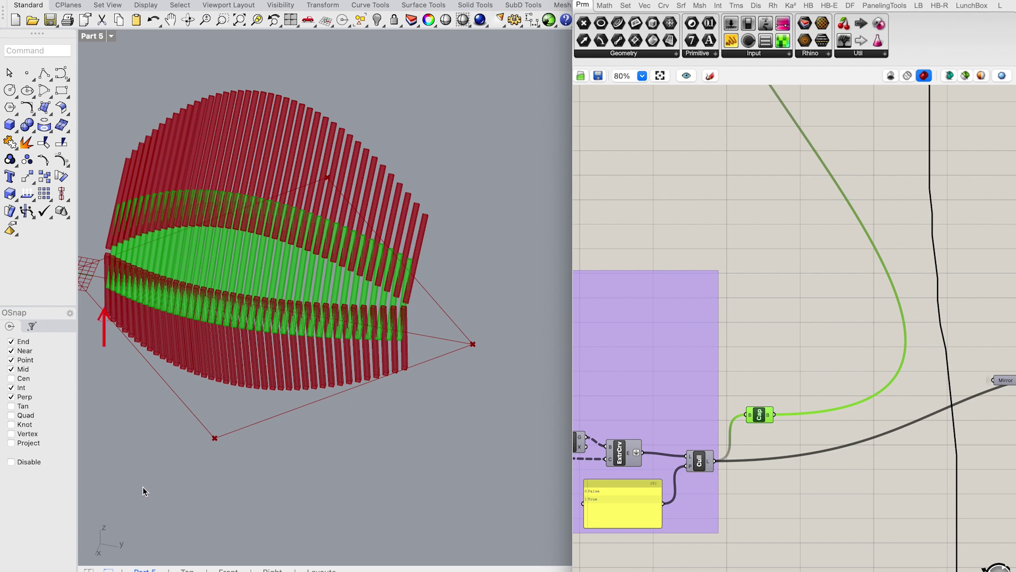
scroll(863, 315, up, 10)
scroll(856, 316, left, 2)
scroll(855, 316, down, 1)
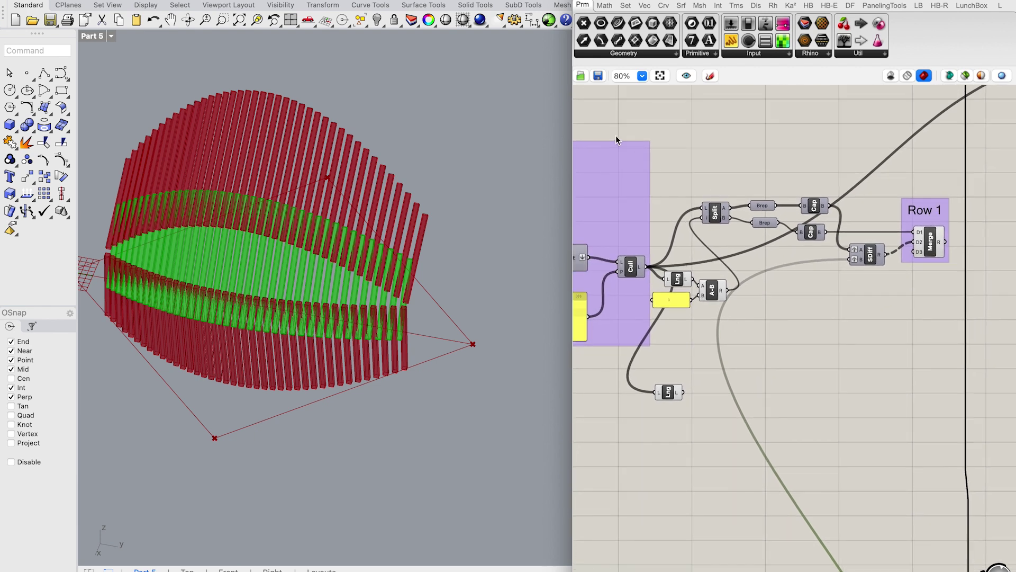
- Delete the unused List Length component below the Row 1 definition
drag(658, 142, 790, 423)
click(669, 393)
key(Delete)
- Group the List Length, its panel, the Subtraction, the Split List and the two Brep parameters of Row 1
click(678, 283)
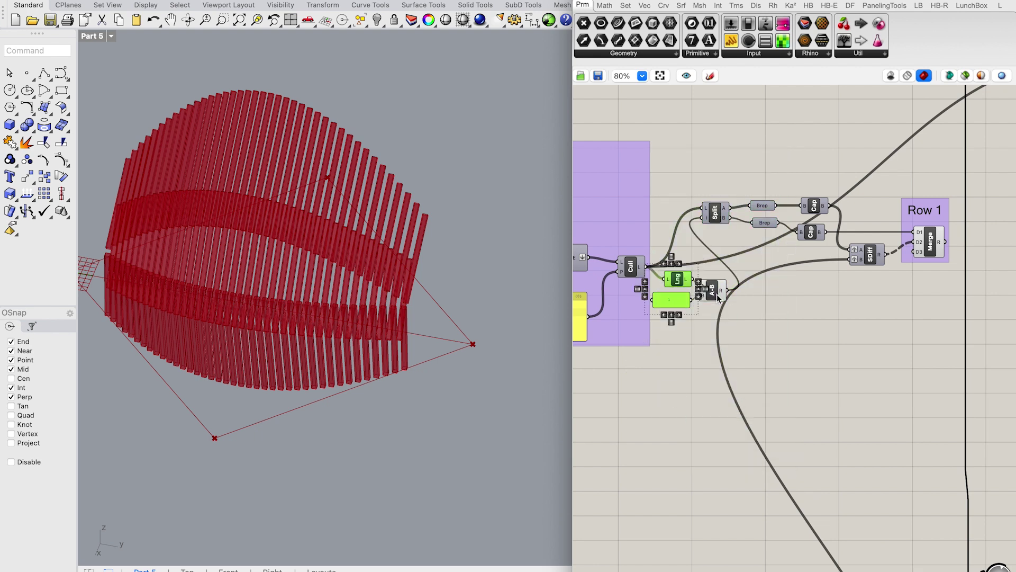
shift+click(712, 290)
shift+click(715, 213)
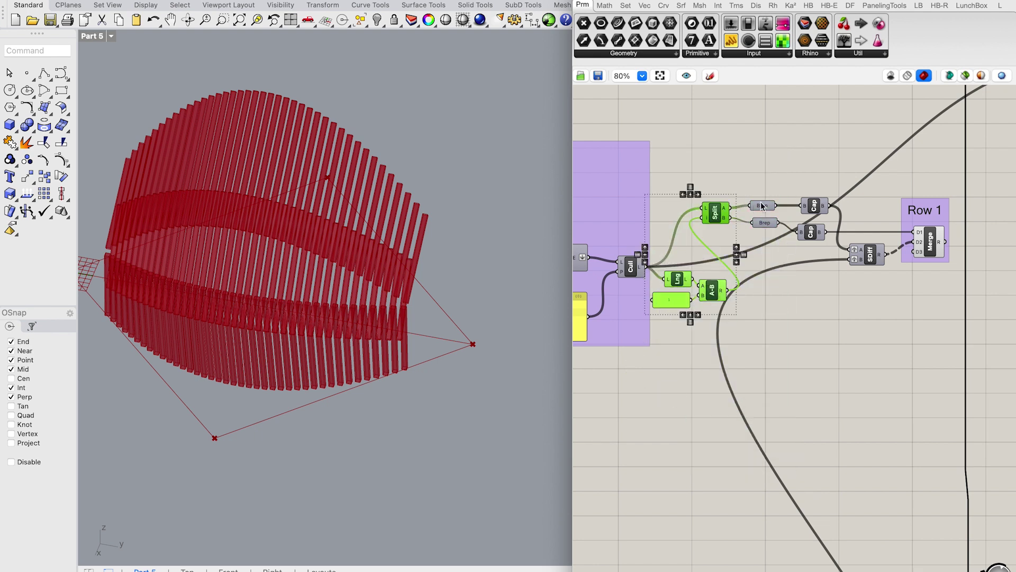
shift+click(762, 206)
shift+click(764, 222)
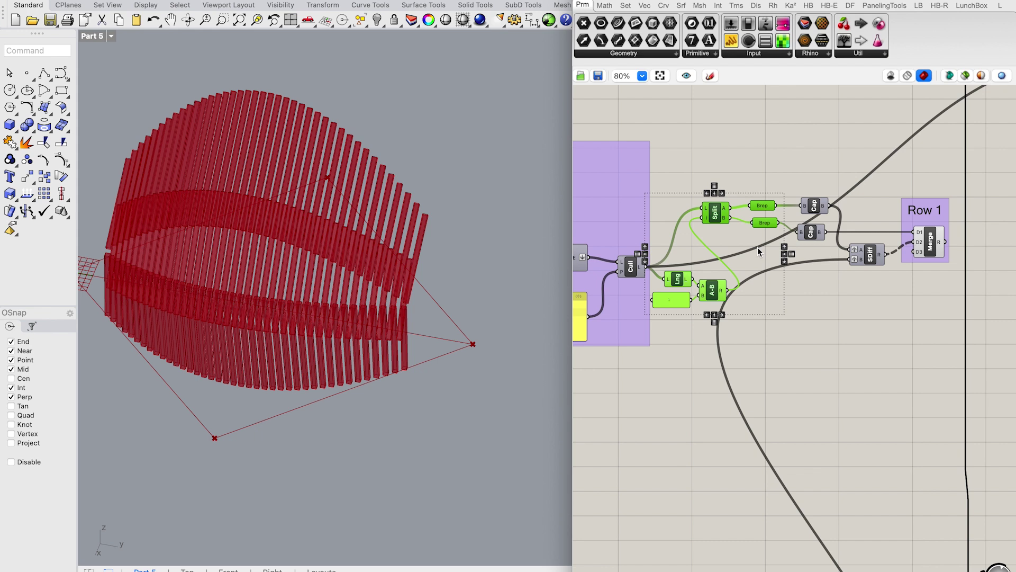
key(ctrl+g)
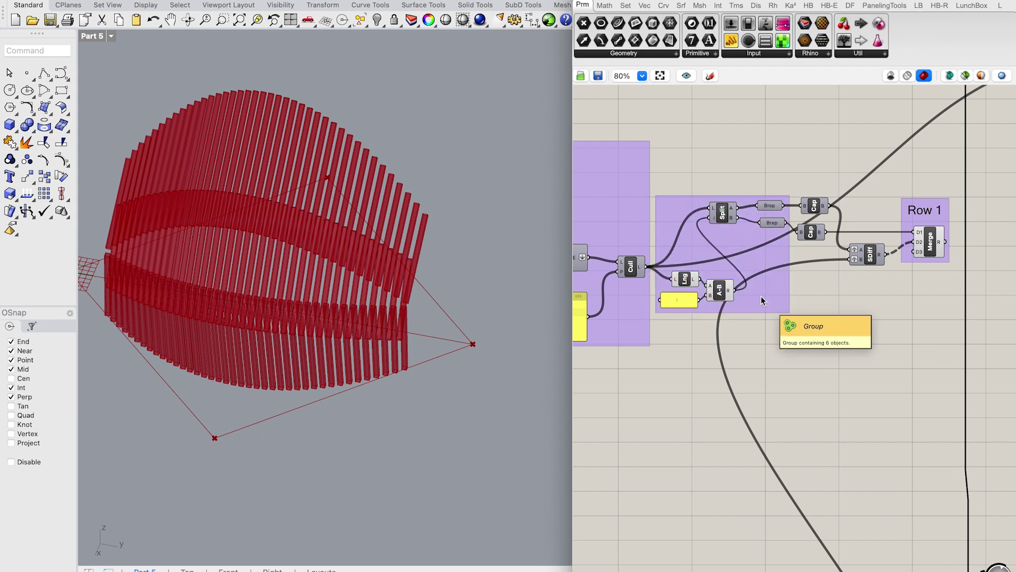
- Add a Scribble label reading "Exclude the last one!" to the canvas
text(ri)
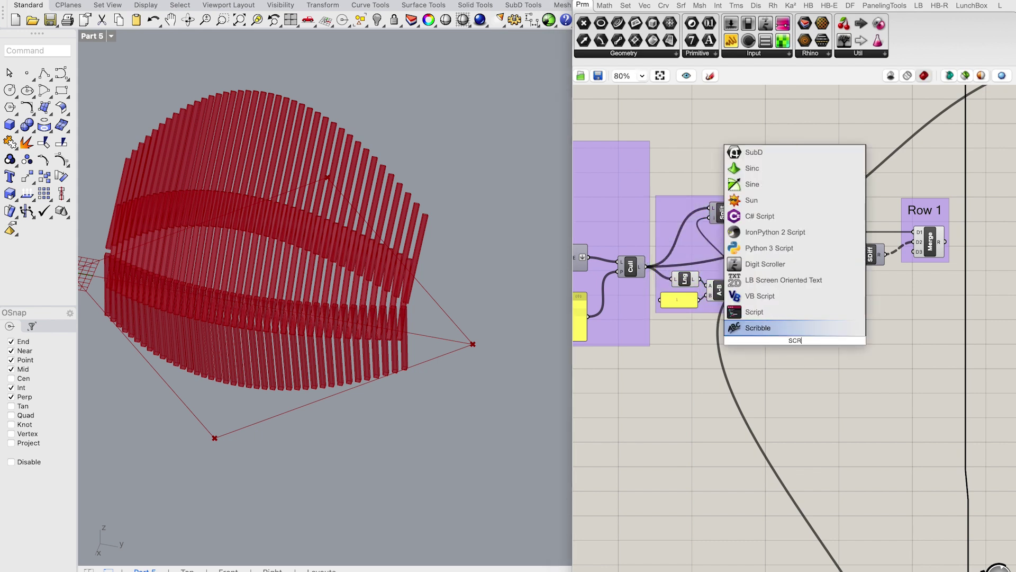
click(769, 325)
double_click(795, 345)
text(Ex)
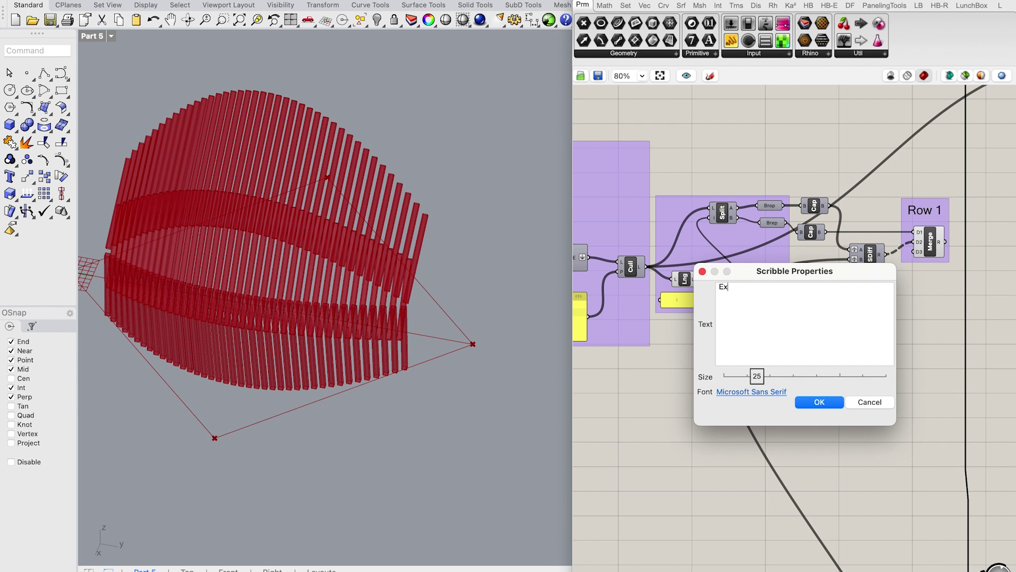
text(clude the lass)
text( one!)
click(820, 401)
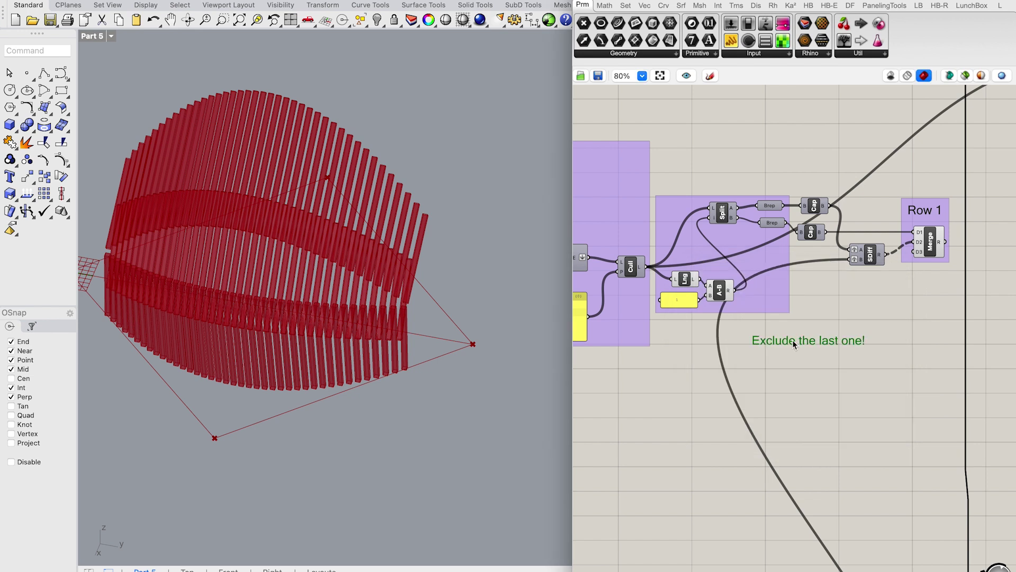
- Place the "Exclude the last one!" label above the new group and add it to that group
drag(791, 340, 695, 187)
right_click(678, 203)
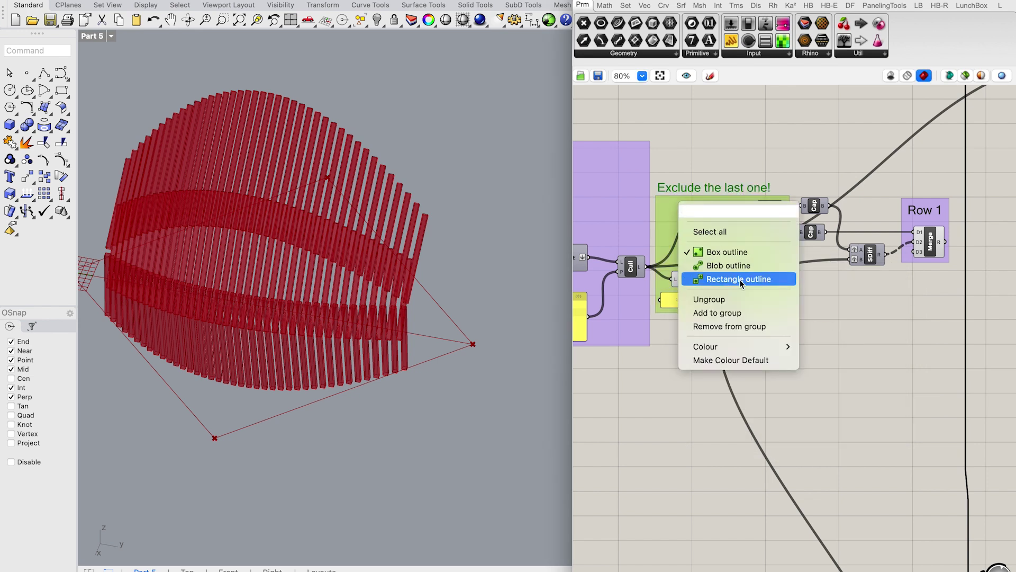
click(740, 312)
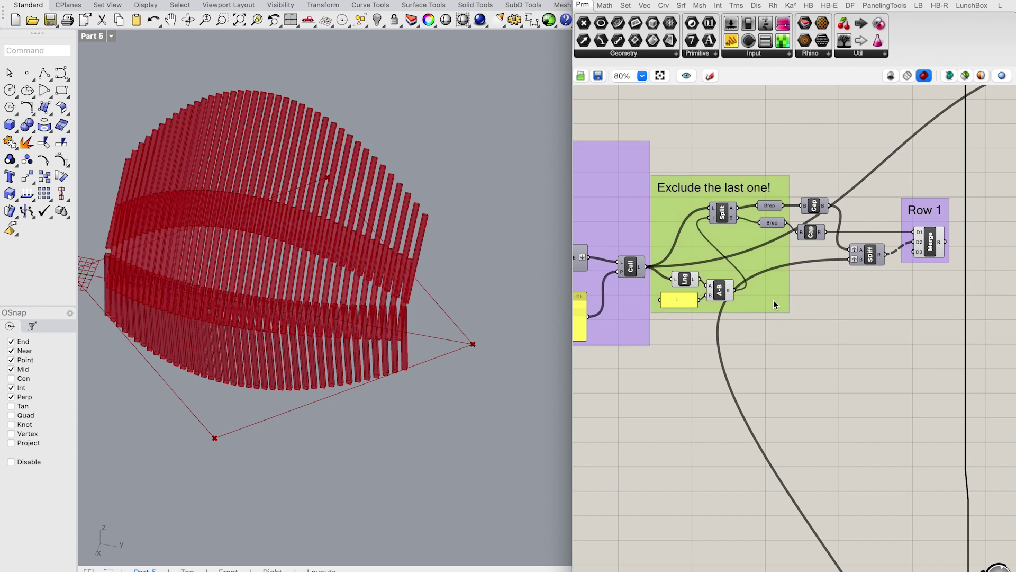
- Add a second Split List below the labelled group and connect Row 1's Cull output to its list input
click(625, 6)
click(615, 53)
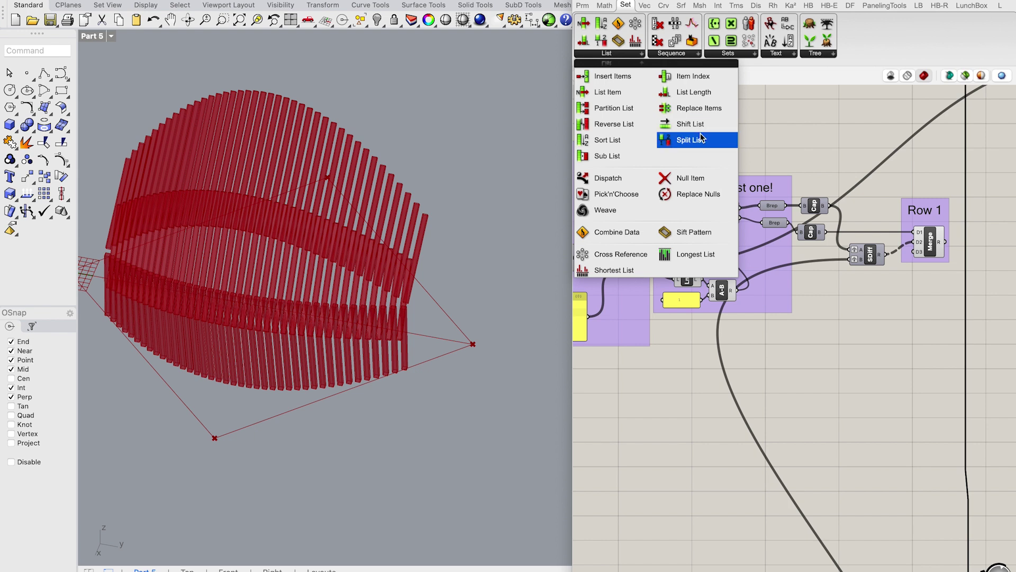
click(693, 140)
click(792, 428)
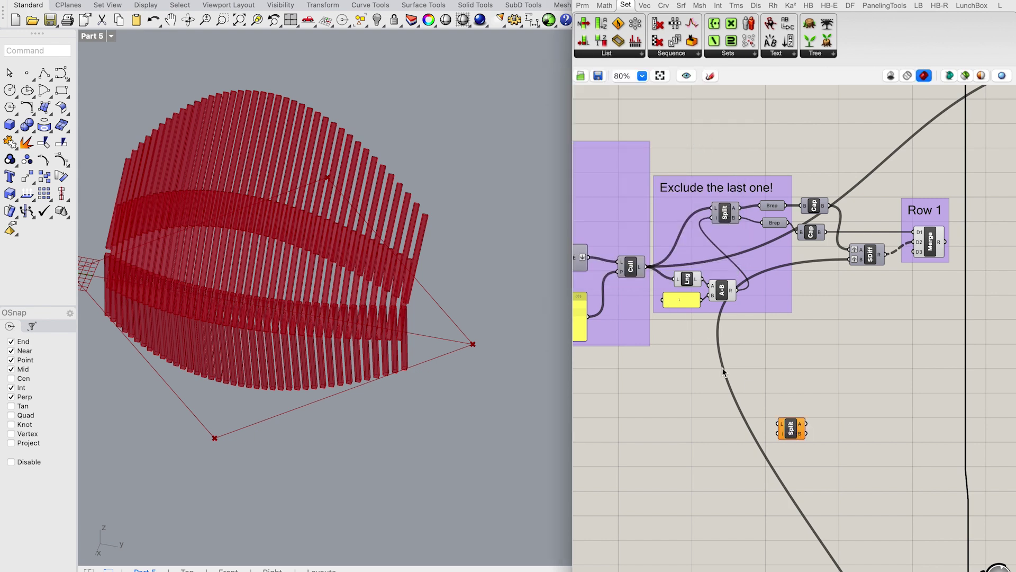
drag(792, 428, 829, 418)
drag(646, 266, 817, 413)
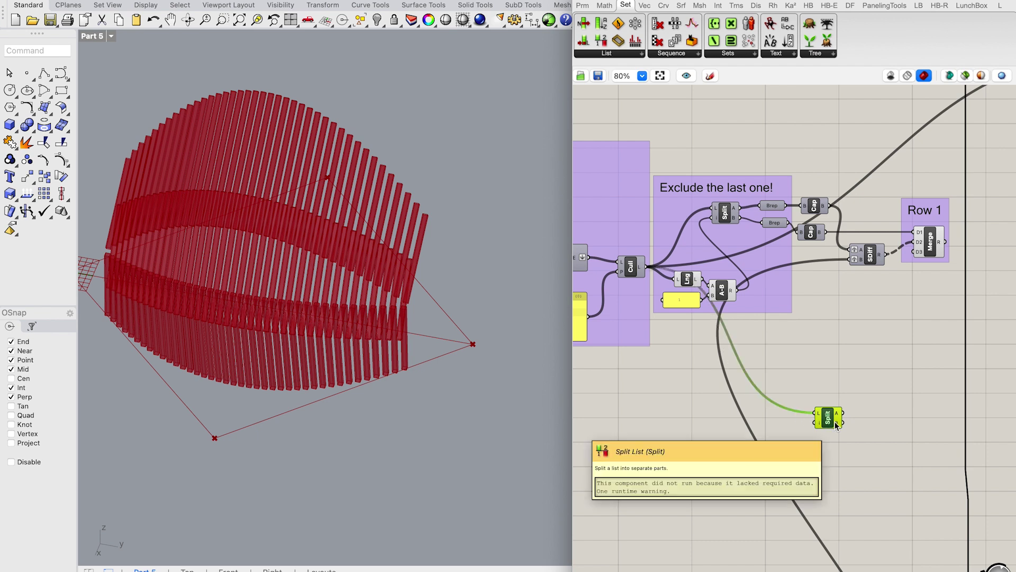
- Copy the panel from the "Exclude the last one!" group and connect it to the new Split List's index input
click(687, 303)
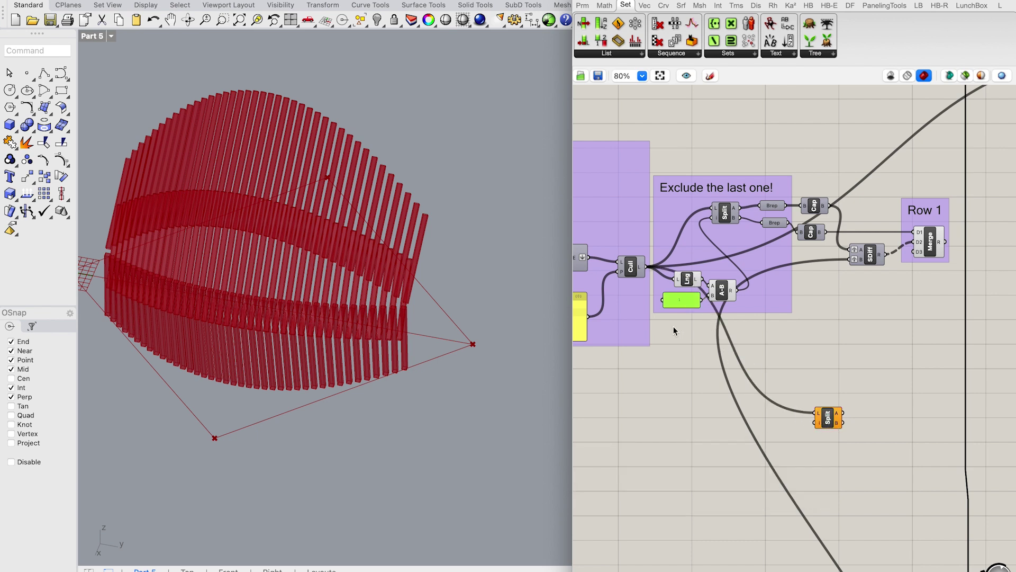
alt+drag(688, 305, 817, 424)
click(826, 427)
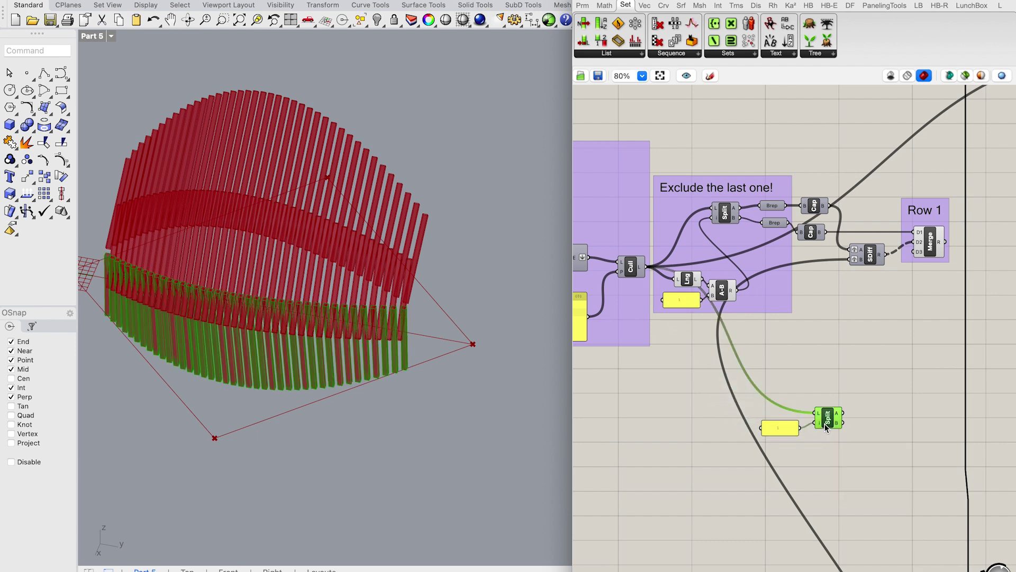
- Add two Brep parameters beside the new Split List, one connected to output A and one to output B
click(583, 6)
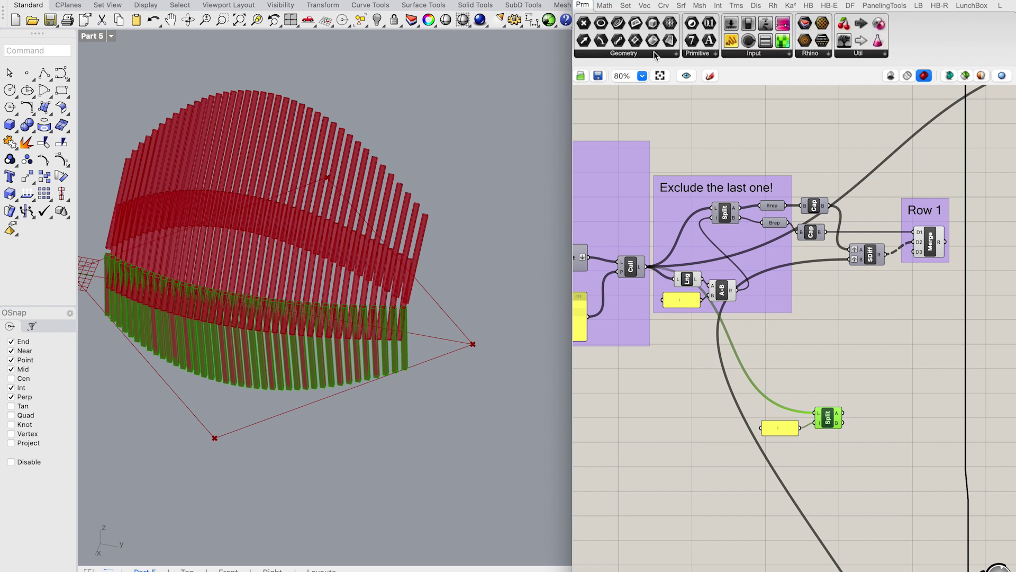
drag(652, 40, 870, 409)
click(867, 408)
key(super+v)
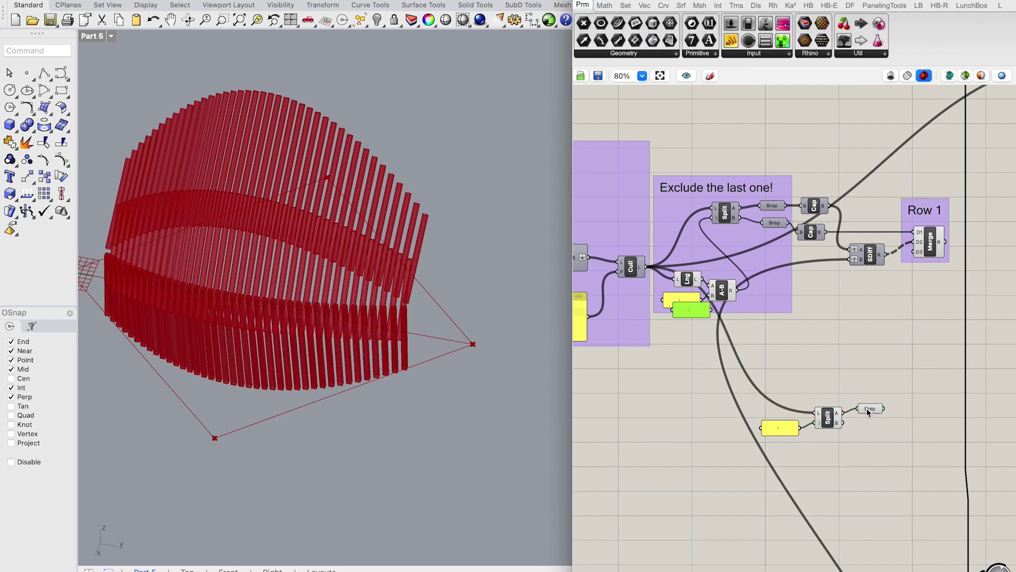
drag(688, 310, 866, 431)
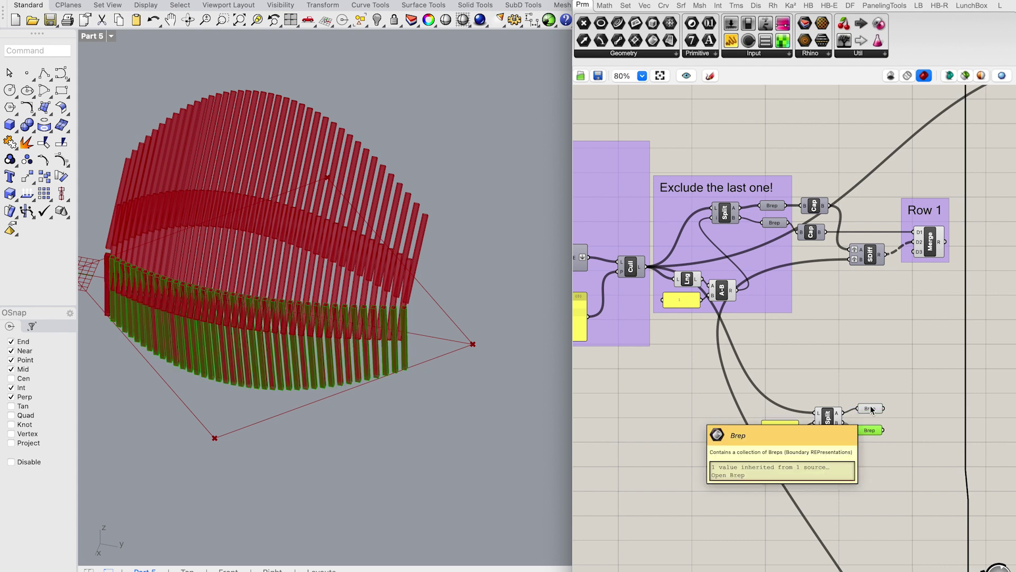
click(871, 409)
click(870, 430)
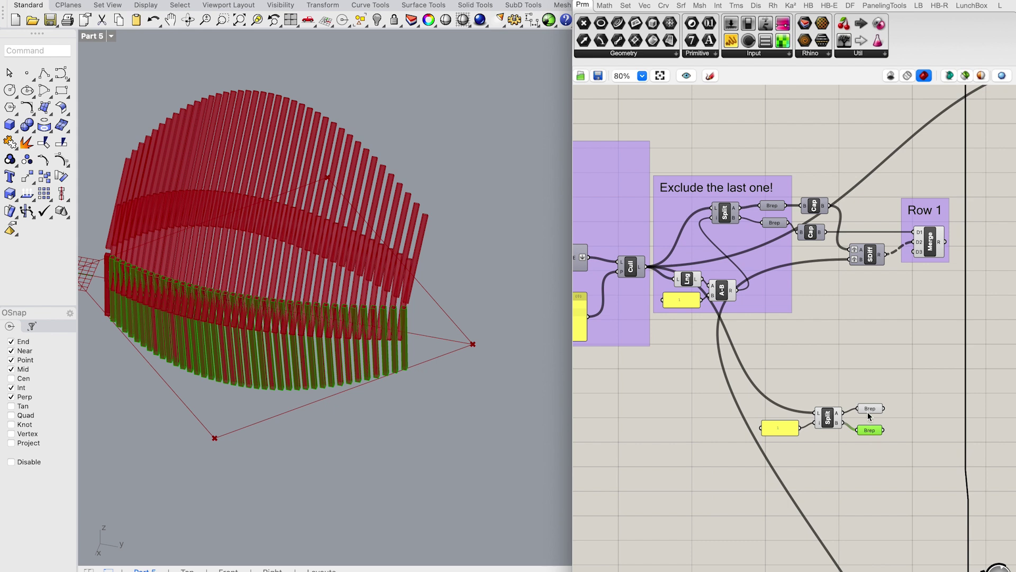
- Paste a copy of the label above the new Split List, change its text to "Exclude the first one!", and group it with the Split List components
click(693, 365)
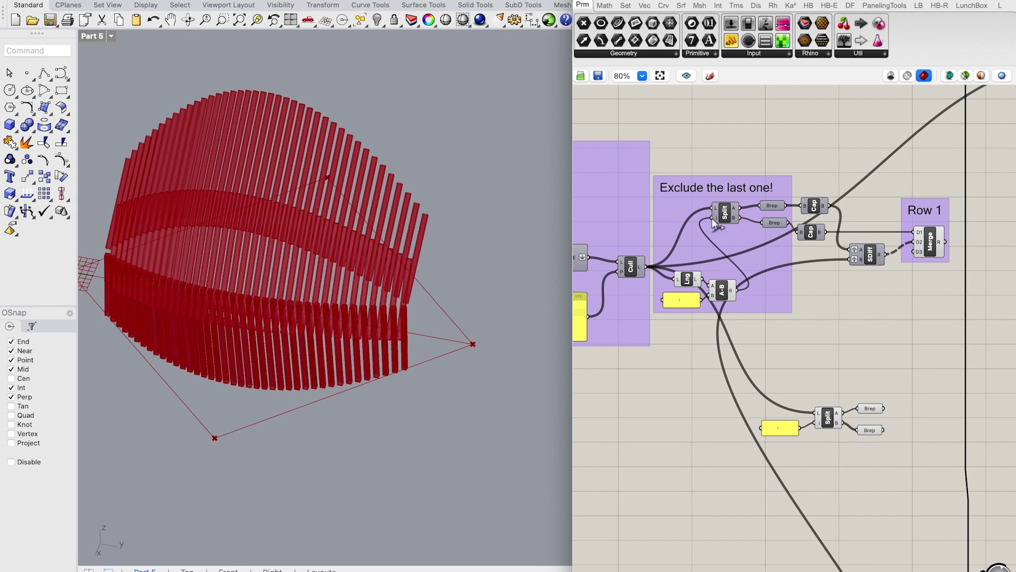
click(710, 189)
key(super+v)
double_click(838, 389)
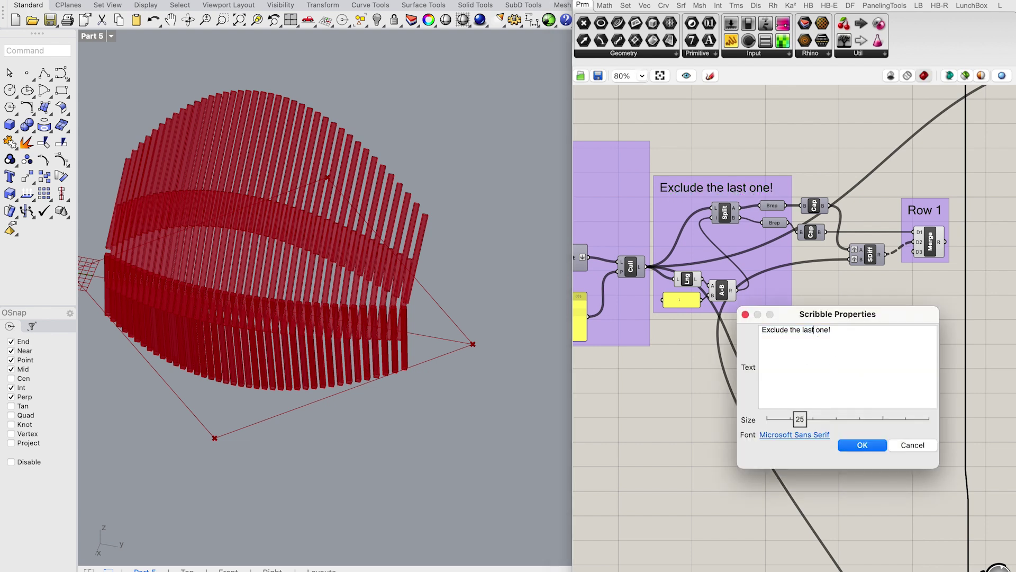
click(862, 445)
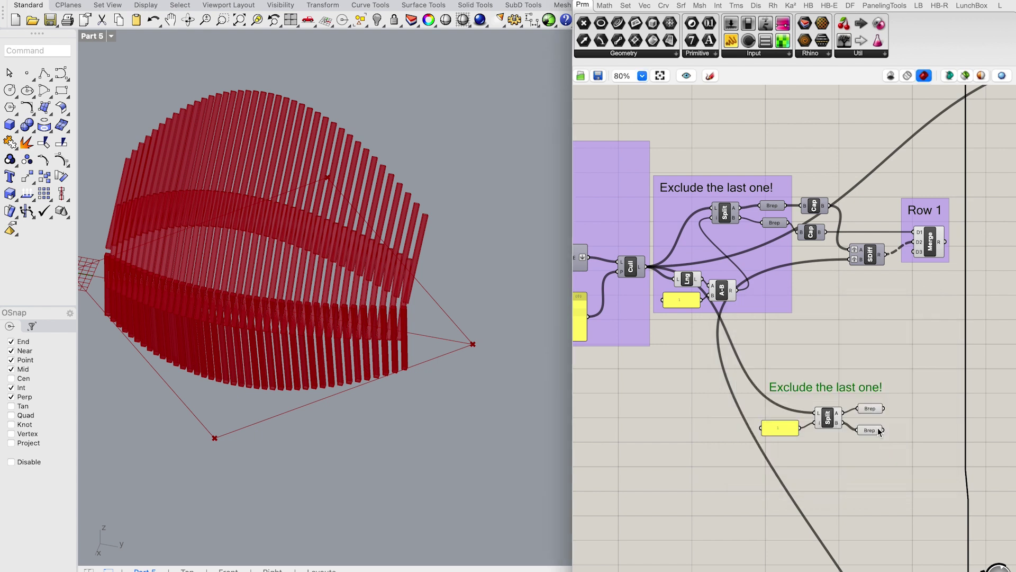
mouse_move(915, 465)
mouse_down()
mouse_move(708, 338)
mouse_move(728, 350)
mouse_up()
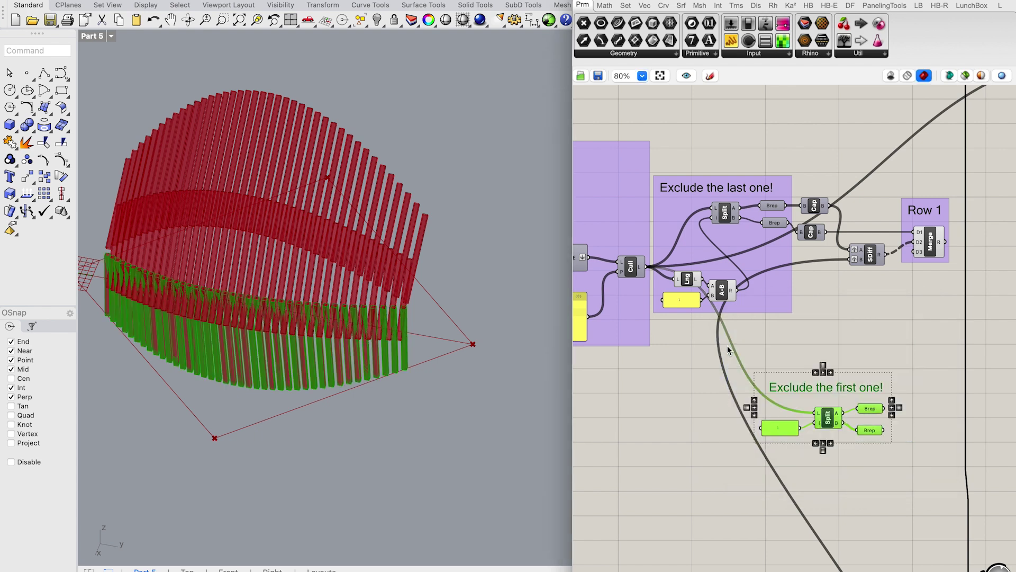
key(super+g)
- Move the "Exclude the first one!" group down the canvas, just above the second row's Cap component
scroll(796, 407, down, 1)
right_drag(795, 402, 804, 288)
drag(814, 322, 813, 553)
right_drag(811, 553, 762, 314)
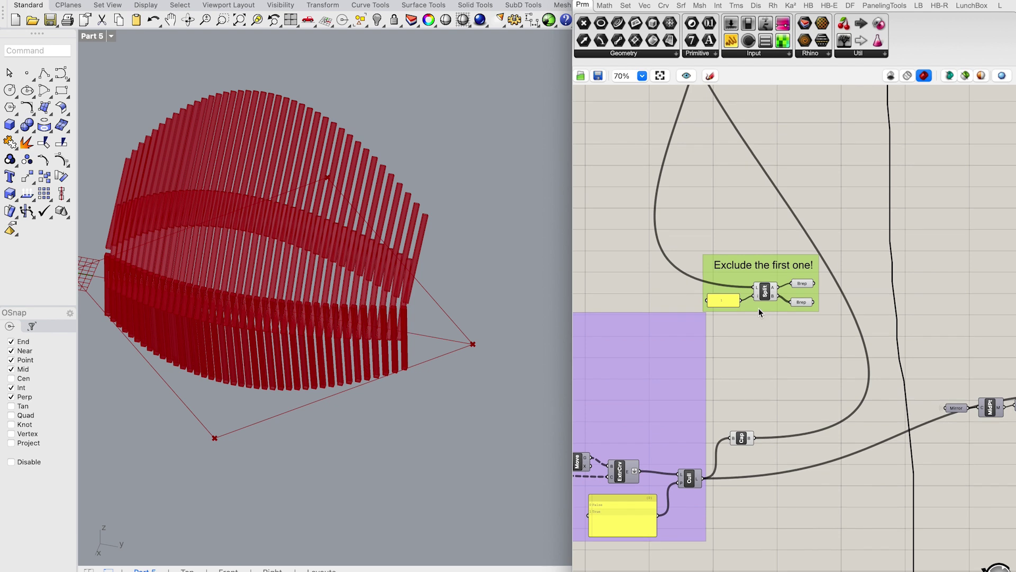
drag(759, 308, 785, 385)
click(826, 382)
right_drag(864, 445, 813, 409)
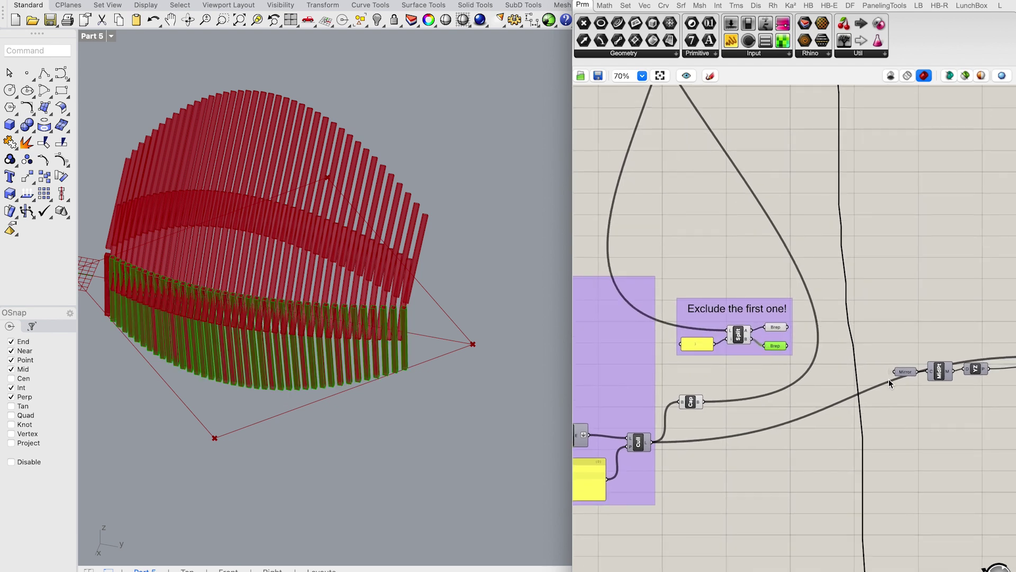
click(743, 341)
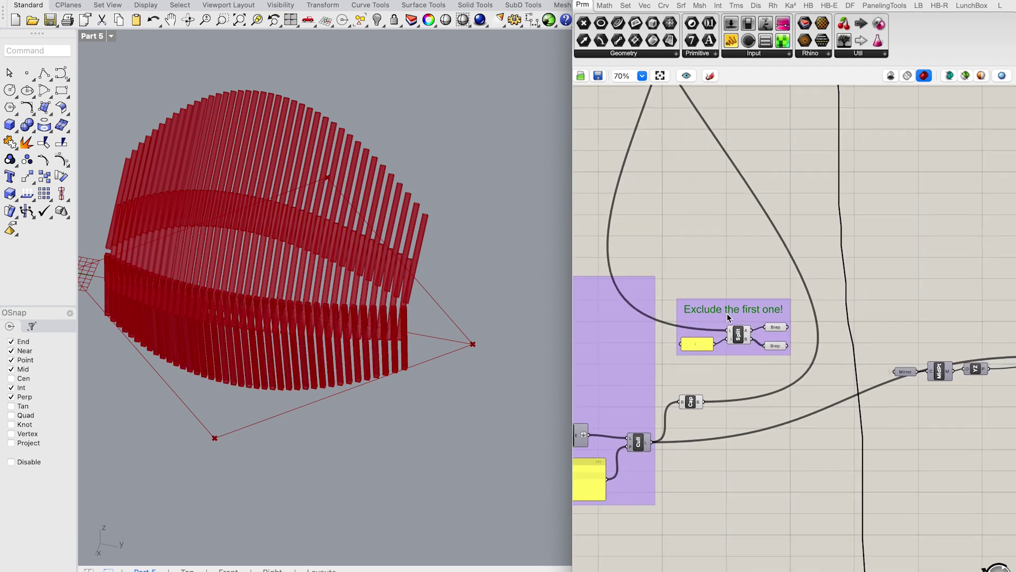
drag(742, 348, 730, 340)
- Add a Cap Holes component fed by the Brep on output A, and move it with the "Exclude the first one!" group above the purple group
click(691, 403)
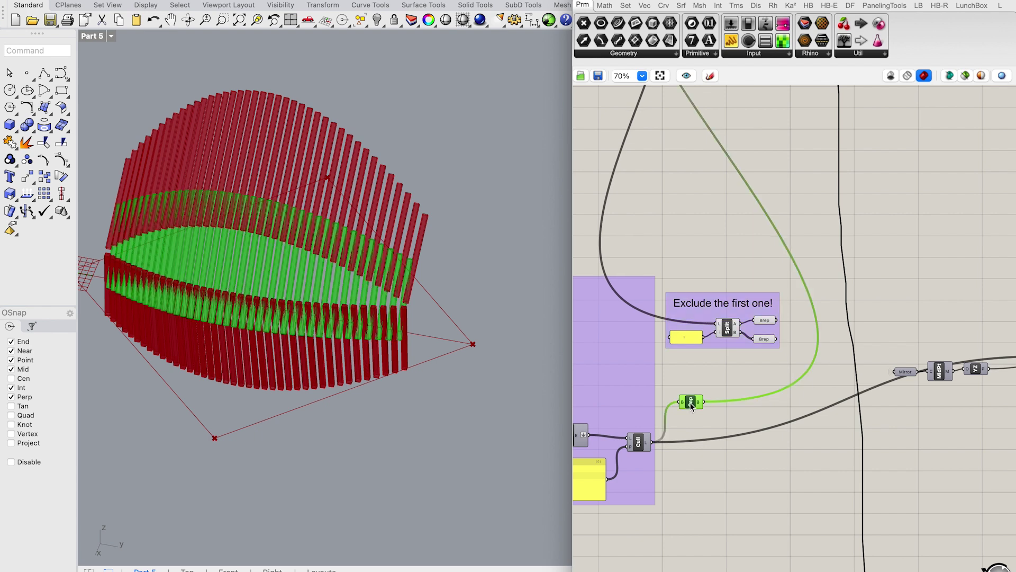
click(765, 339)
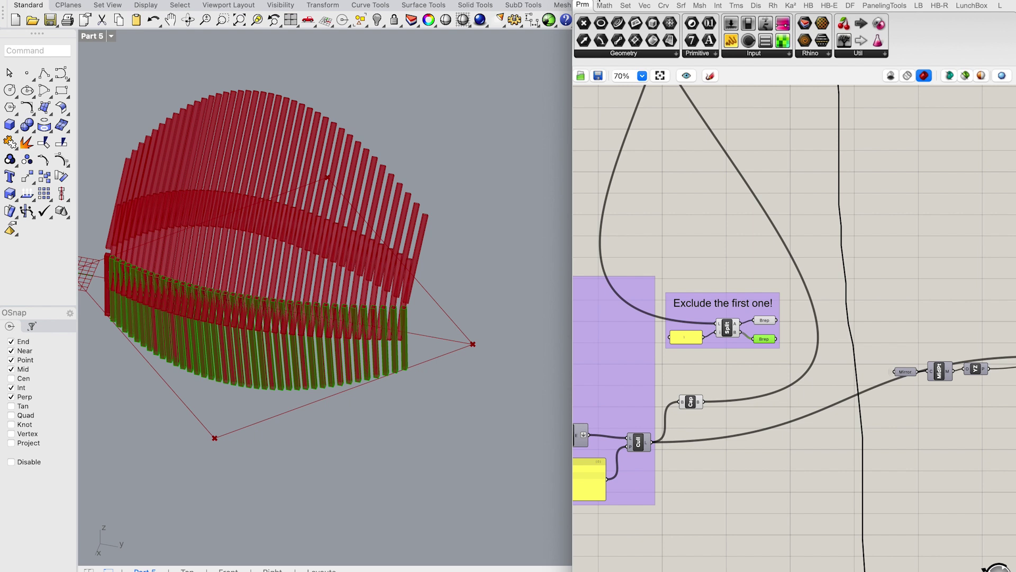
click(681, 4)
click(824, 53)
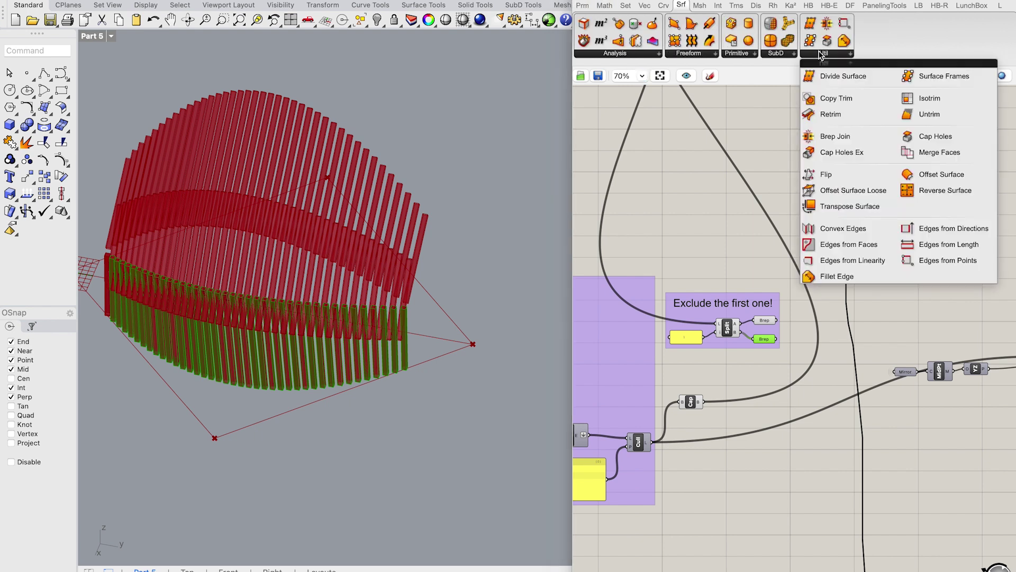
click(942, 126)
click(803, 319)
drag(777, 320, 794, 321)
drag(734, 340, 613, 259)
drag(802, 322, 679, 249)
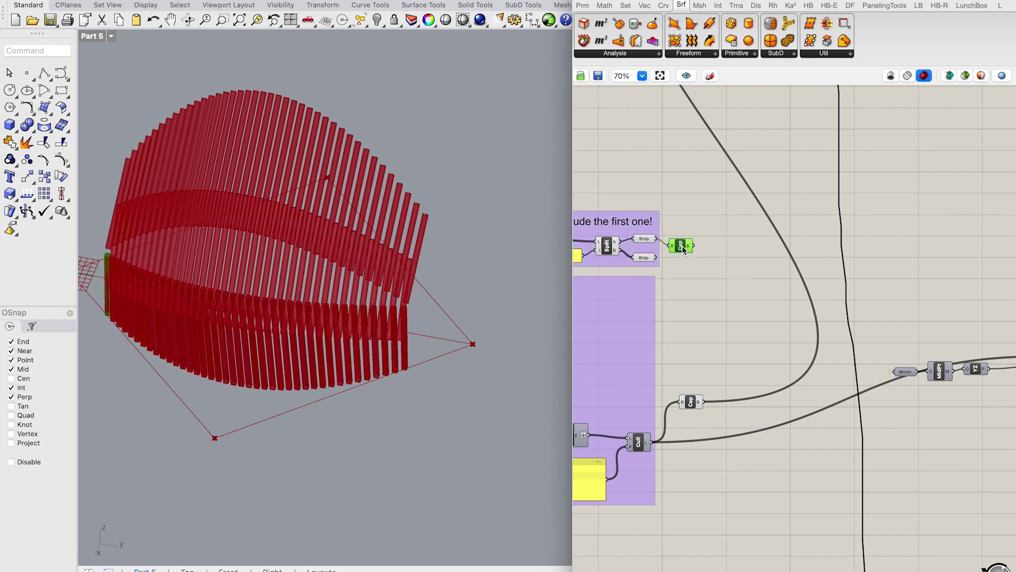
- Add a Solid Difference component, connecting the second row's Cap to input A and the new Cap to input B
scroll(749, 5, down, 2)
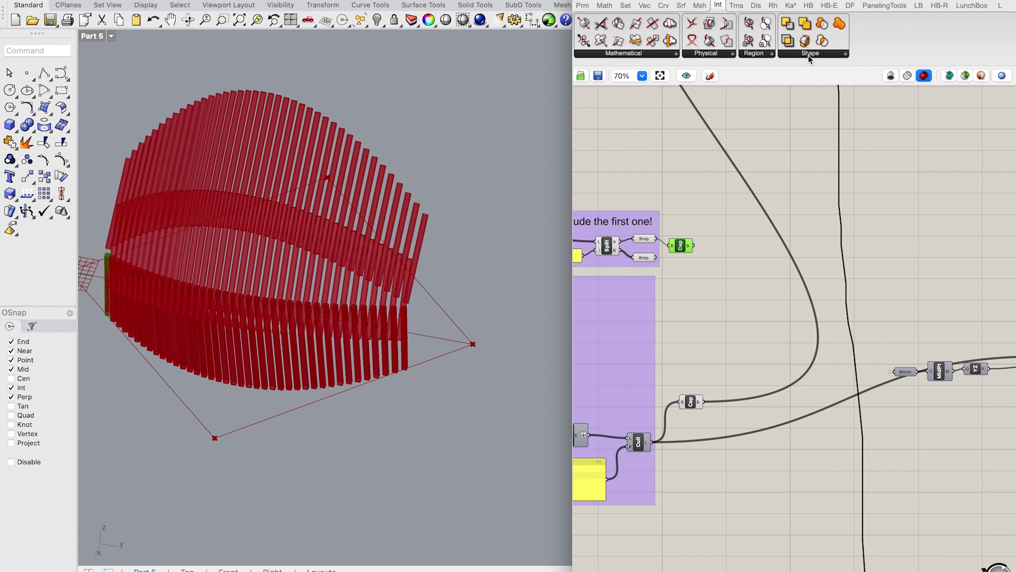
drag(788, 23, 765, 326)
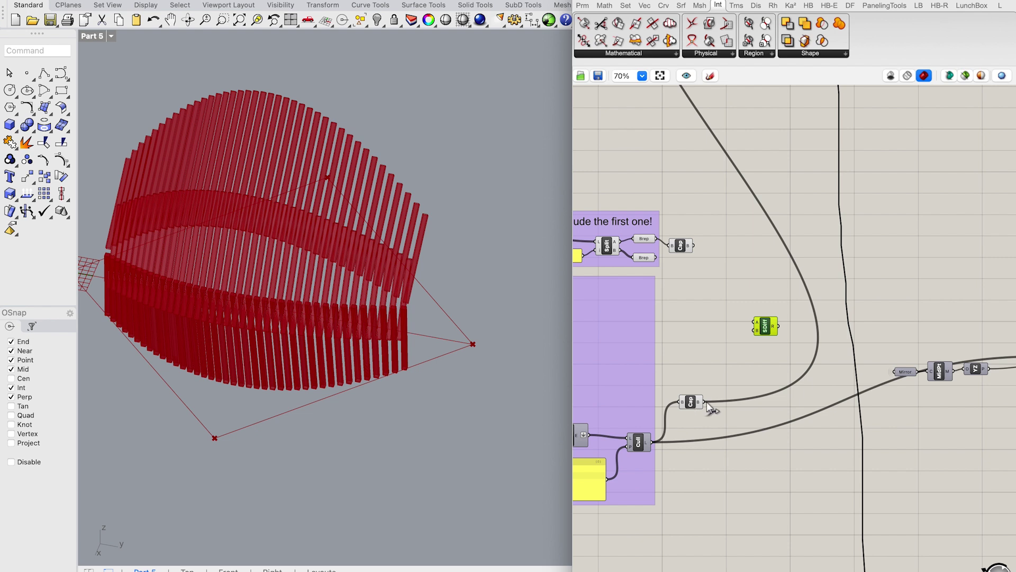
drag(704, 403, 753, 321)
drag(711, 285, 750, 331)
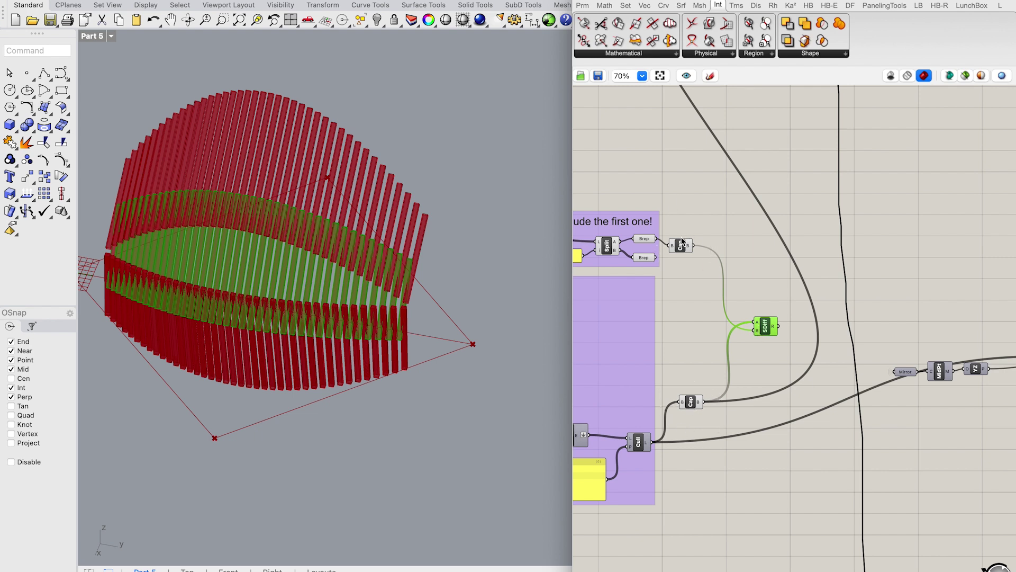
- Graft both the A and B inputs of the new Solid Difference
right_click(757, 322)
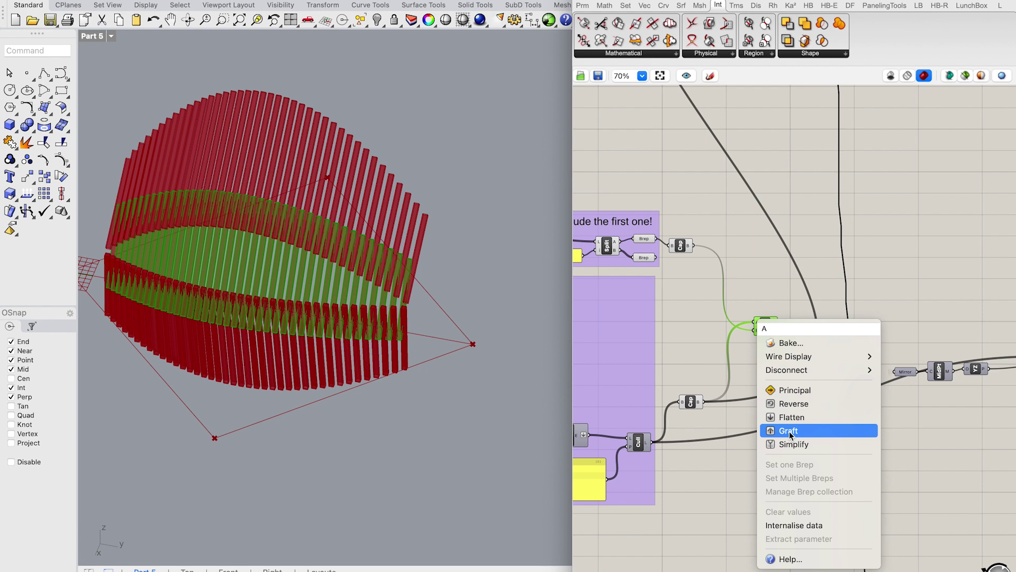
click(790, 431)
right_click(700, 396)
key(Escape)
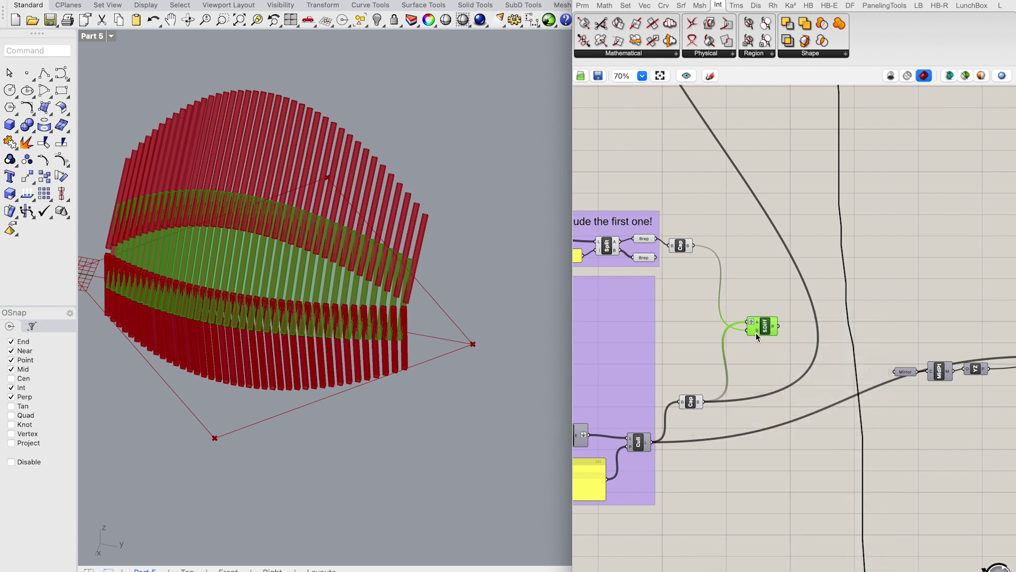
right_click(756, 333)
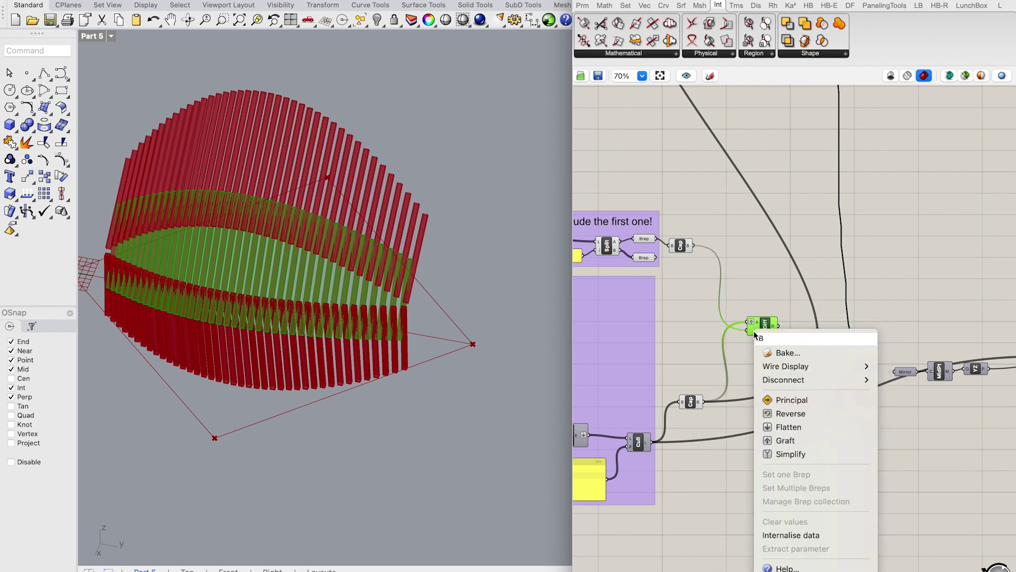
click(783, 447)
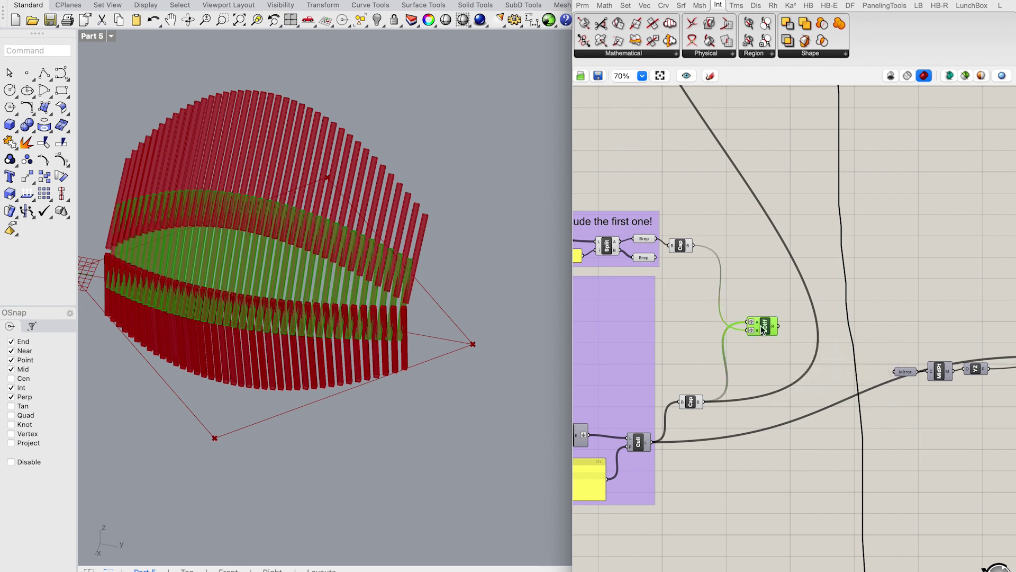
- Rewire the new Cap component so it takes the Brep parameter on Split List output B instead of output A
click(682, 248)
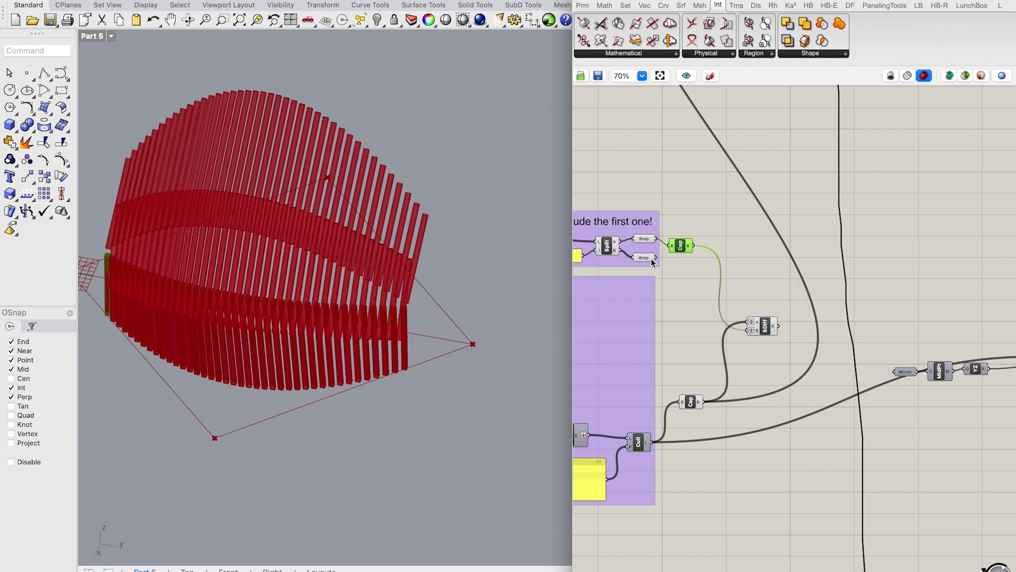
click(649, 258)
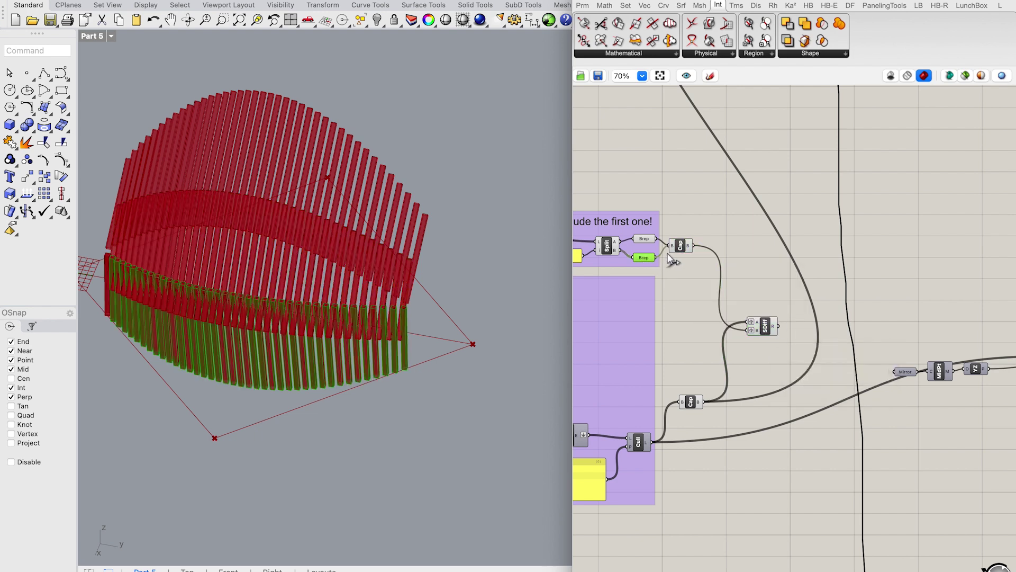
drag(671, 249, 673, 249)
click(692, 255)
click(685, 250)
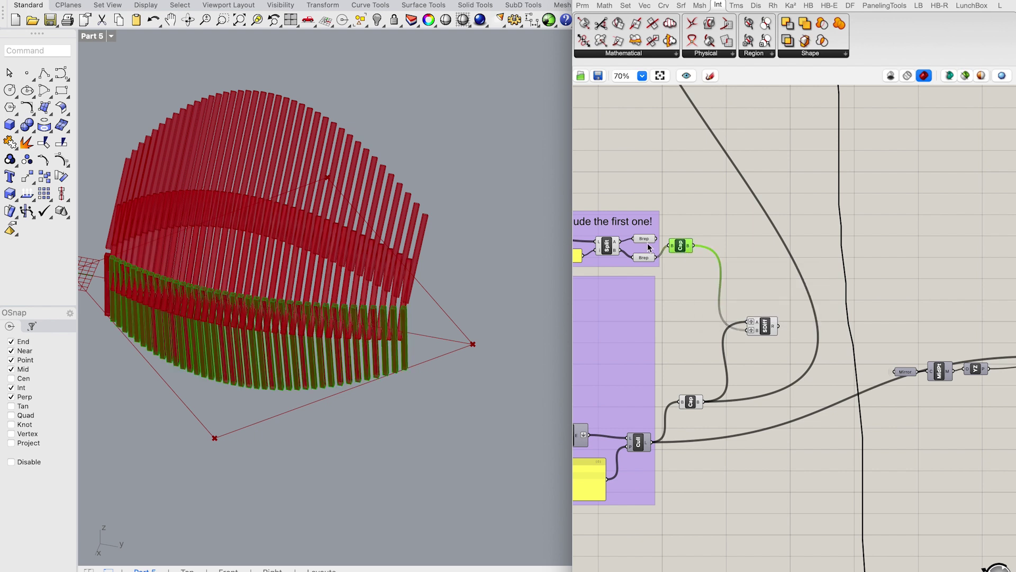
- Turn off the preview of the Split List, its two Brep parameters and both Cap components feeding the new Solid Difference
click(610, 247)
shift+click(645, 238)
shift+click(646, 258)
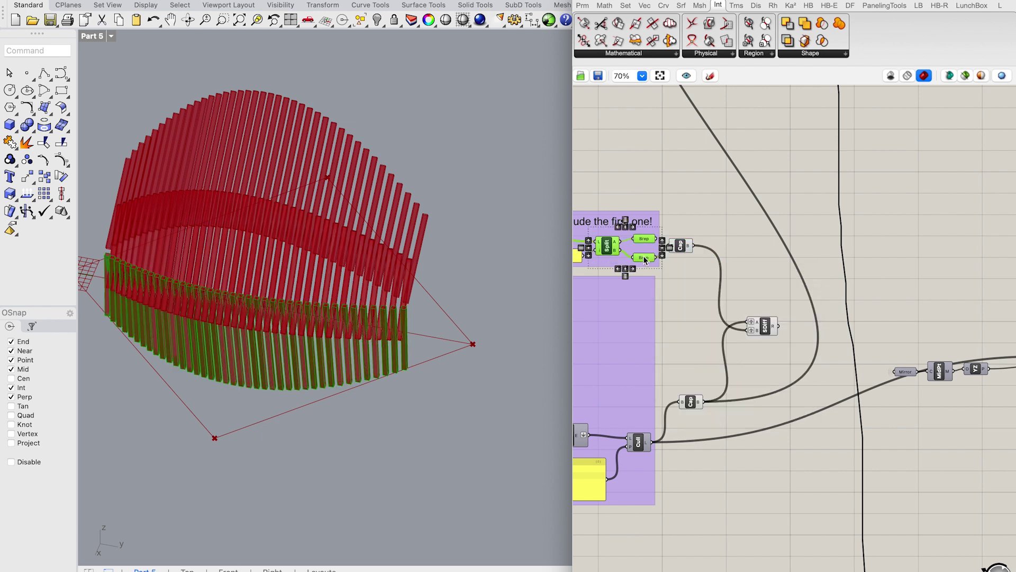
shift+click(691, 402)
right_click(761, 291)
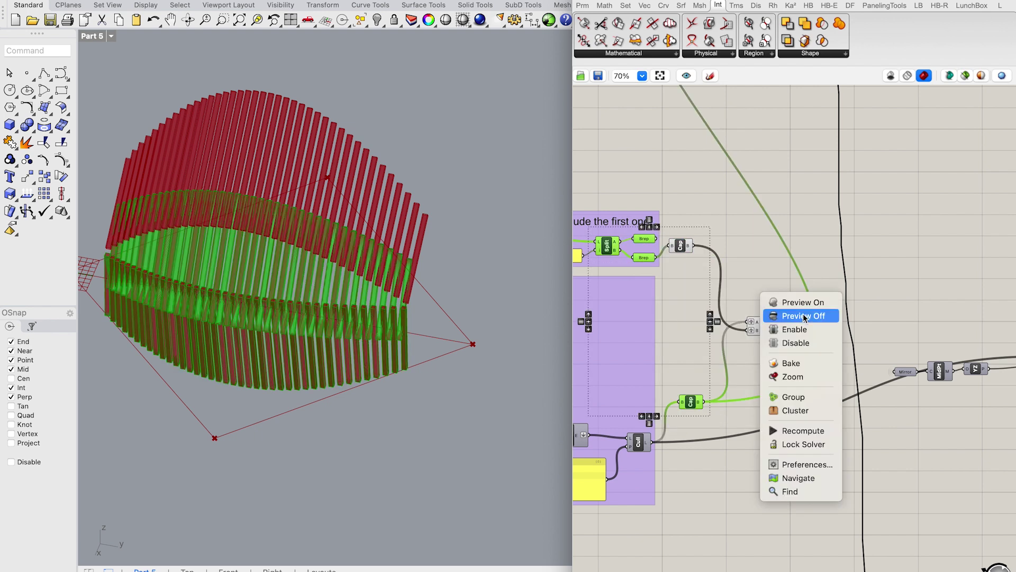
click(804, 316)
click(762, 326)
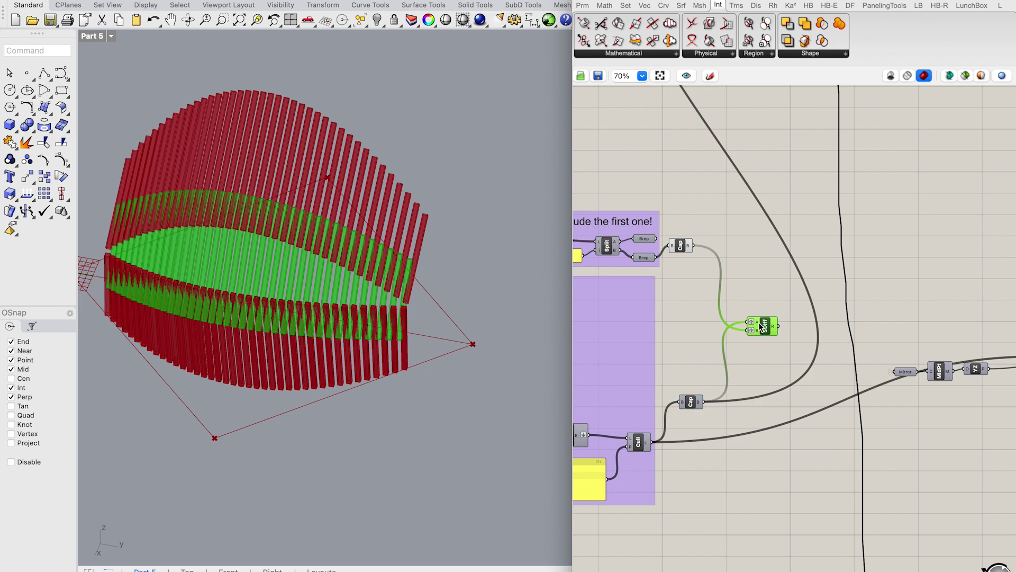
right_click(680, 245)
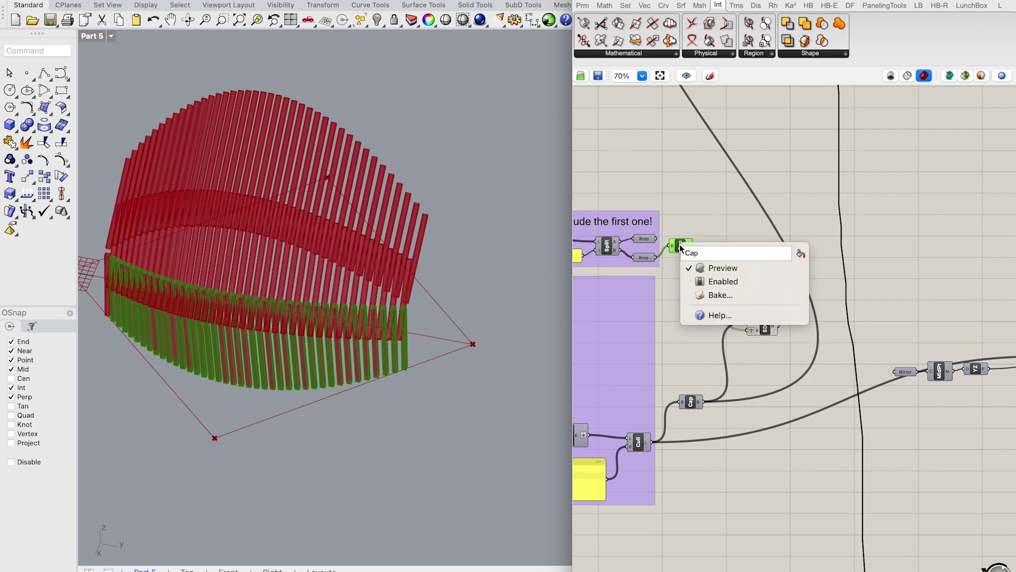
click(722, 270)
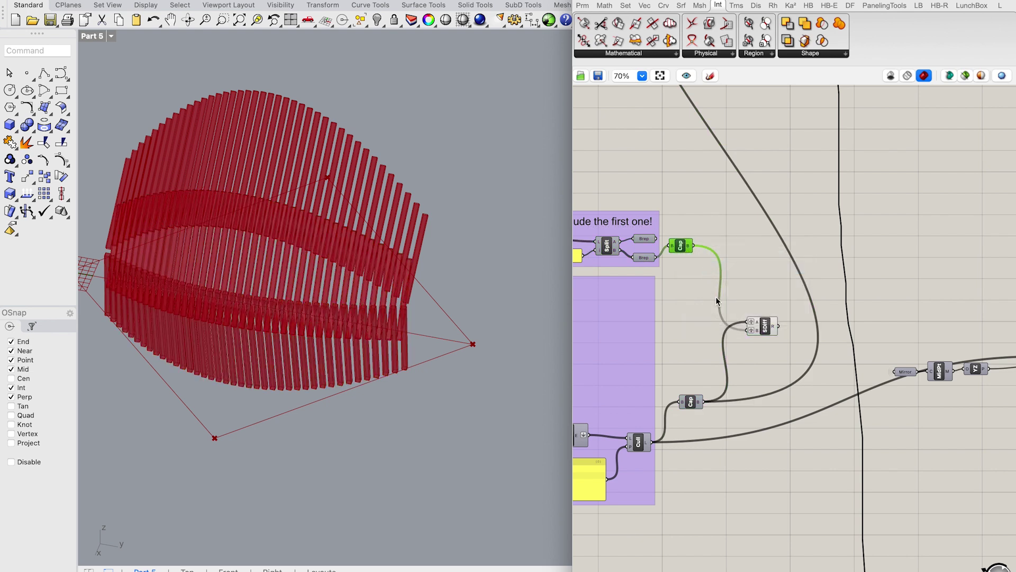
- Turn off the preview of the Merge component in the Row 1 group
scroll(717, 301, up, 10)
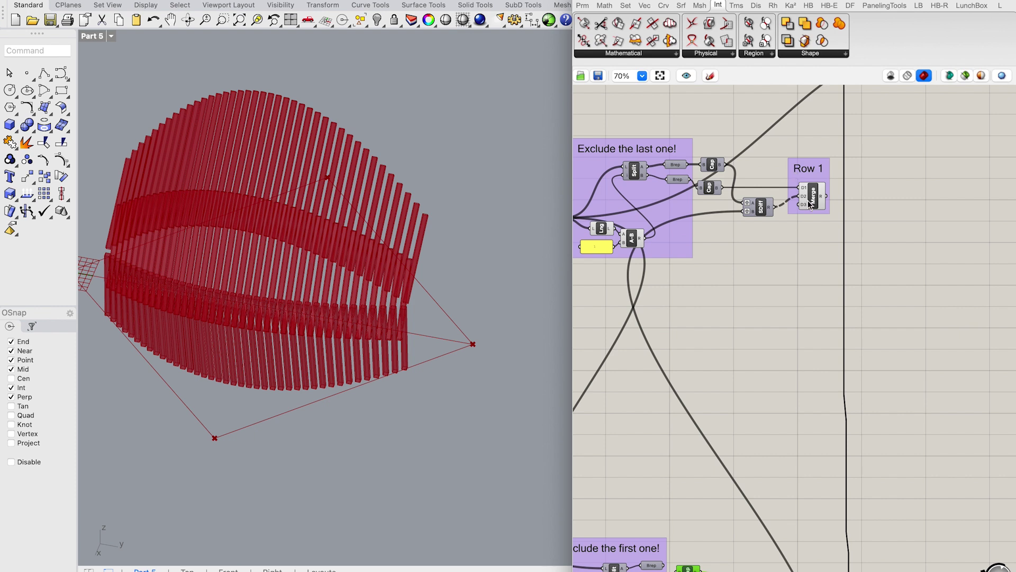
right_click(810, 203)
click(833, 225)
scroll(706, 386, down, 2)
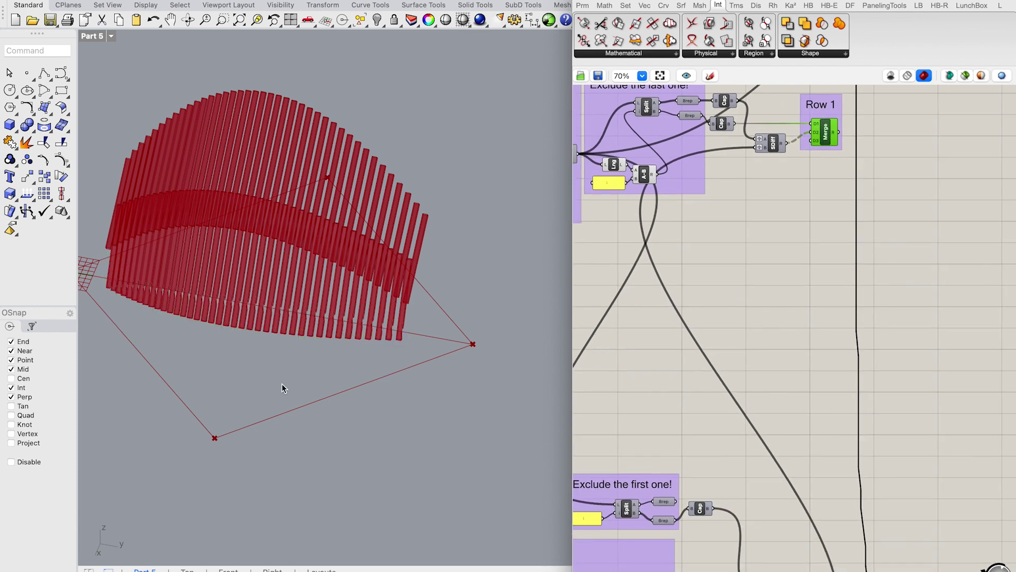
- Inspect the cuts along the lower ends of the second slat row up close in the Rhino viewport
scroll(281, 383, left, 3)
click(292, 339)
scroll(296, 324, up, 4)
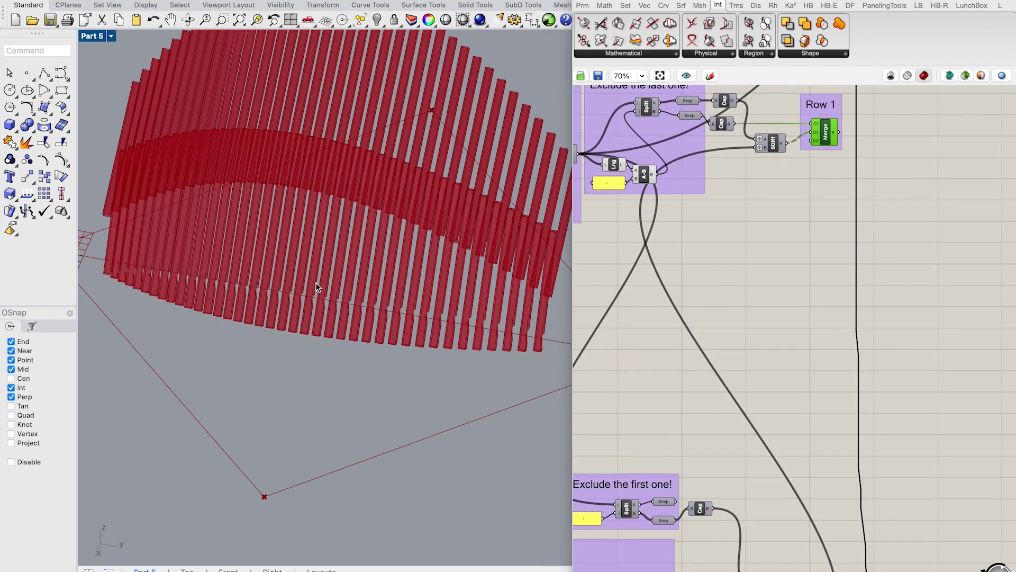
scroll(316, 286, up, 5)
click(171, 20)
drag(208, 262, 491, 295)
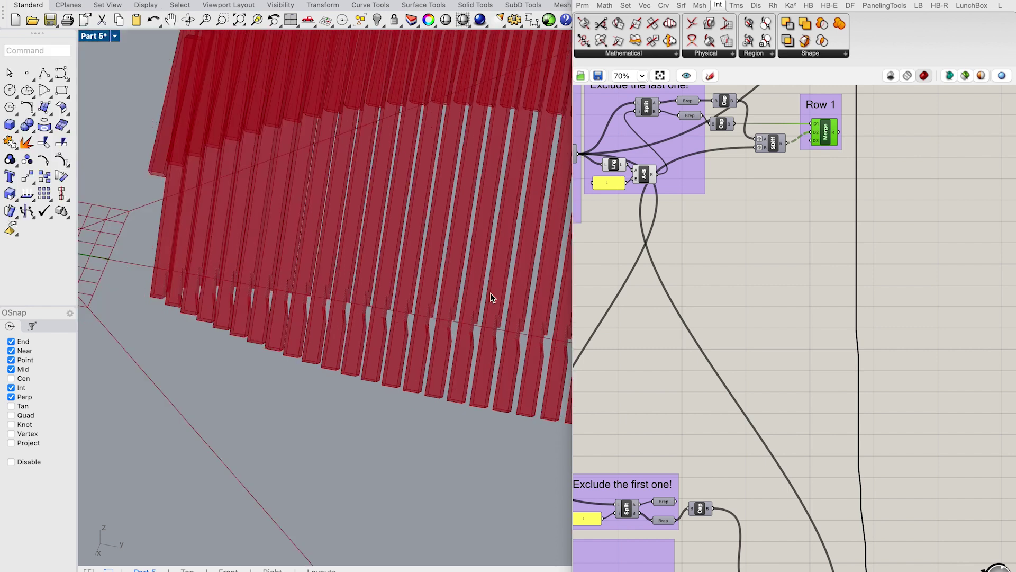
shift+right_drag(424, 300, 229, 273)
drag(228, 273, 167, 266)
key(Return)
scroll(625, 351, down, 5)
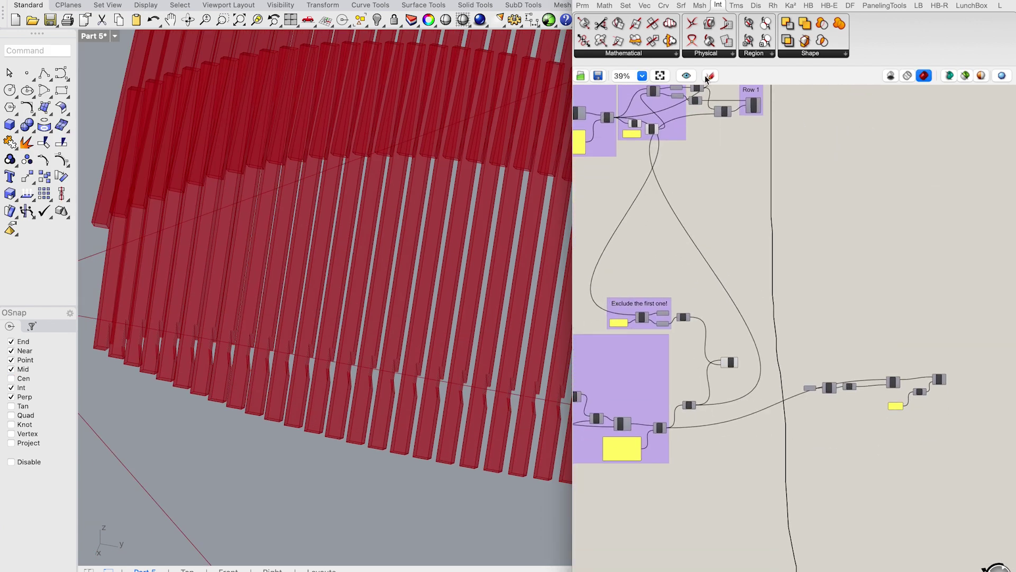
scroll(280, 333, up, 2)
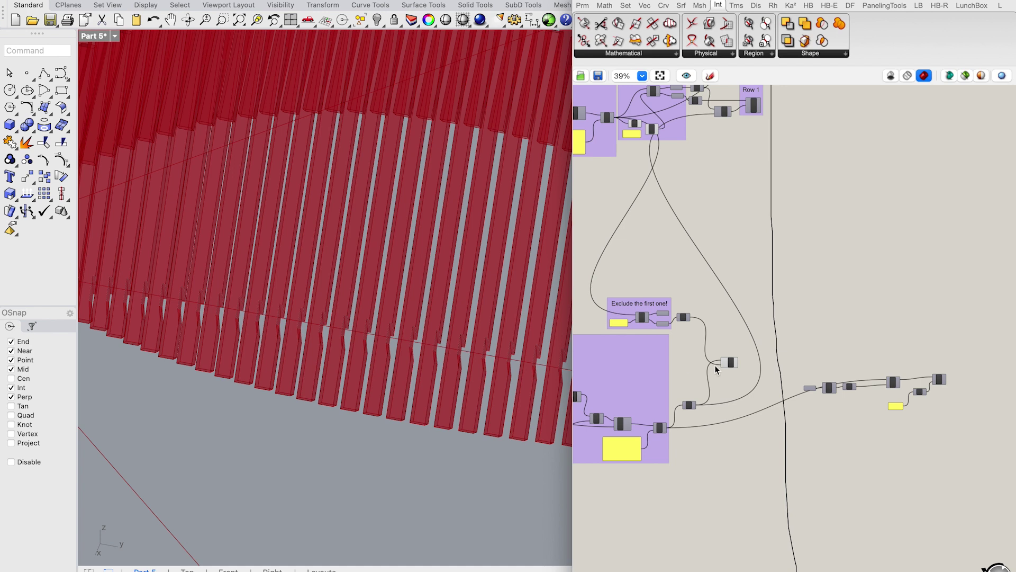
- Add a scribble reading "Row 2" above the new Solid Difference component in Grasshopper
scroll(727, 381, up, 7)
double_click(795, 340)
text(scri)
click(773, 329)
click(773, 331)
drag(773, 332, 741, 244)
double_click(780, 250)
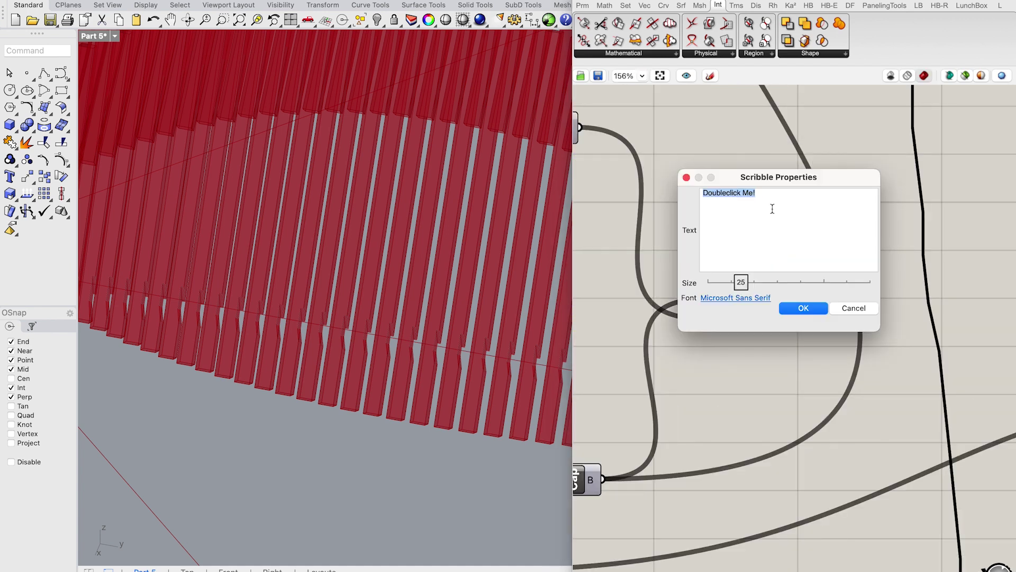
text(row 2)
click(803, 309)
- Group the "Row 2" label with its Solid Difference component
drag(793, 350, 691, 229)
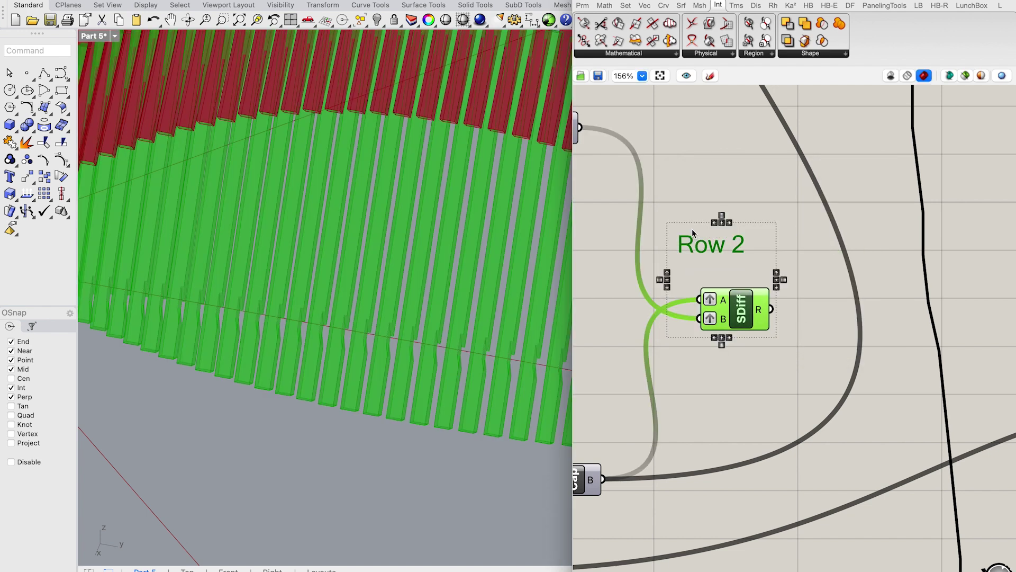
key(ctrl+g)
click(757, 394)
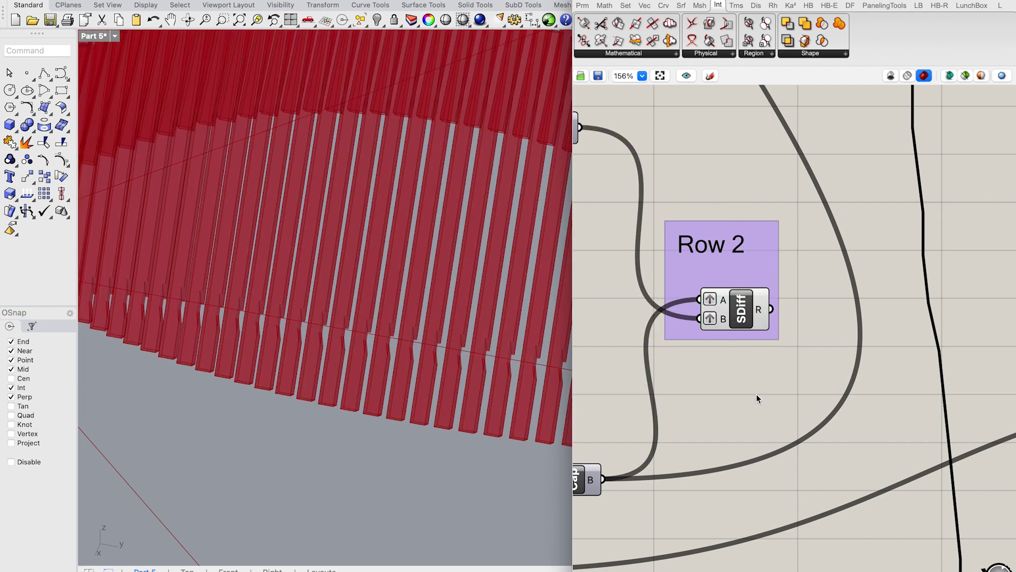
- Move the Row 2 group closer to the components that feed its Solid Difference
scroll(754, 402, down, 2)
drag(728, 275, 743, 284)
scroll(744, 286, down, 2)
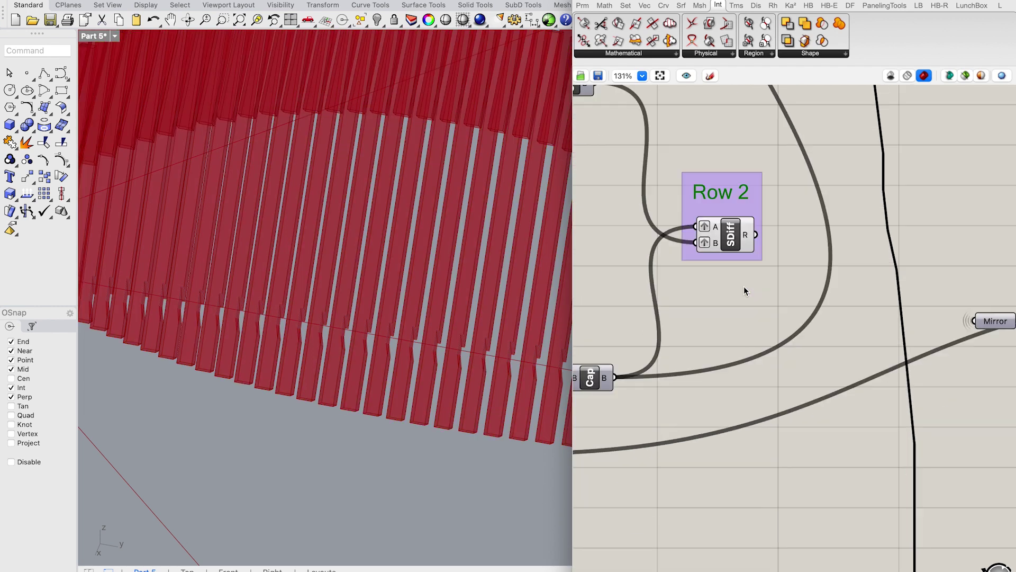
scroll(744, 286, down, 3)
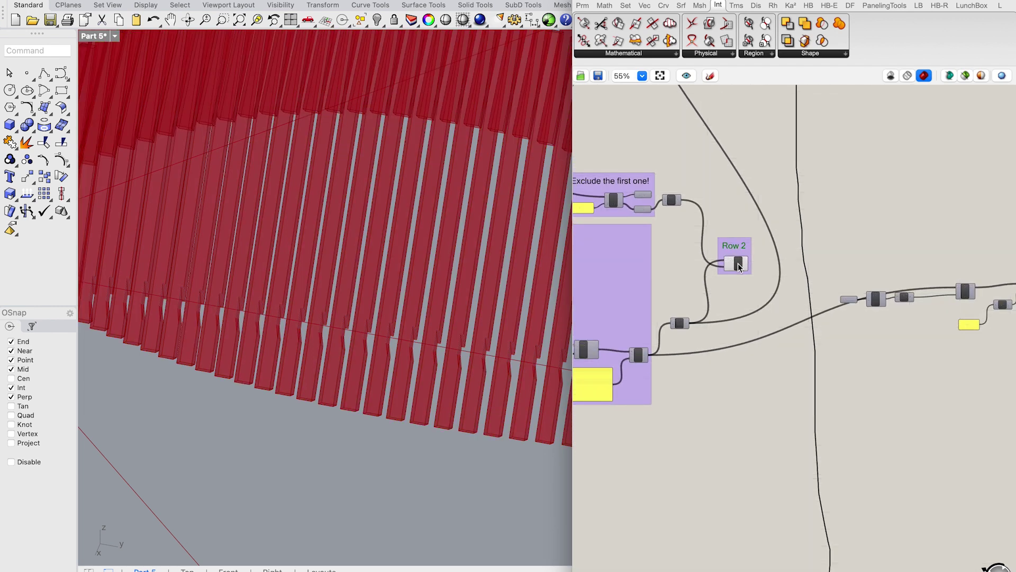
click(727, 264)
mouse_move(728, 266)
mouse_down()
mouse_move(739, 268)
mouse_move(709, 271)
mouse_up()
click(724, 251)
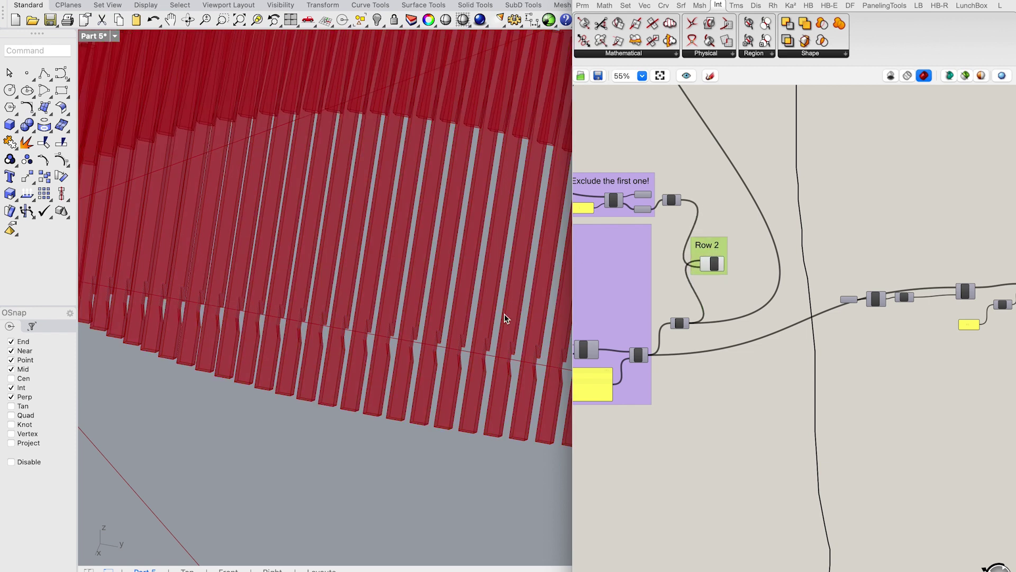
- Ungroup the Row 2 components and move the "Row 2" label up and away from the Solid Difference component
click(712, 265)
right_click(712, 265)
right_click(710, 270)
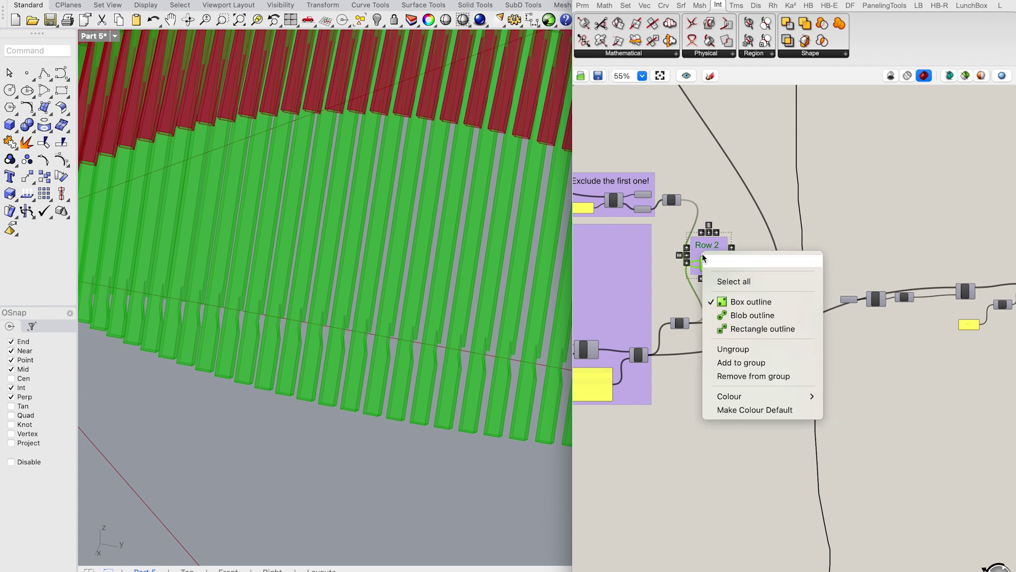
click(728, 349)
drag(707, 249, 759, 180)
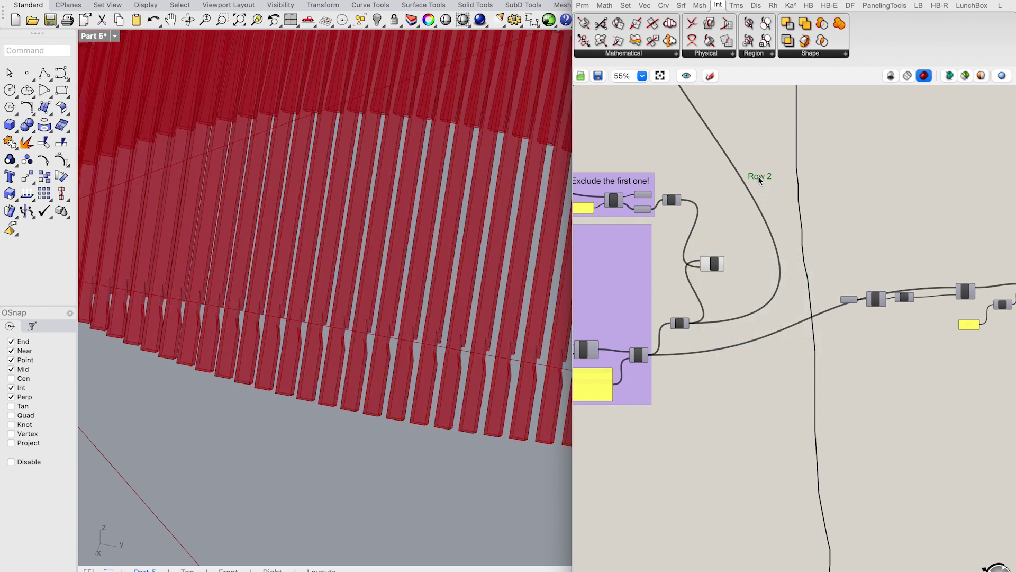
- Highlight the Row 2 Solid Difference result and examine its slats in the Rhino viewport
click(714, 265)
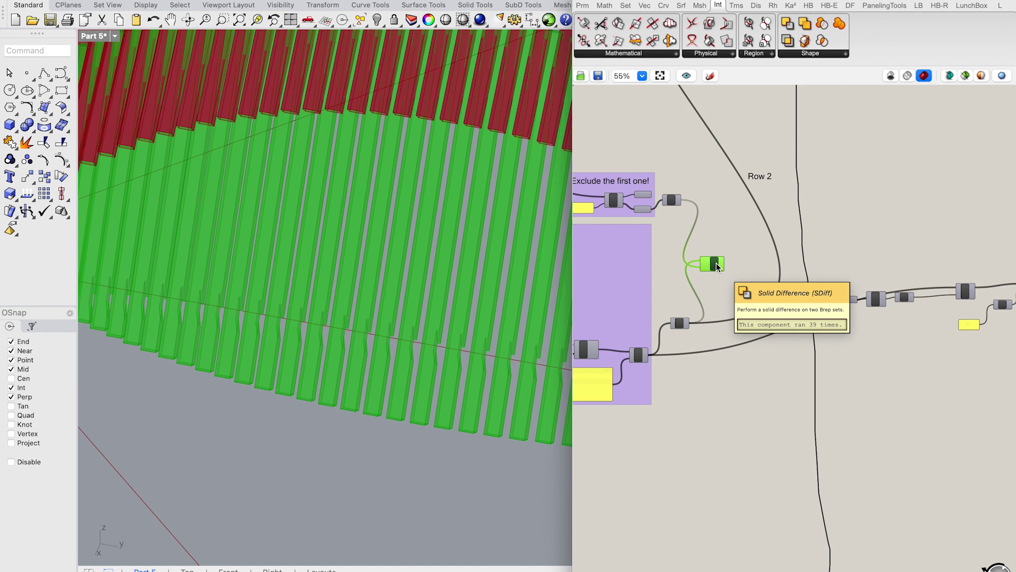
scroll(425, 154, up, 4)
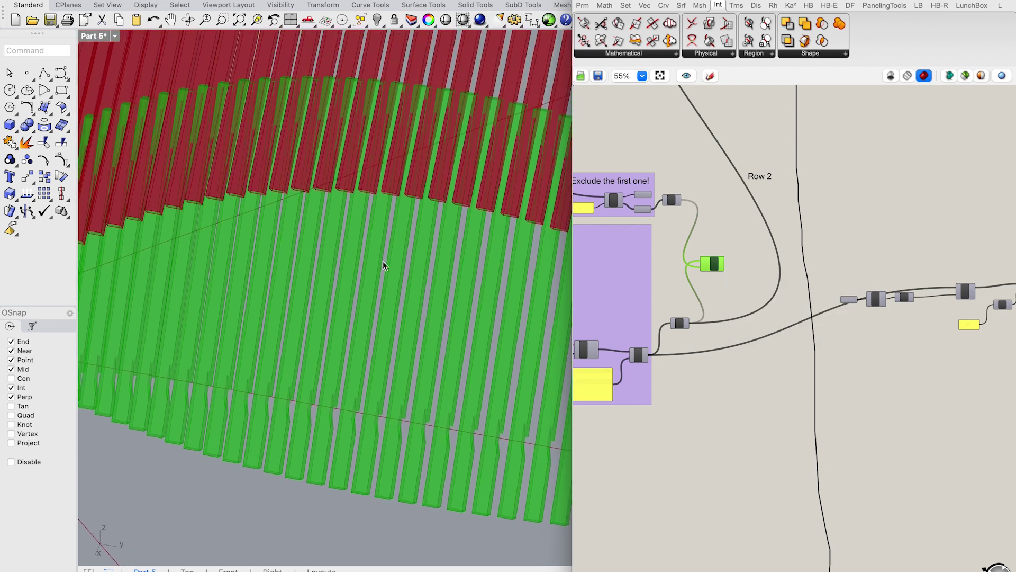
scroll(384, 266, down, 5)
click(403, 299)
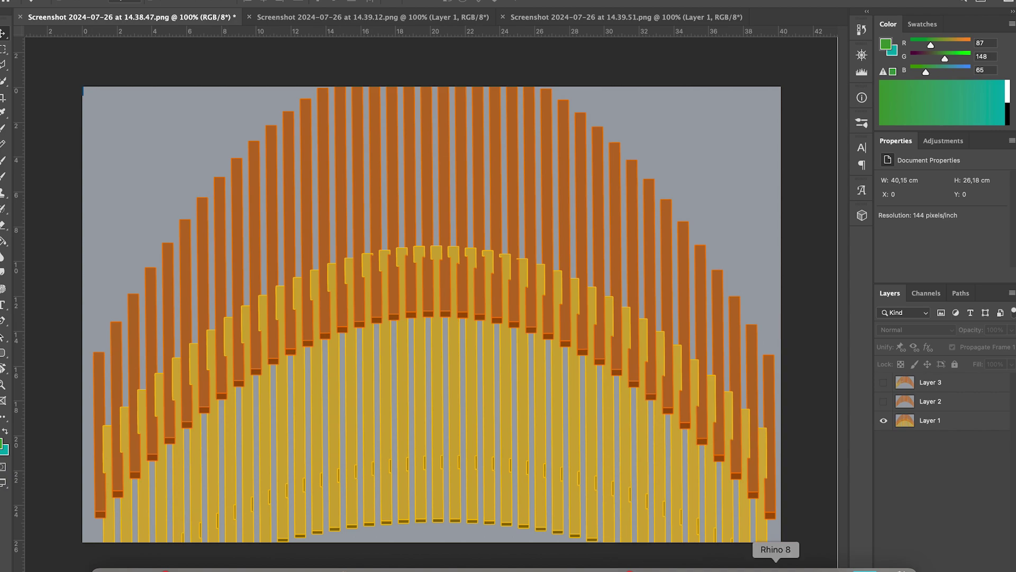
- Switch from Photoshop back to Rhino and examine the slats at the end of the two rows
click(773, 564)
click(171, 20)
drag(327, 290, 180, 309)
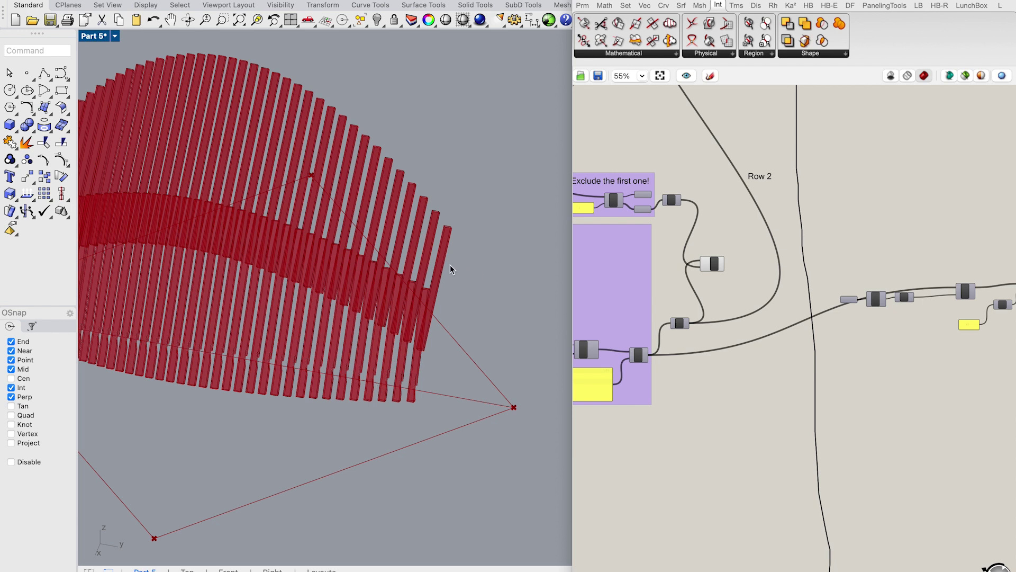
- Add a Split List component next to the Cull Pattern of the upper slat row and connect the Cull output to its list input
scroll(748, 431, down, 5)
scroll(749, 431, up, 8)
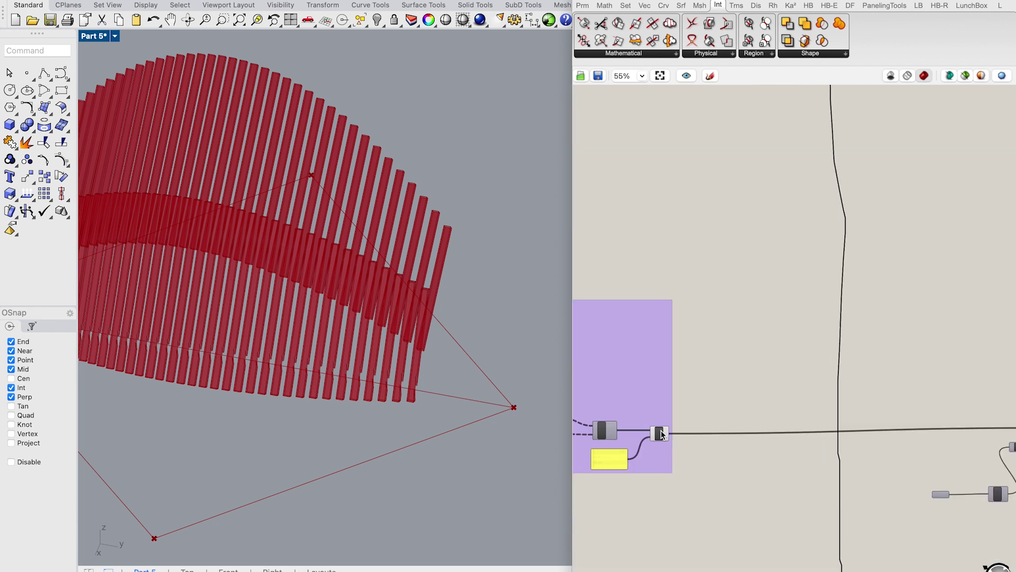
click(659, 434)
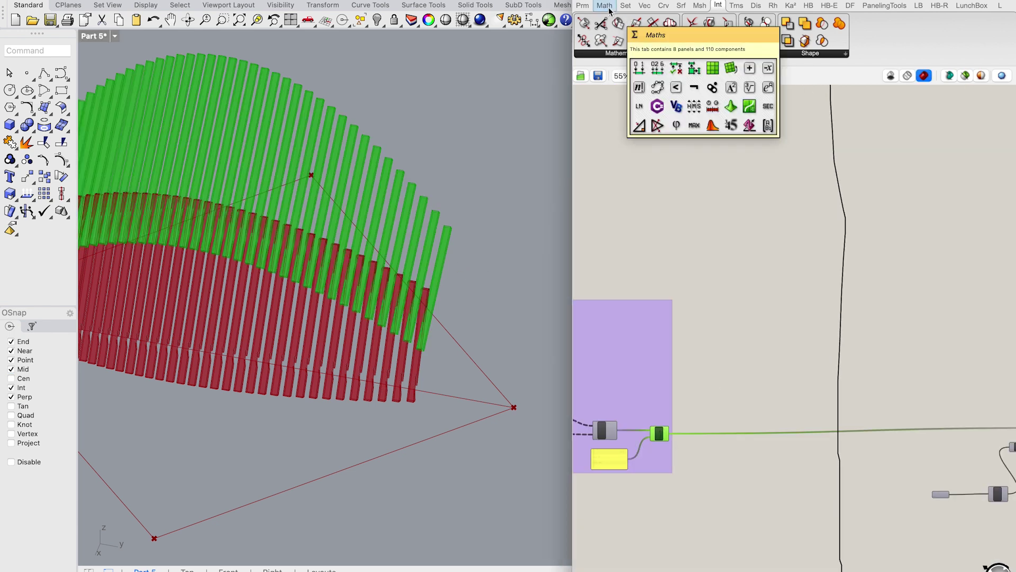
click(625, 6)
click(613, 54)
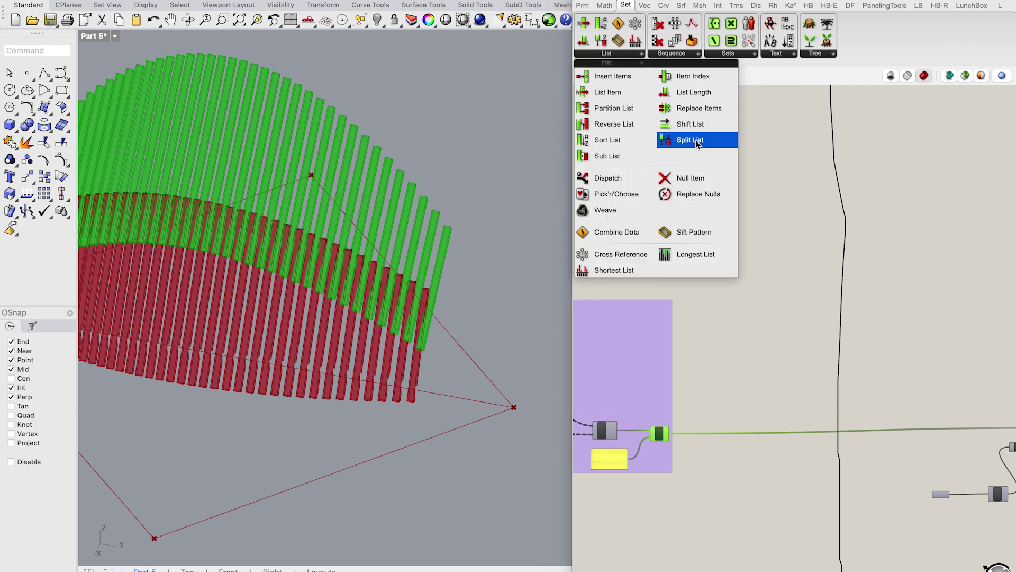
click(688, 139)
click(733, 399)
scroll(736, 402, up, 3)
right_drag(735, 402, 803, 331)
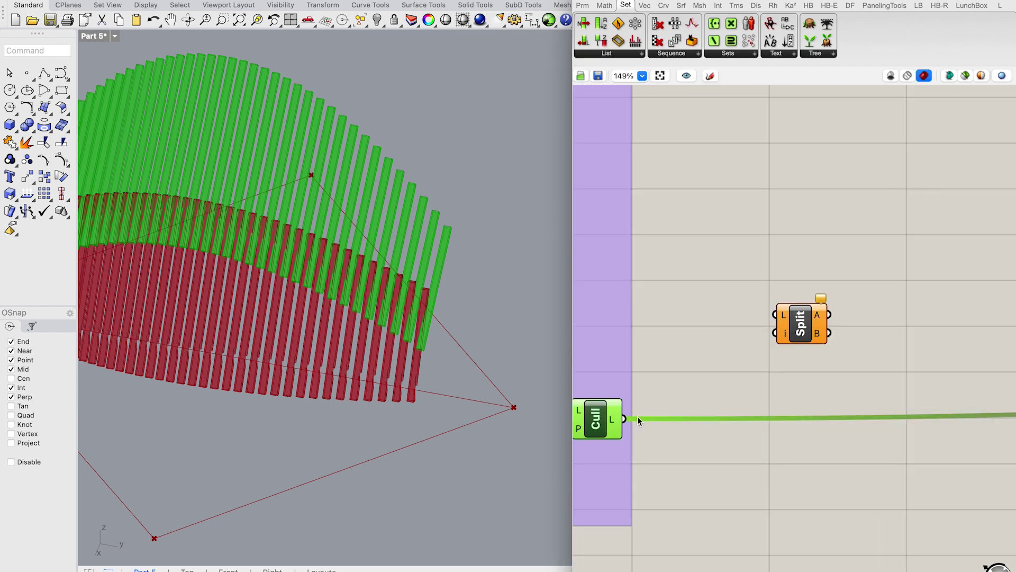
drag(624, 421, 777, 315)
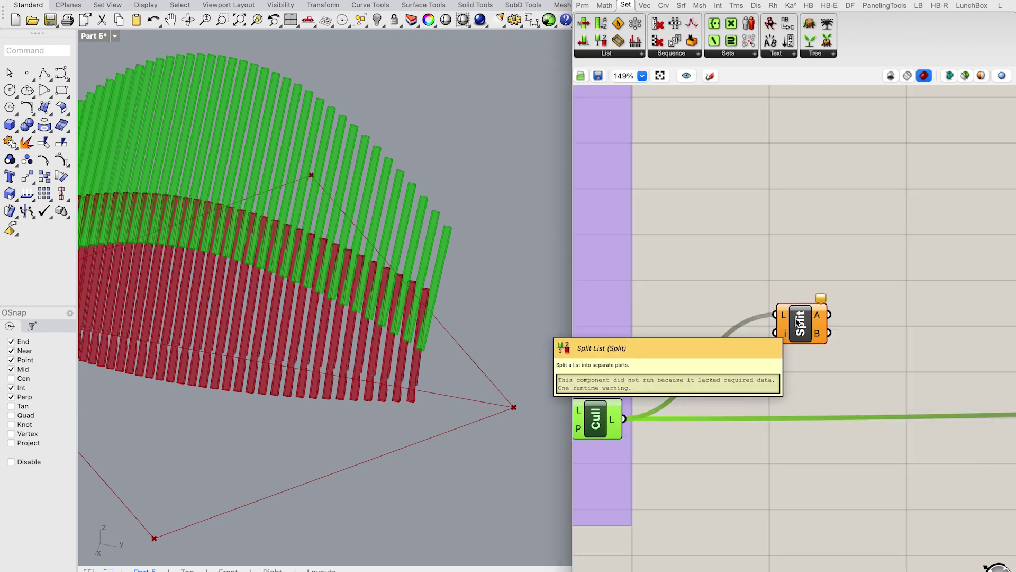
click(768, 385)
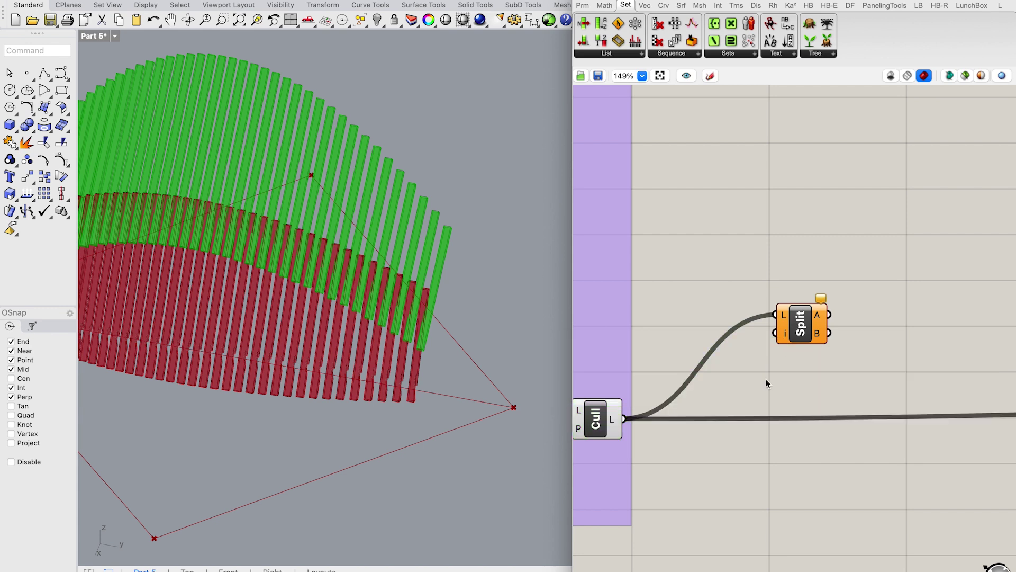
right_drag(736, 332, 754, 380)
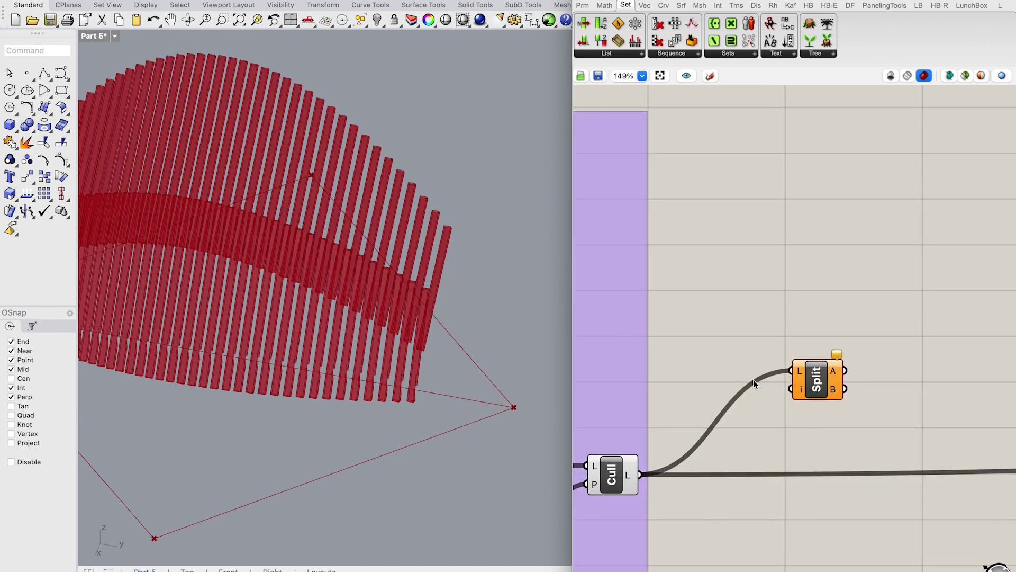
- Measure the Cull output with a List Length component and feed it into input A of a new Subtraction component
click(601, 54)
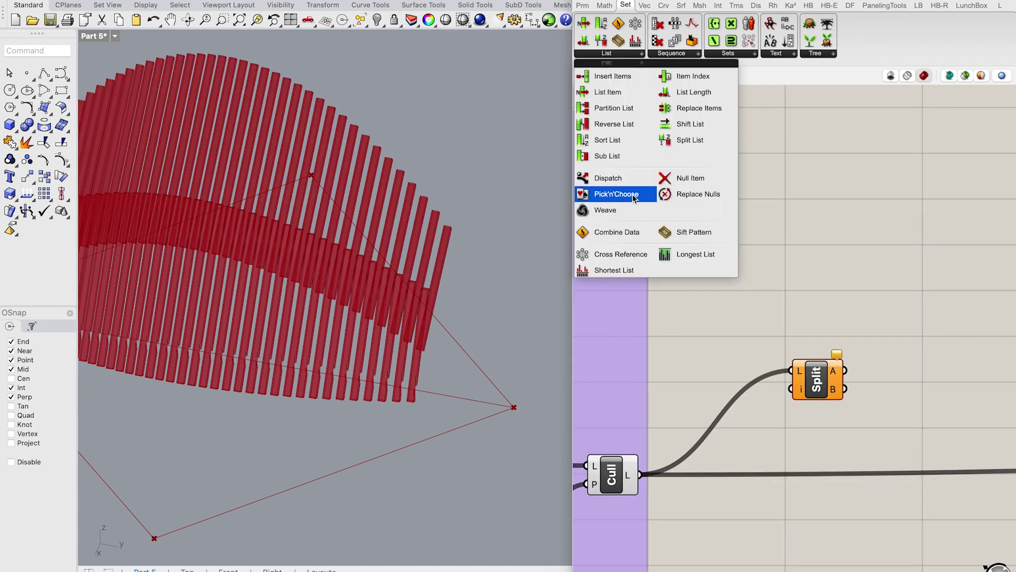
drag(682, 93, 696, 517)
click(607, 6)
click(662, 42)
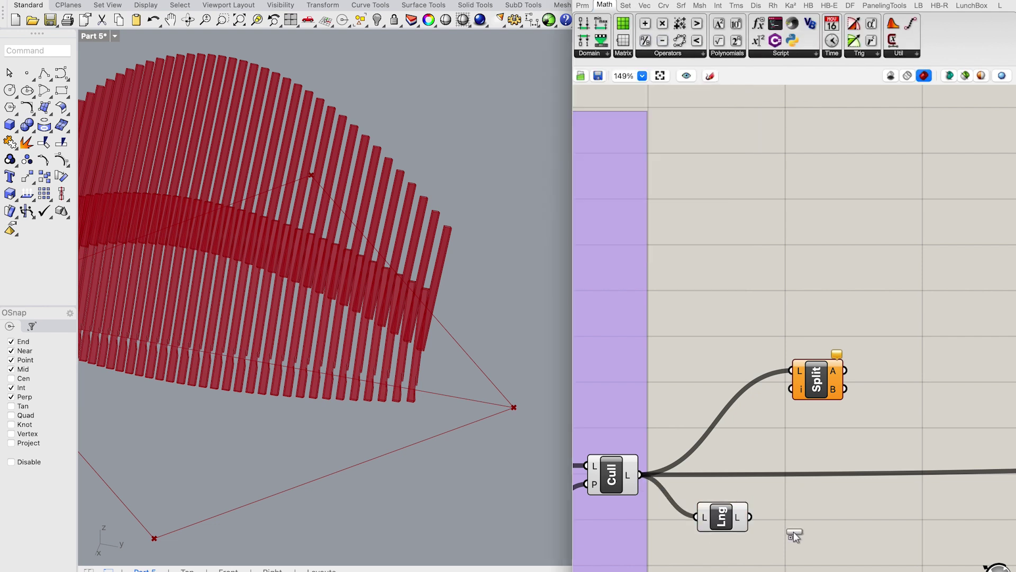
click(795, 533)
- Supply 1 from a panel as the Subtraction's B input and connect the result to the Split List index
click(582, 6)
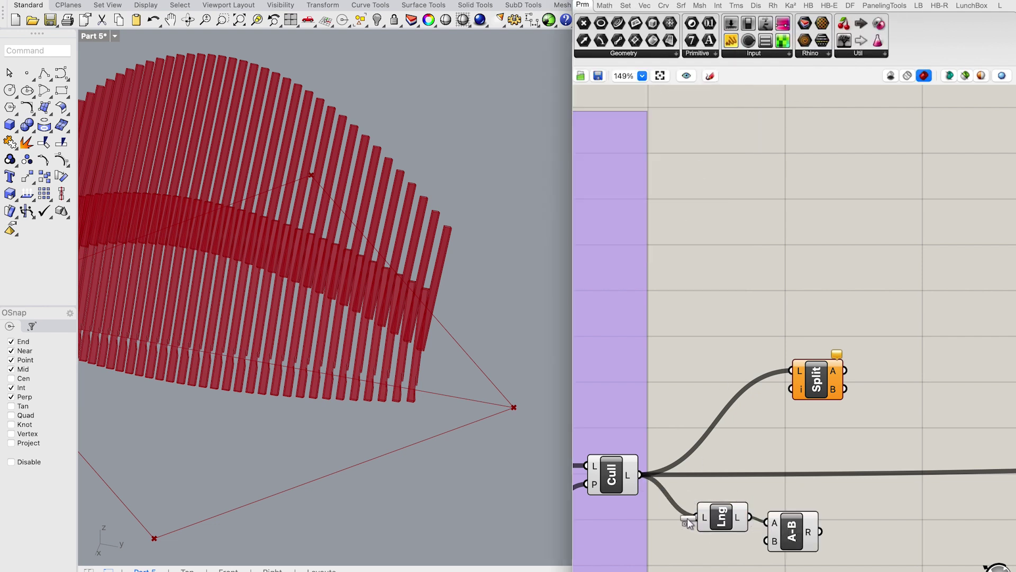
click(703, 562)
double_click(713, 563)
text(1)
click(835, 545)
drag(699, 564, 681, 481)
drag(755, 527, 777, 277)
- Collect the Split List's A output in a Brep parameter and feed it into a new Cap Holes component
click(653, 41)
click(884, 263)
drag(860, 263, 831, 259)
click(883, 265)
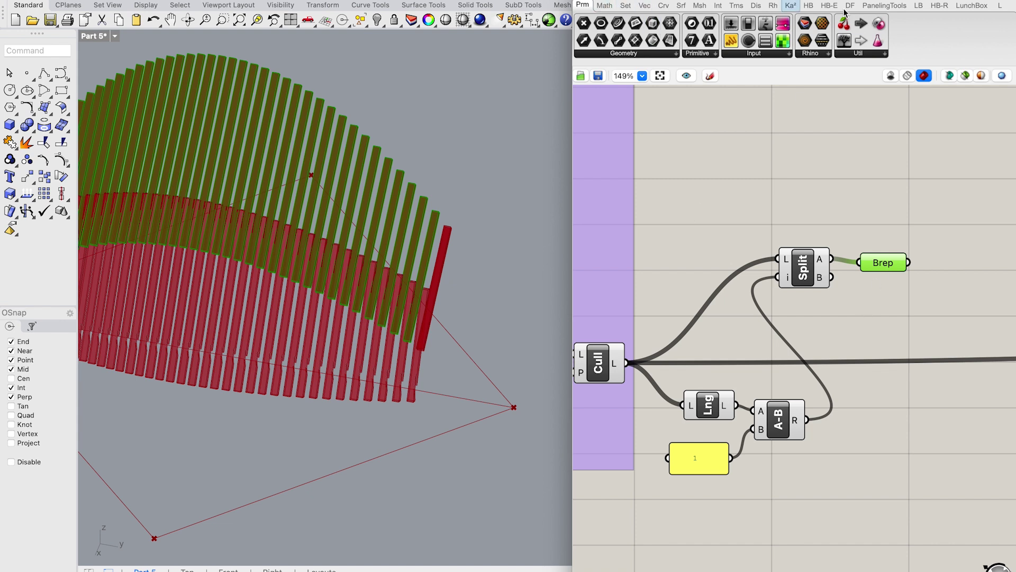
click(680, 8)
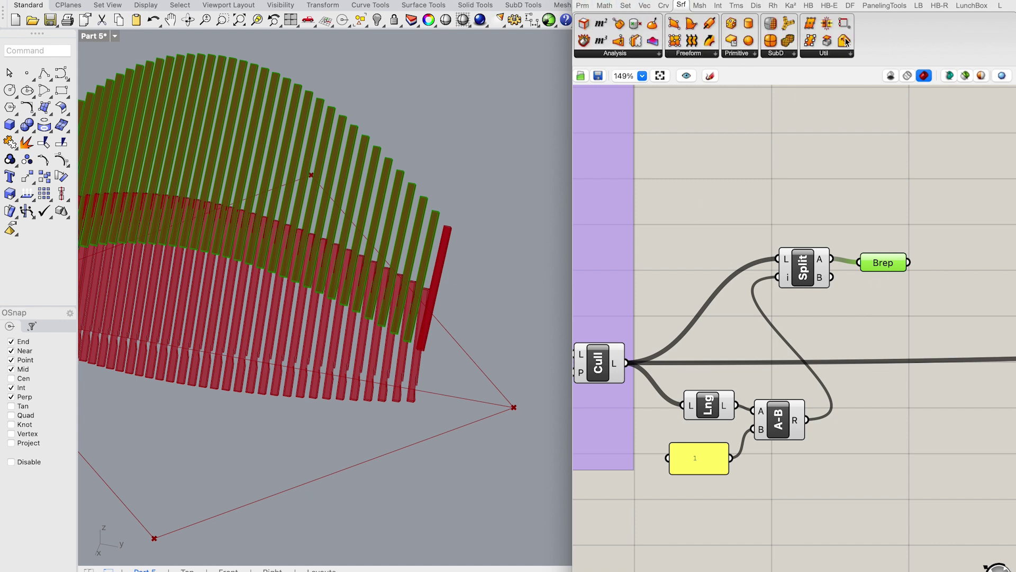
click(823, 55)
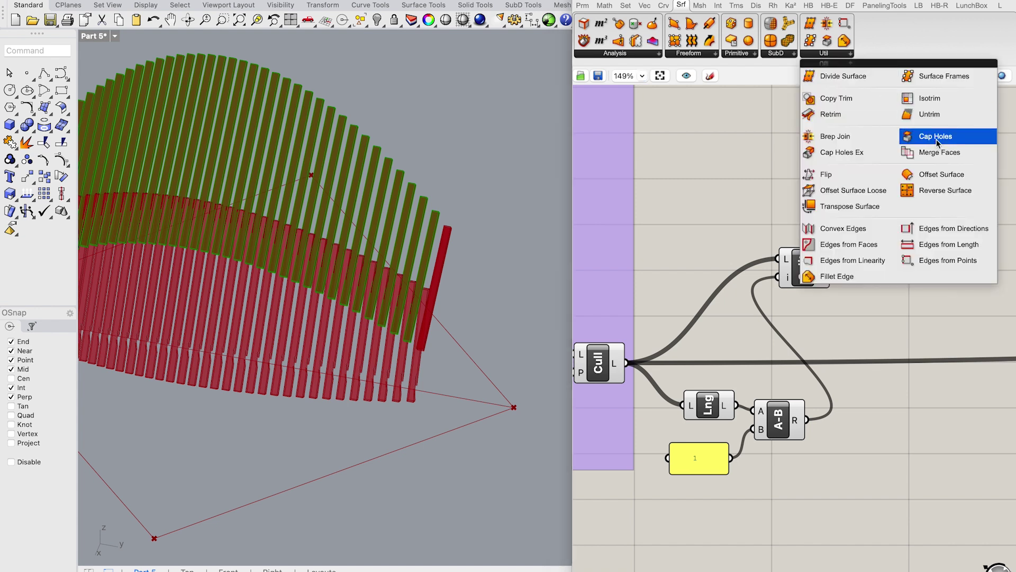
drag(932, 135, 955, 267)
click(968, 259)
right_drag(934, 316, 919, 336)
- Turn off the preview of the Split List, Cull Pattern and Brep components, keeping only the capped slats shown
click(792, 286)
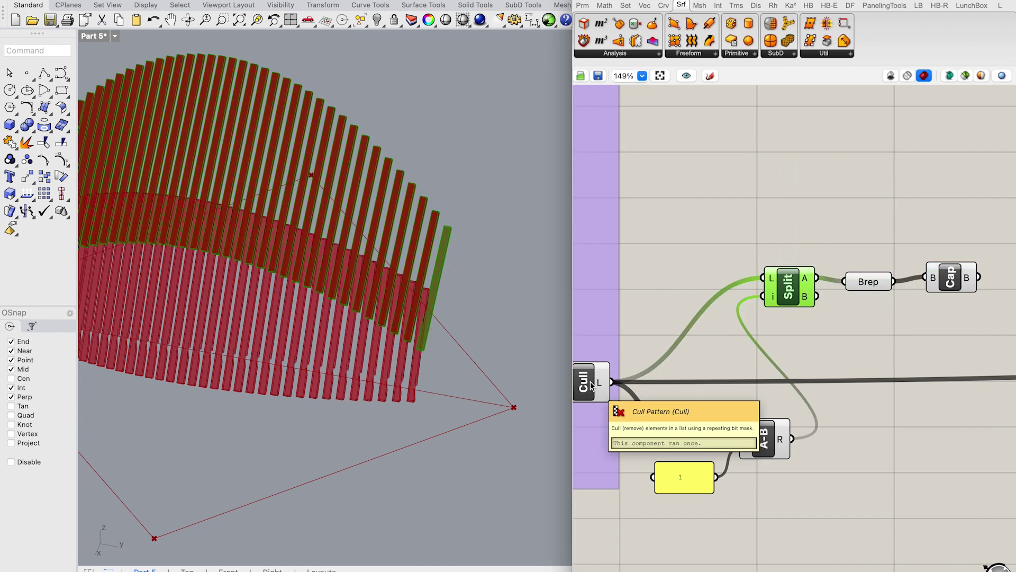
shift+click(591, 381)
right_click(590, 382)
click(650, 405)
click(951, 279)
right_click(793, 300)
click(835, 318)
click(869, 281)
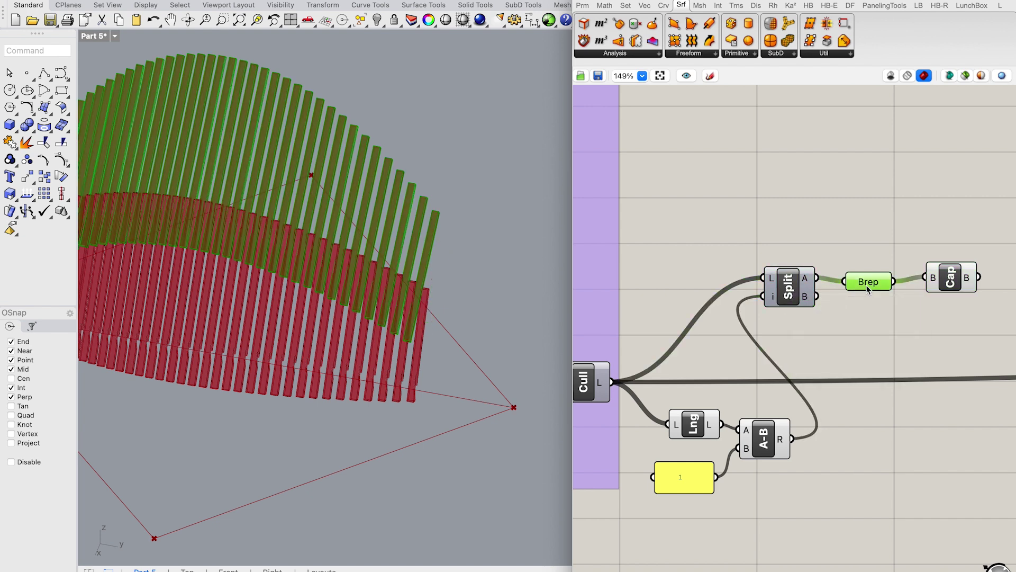
right_click(868, 282)
click(762, 312)
scroll(789, 386, down, 4)
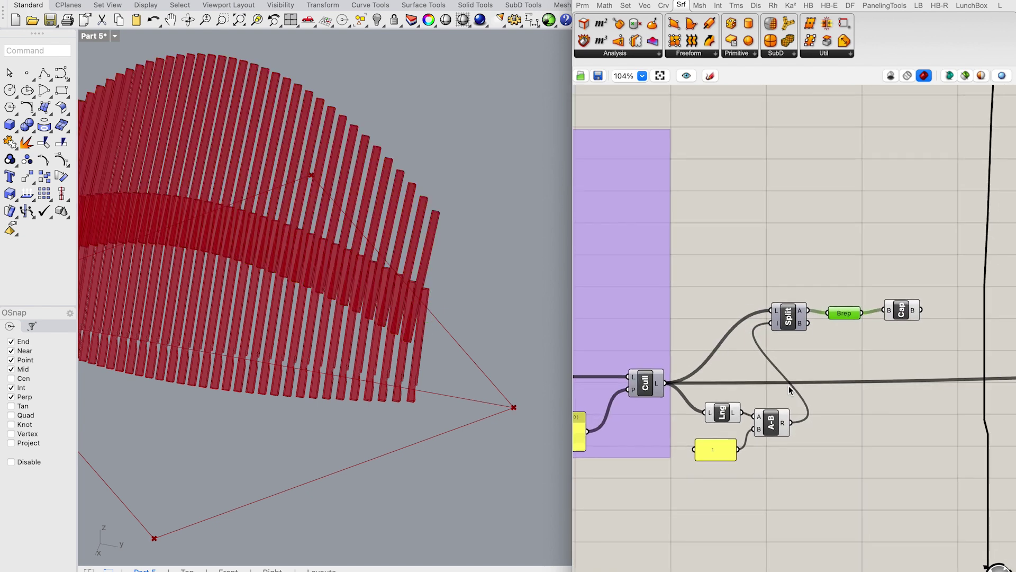
- Move the new Cap Holes component up to just below the Row 2 Solid Difference component
drag(900, 324, 811, 248)
scroll(796, 387, up, 5)
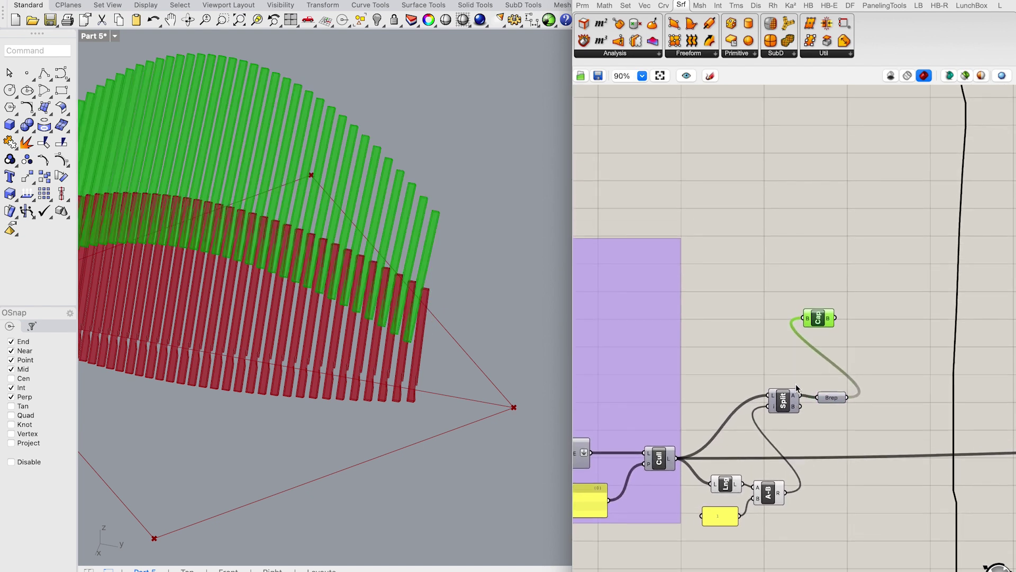
drag(812, 369, 808, 236)
scroll(807, 235, up, 5)
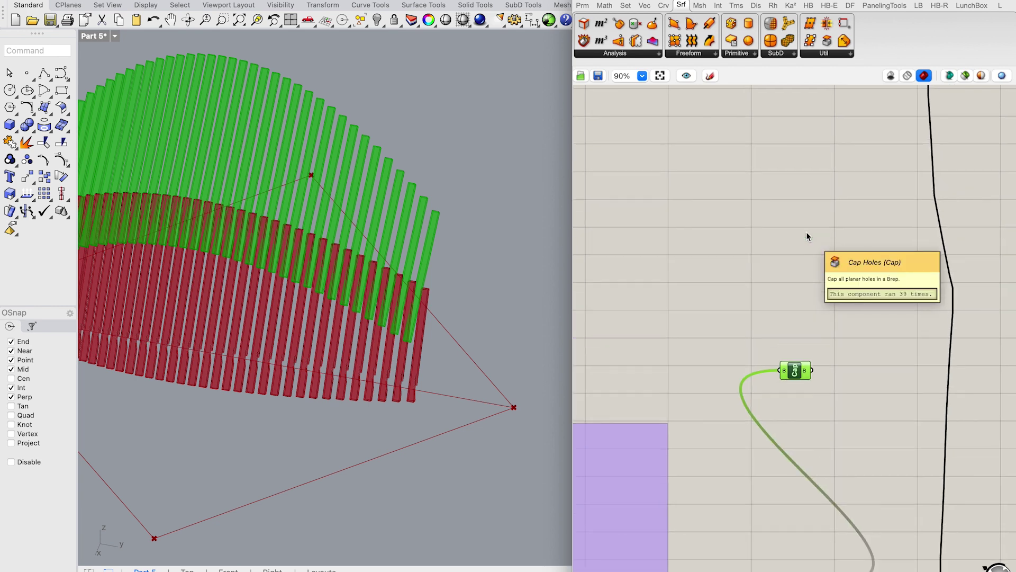
scroll(757, 135, down, 6)
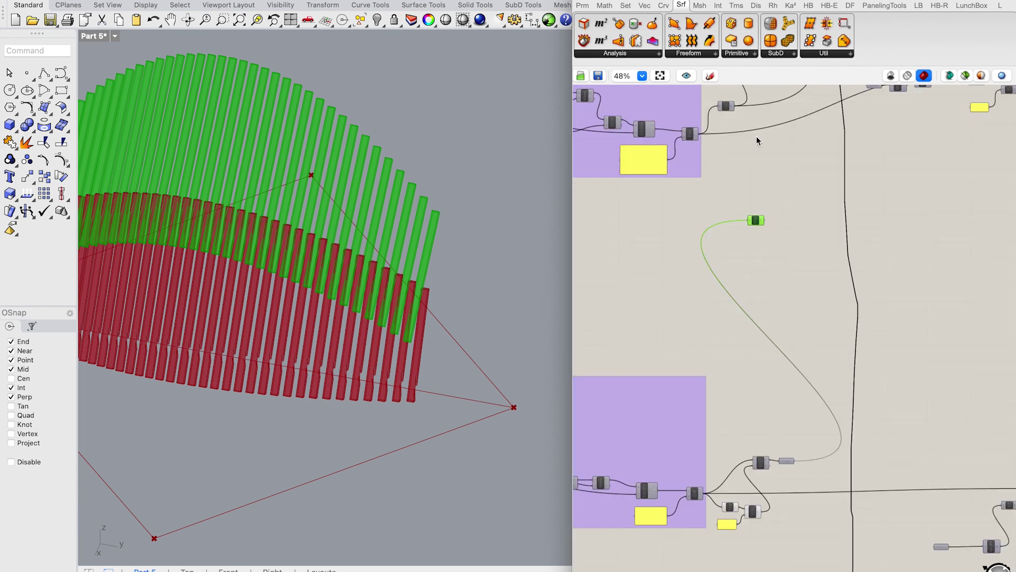
scroll(746, 237, up, 7)
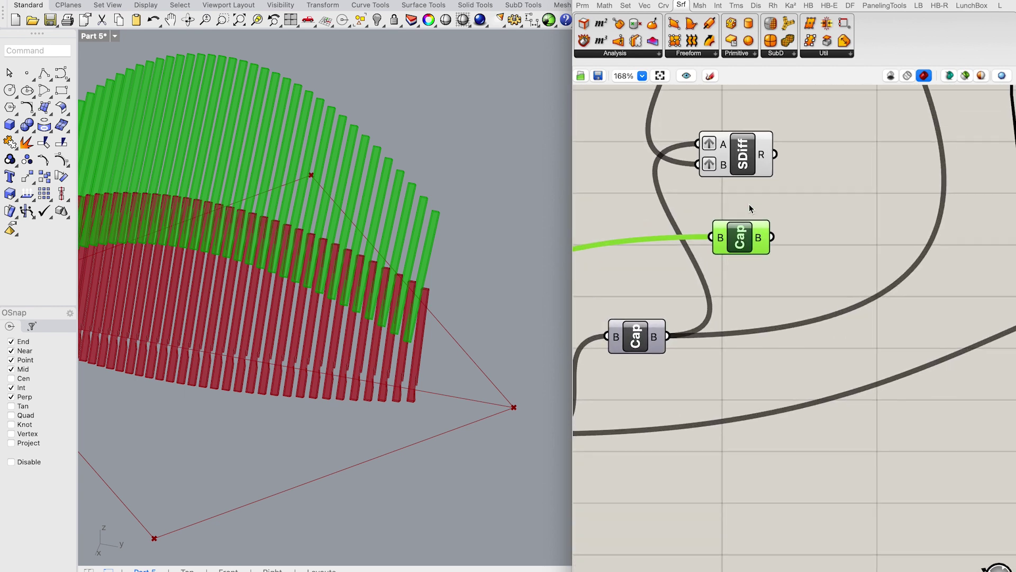
scroll(743, 49, up, 5)
- Attach one panel to the Row 2 Solid Difference output and another to the new Cap Holes output to compare their data trees
drag(743, 50, 858, 210)
drag(757, 188, 772, 207)
drag(858, 258, 835, 245)
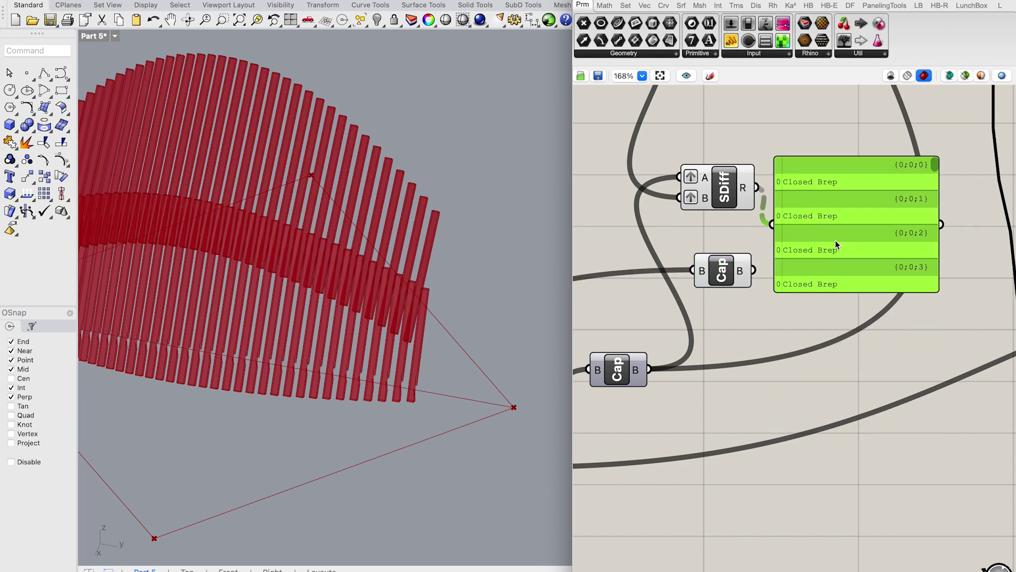
click(771, 304)
drag(766, 41, 829, 385)
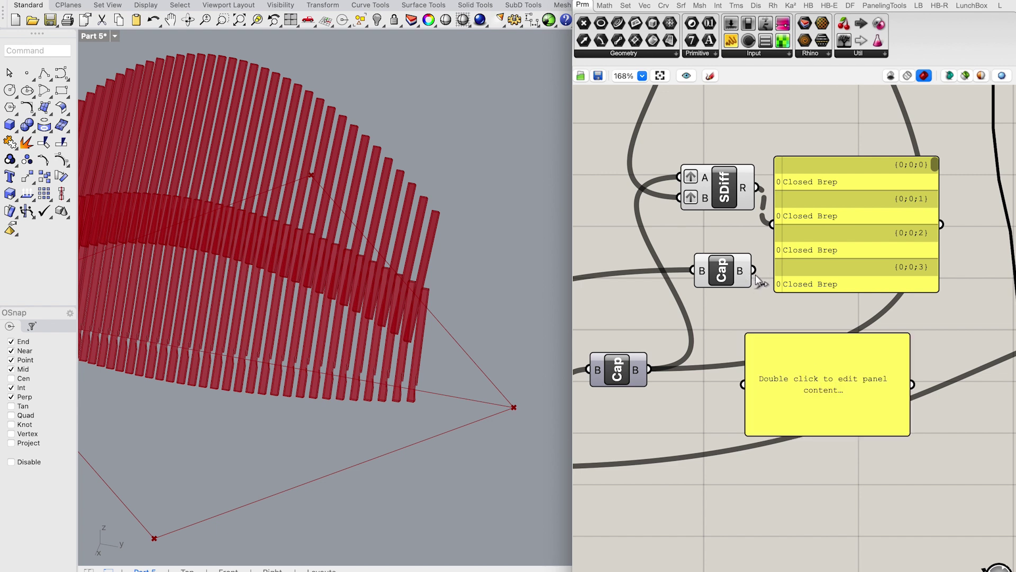
drag(754, 270, 743, 384)
drag(829, 342, 865, 333)
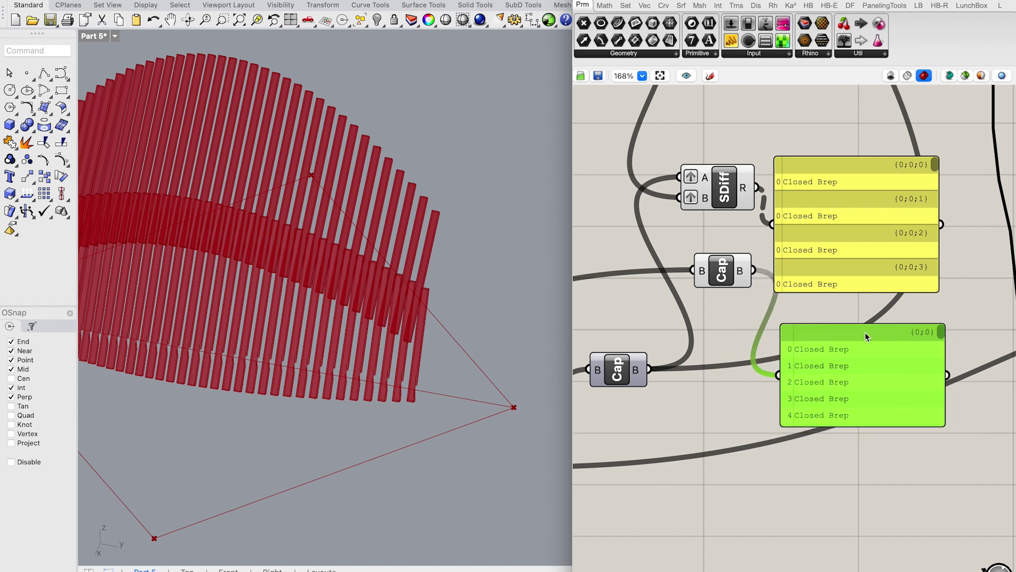
- Graft the new Cap Holes output and place its panel beside the Solid Difference panel, resized to match its height
right_click(740, 271)
click(774, 354)
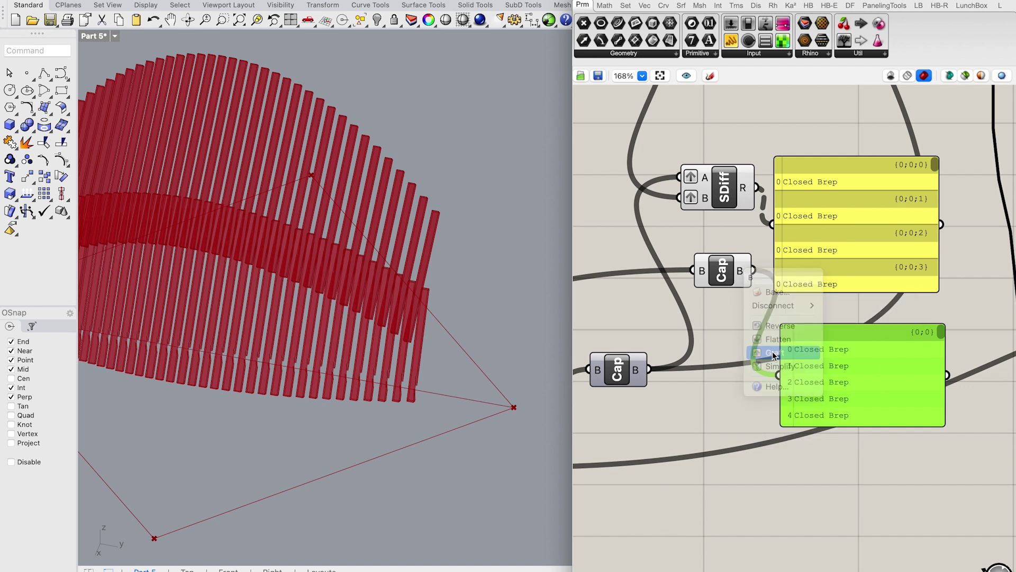
right_drag(853, 407, 745, 417)
drag(758, 364, 1000, 147)
drag(999, 147, 913, 174)
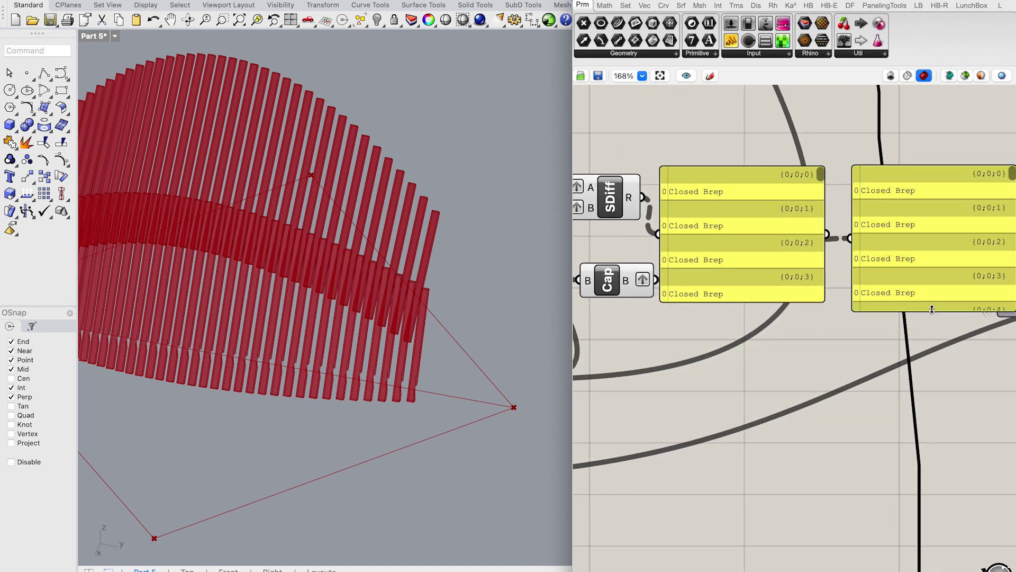
drag(932, 310, 934, 303)
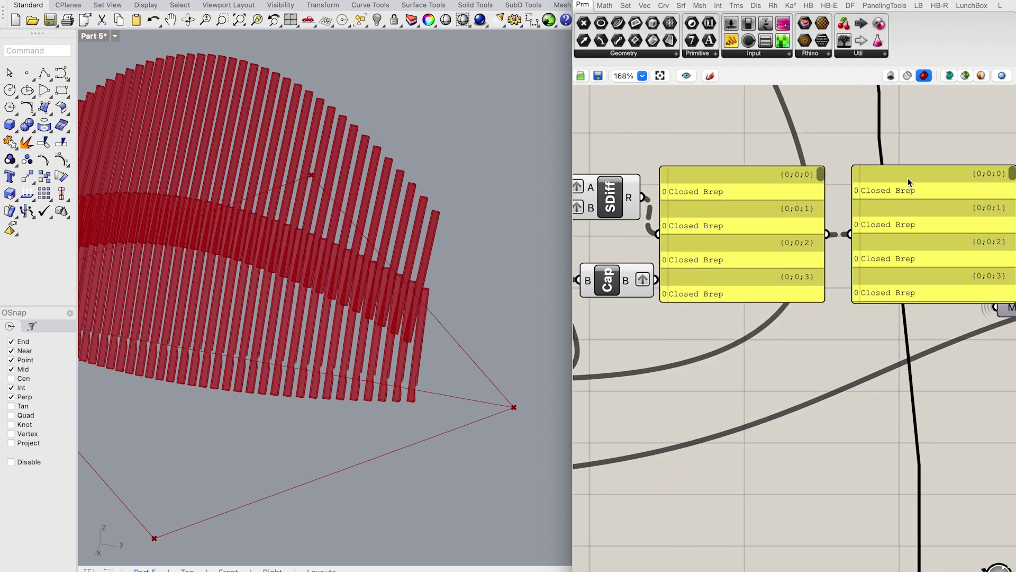
- Compare the branch paths of the two panels, then delete both panels
drag(908, 189, 800, 189)
drag(929, 208, 821, 208)
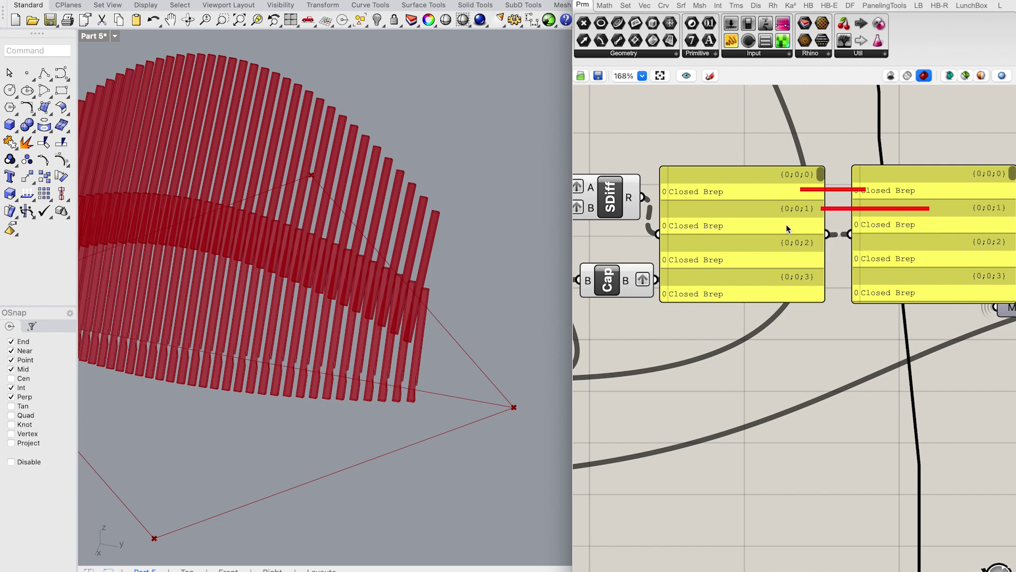
click(771, 243)
shift+click(933, 239)
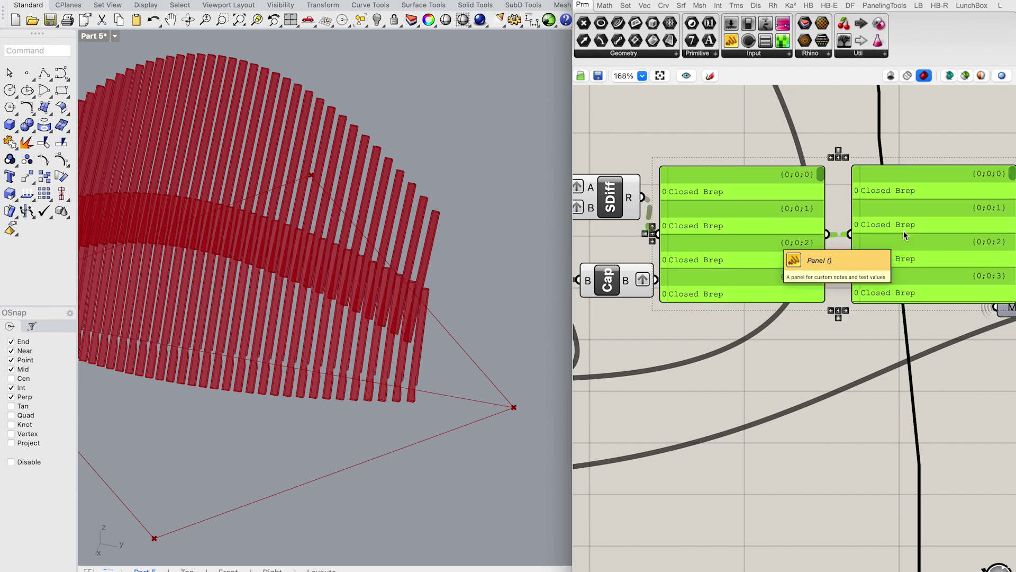
key(Delete)
- Add a Solid Difference component with the Row 2 Solid Difference result as A and the grafted Cap Holes output as B
click(719, 5)
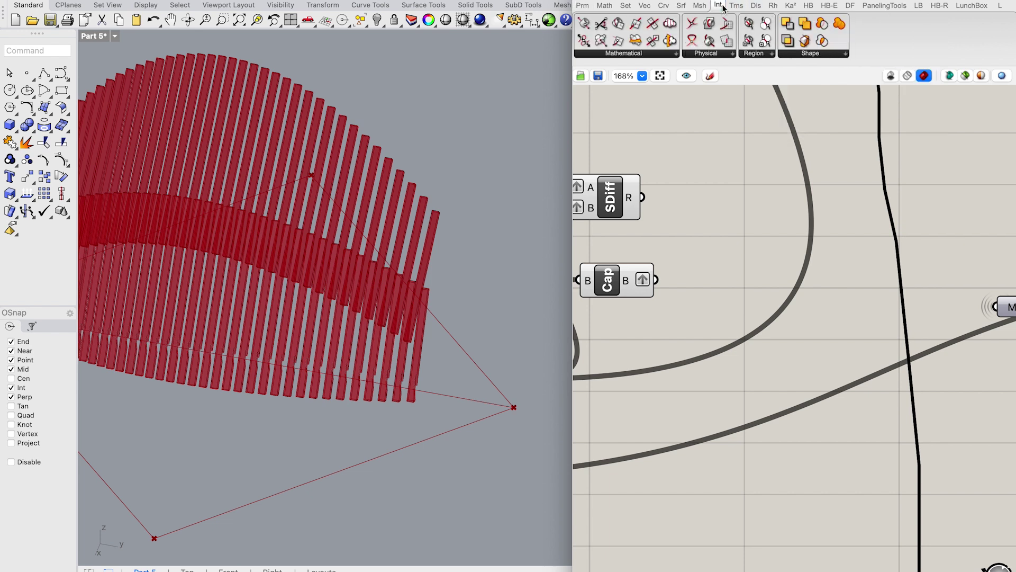
drag(787, 25, 738, 207)
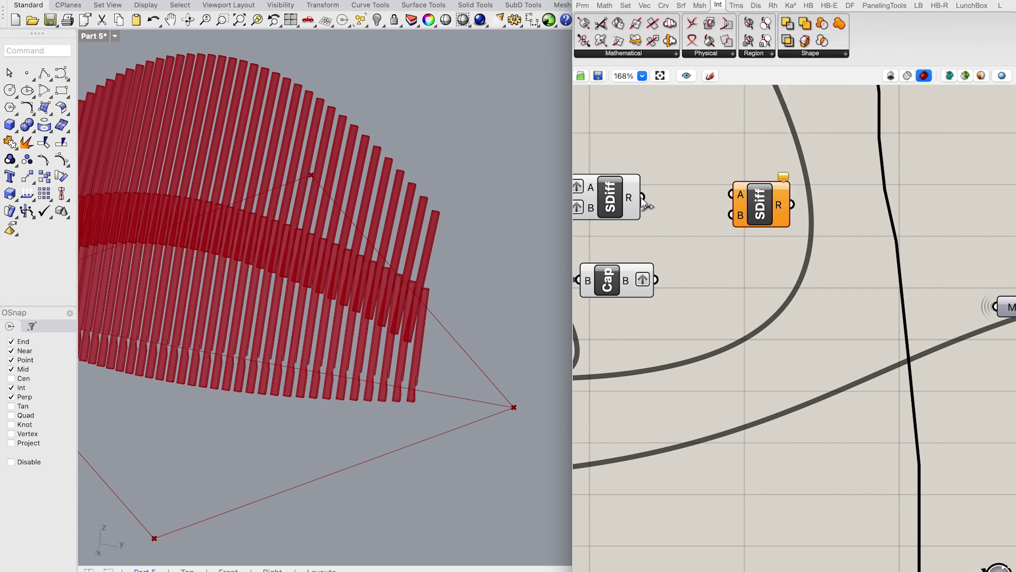
click(611, 191)
drag(642, 197, 731, 194)
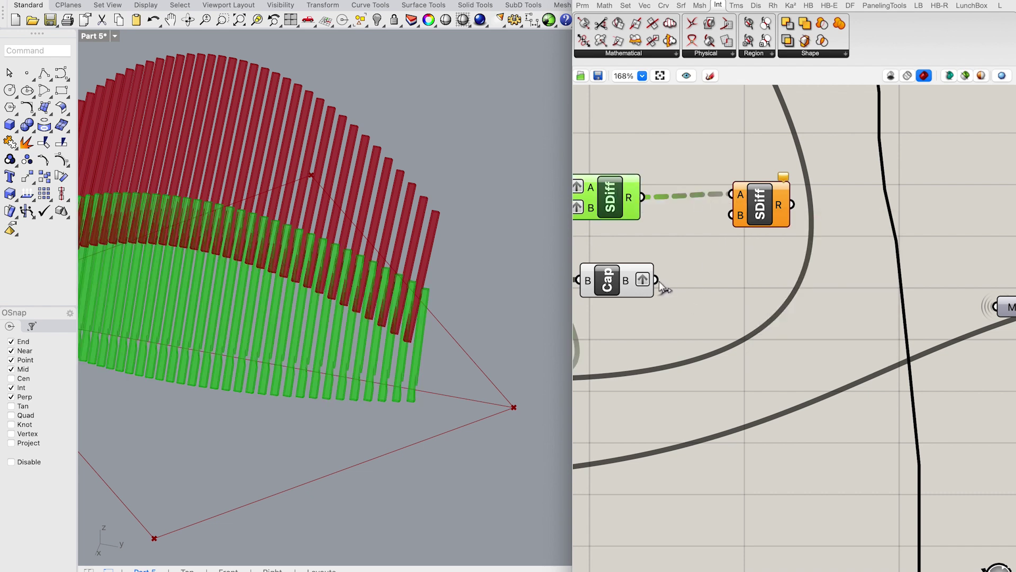
drag(679, 267, 731, 215)
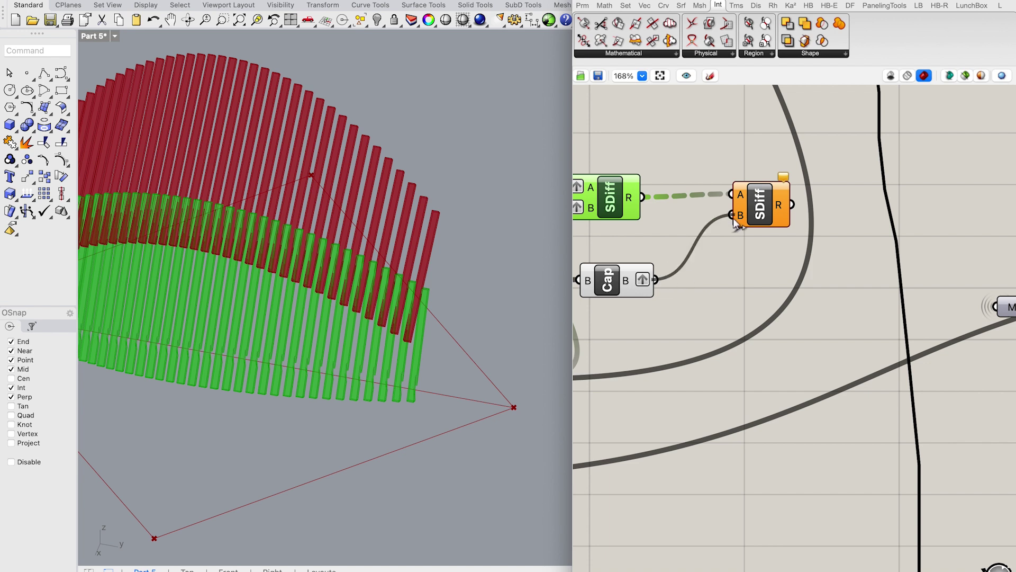
- Turn off the preview of the first Row 2 Solid Difference and the new Cap Holes component
click(756, 203)
click(617, 195)
shift+click(623, 285)
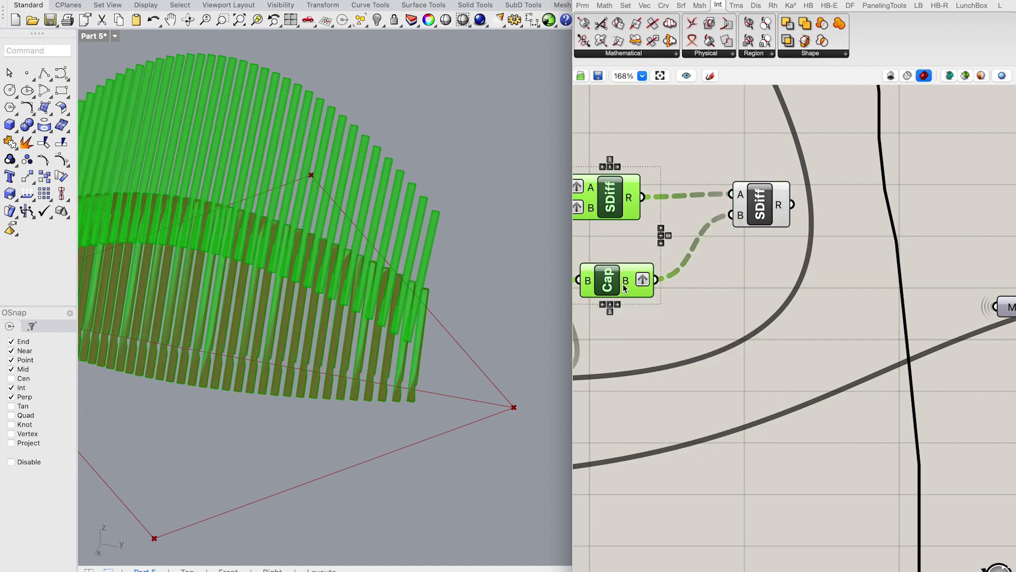
right_click(665, 330)
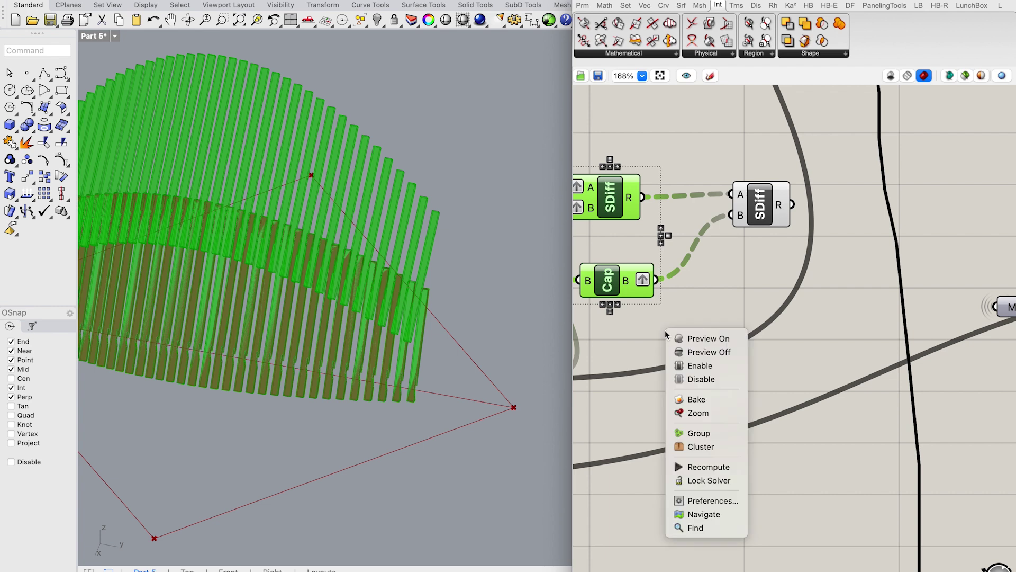
click(710, 352)
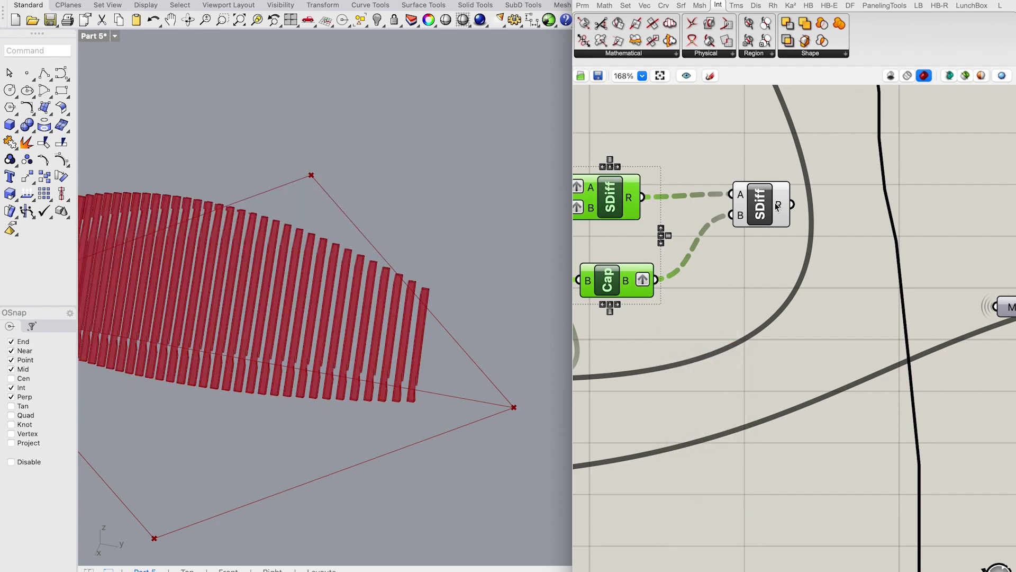
- Select the new Solid Difference and examine the notches along both ends of the Row 2 slats
click(777, 206)
right_drag(322, 335, 315, 289)
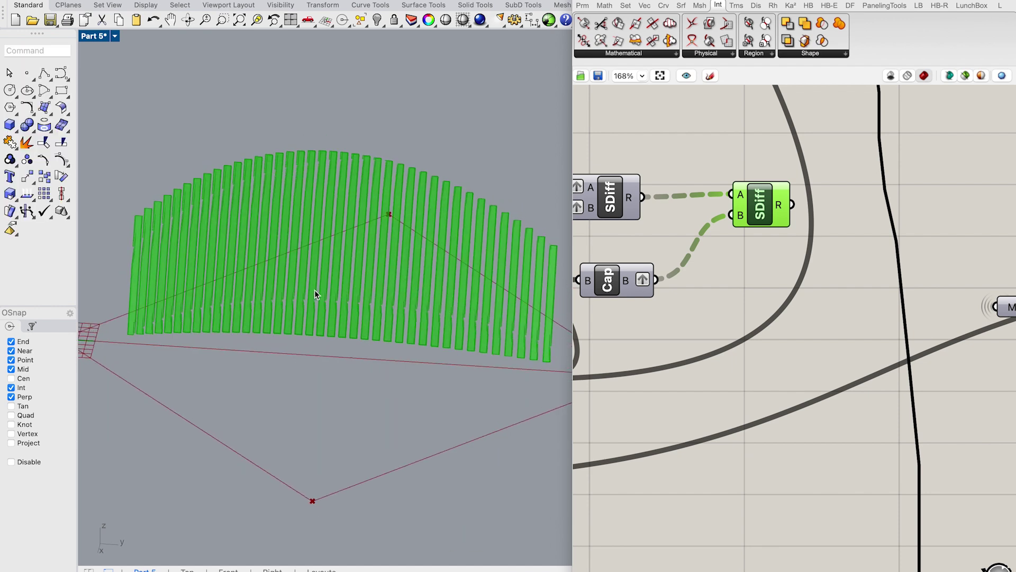
scroll(316, 289, up, 5)
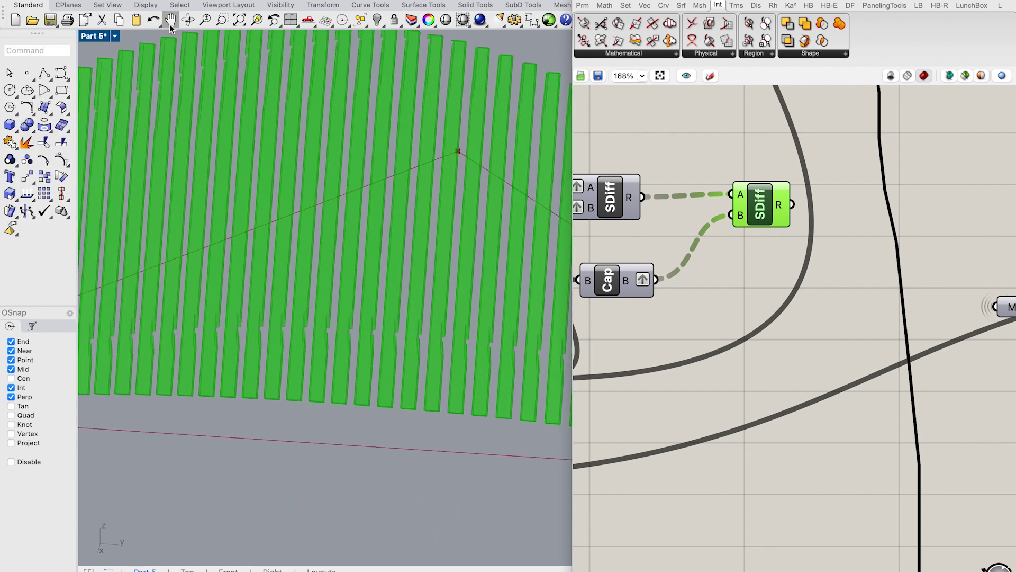
shift+right_drag(301, 120, 305, 163)
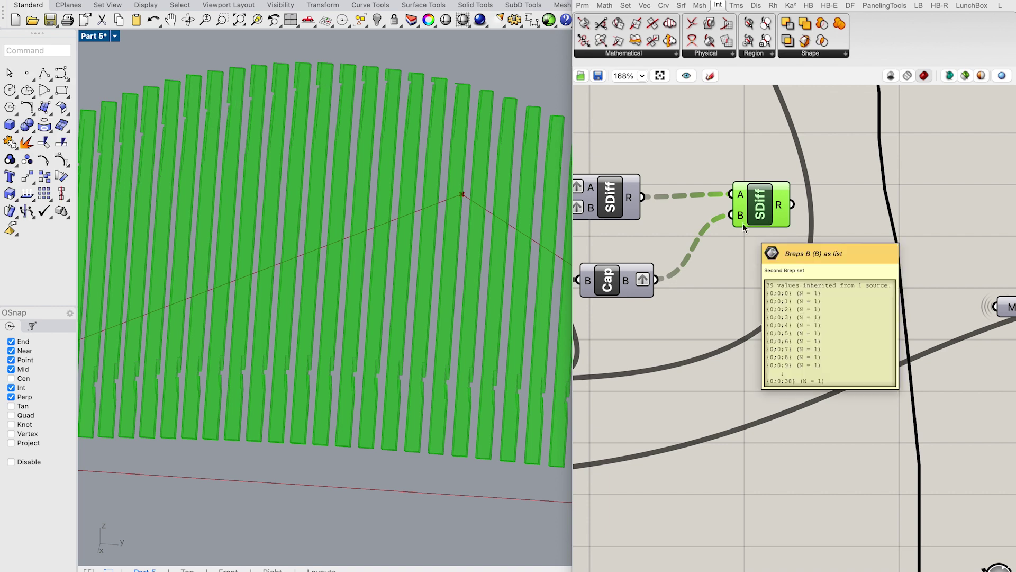
- Move the Row 2 label above the new Solid Difference component and group the two together
scroll(751, 272, down, 5)
scroll(747, 298, down, 1)
drag(754, 164, 763, 243)
drag(779, 279, 734, 236)
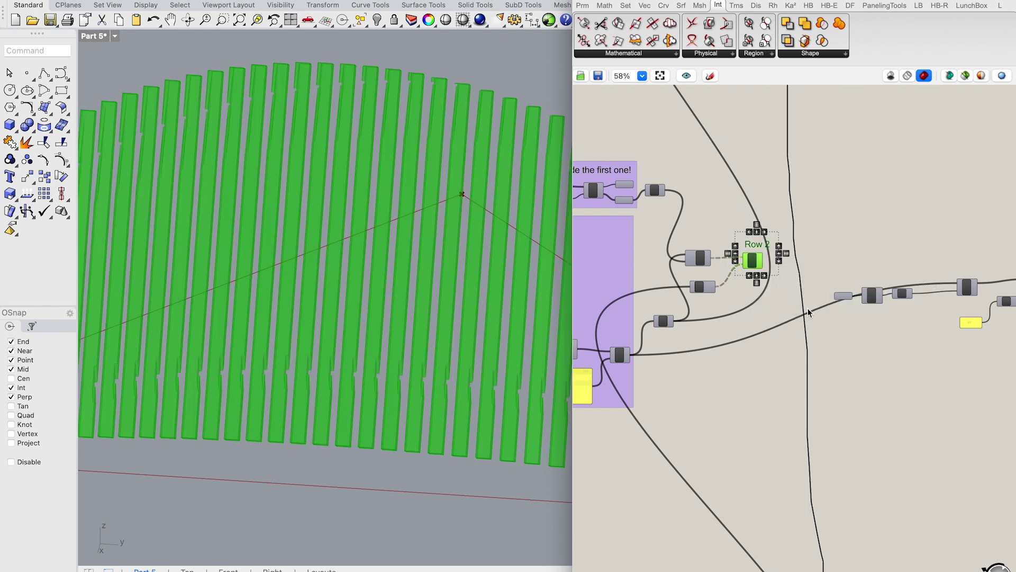
click(774, 351)
- Switch to Photoshop, toggle Layer 2 and Layer 3 to compare the slat notches, and return to Rhino
scroll(774, 352, down, 3)
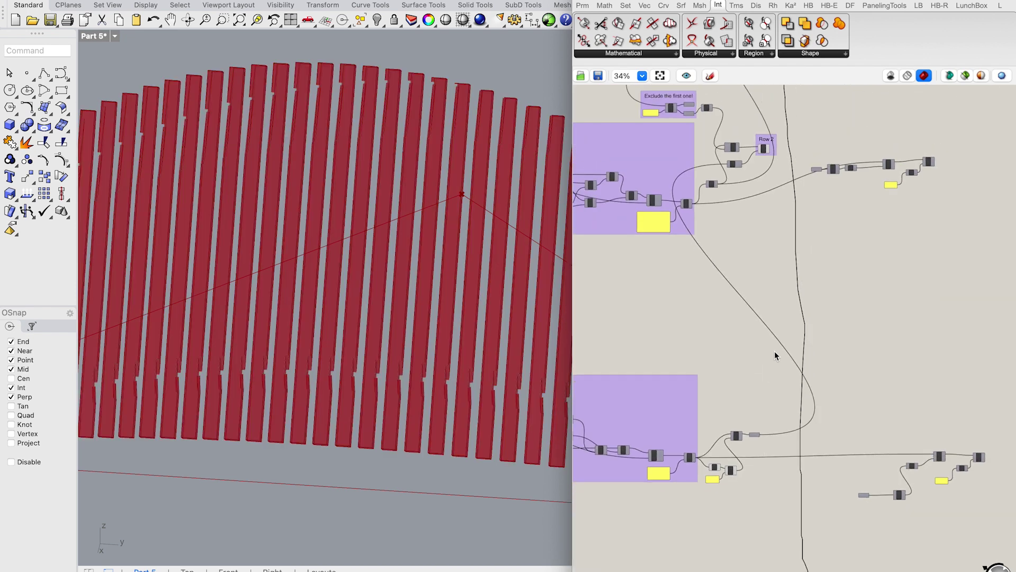
scroll(775, 355, down, 3)
scroll(774, 351, up, 5)
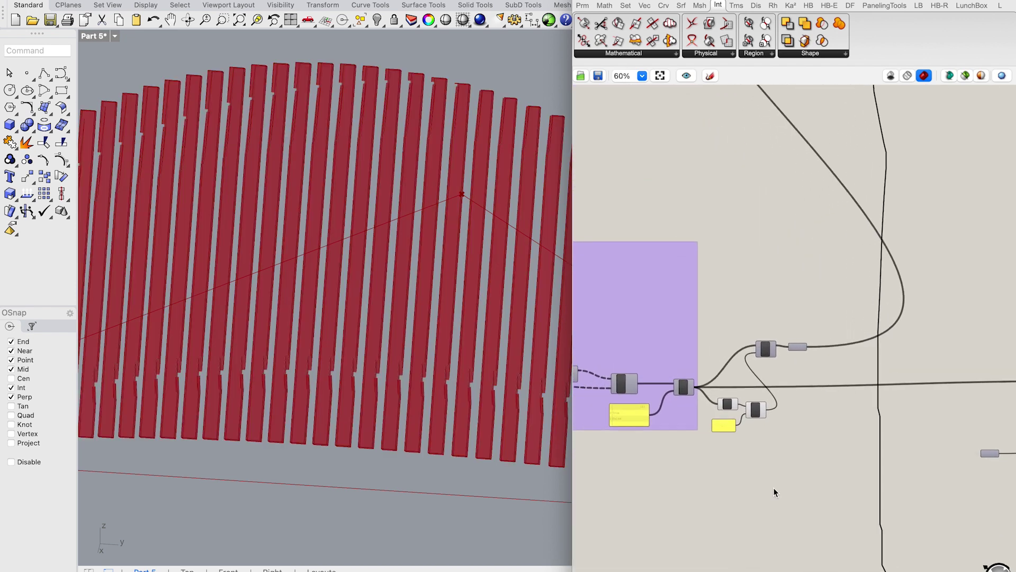
click(863, 570)
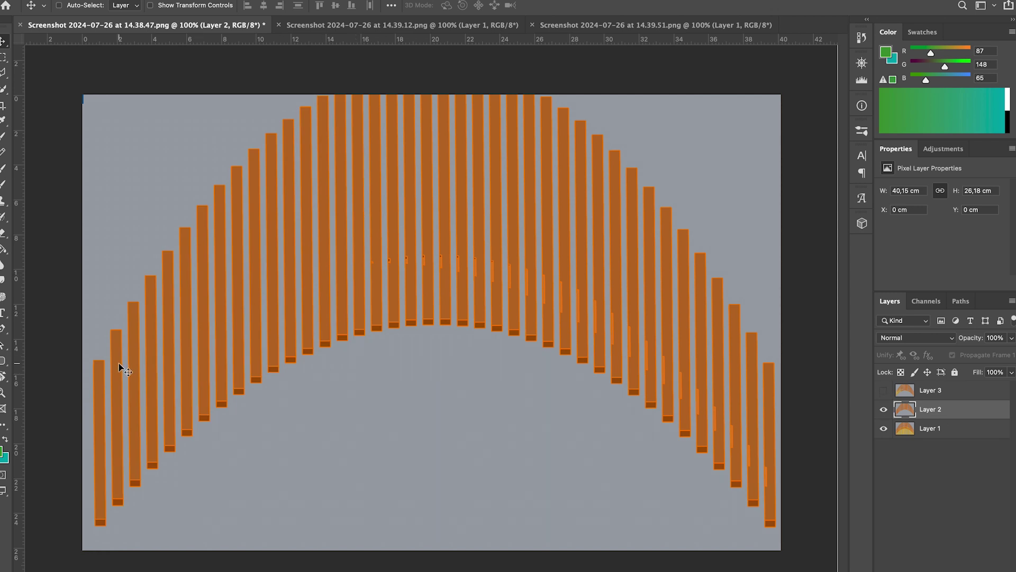
click(883, 390)
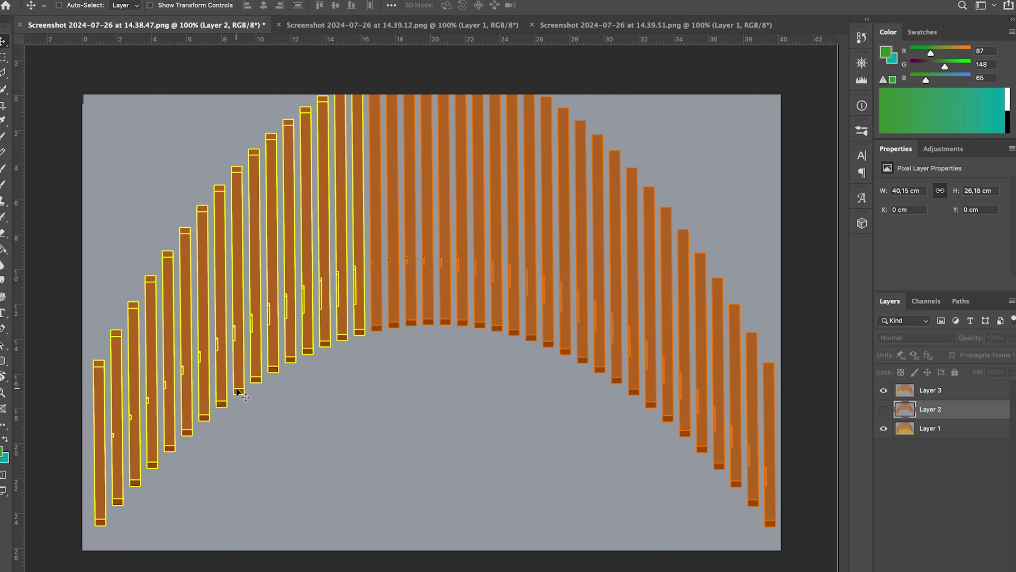
click(884, 390)
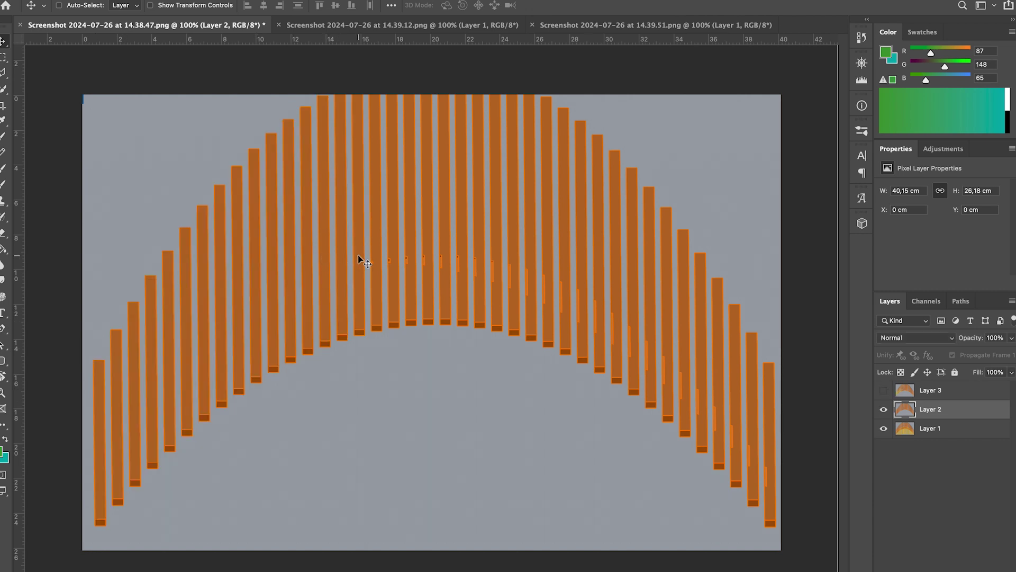
click(883, 390)
click(884, 409)
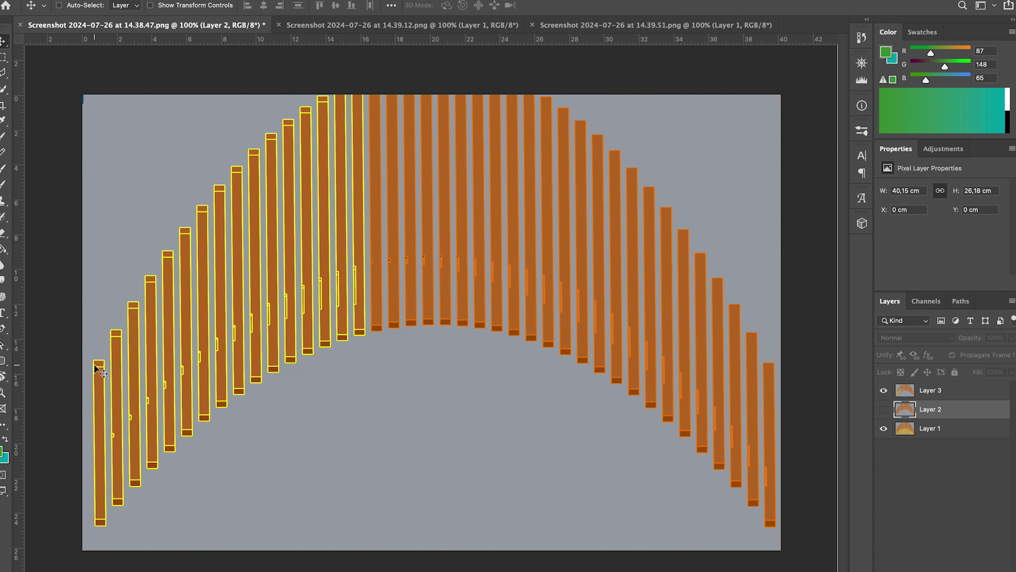
click(883, 412)
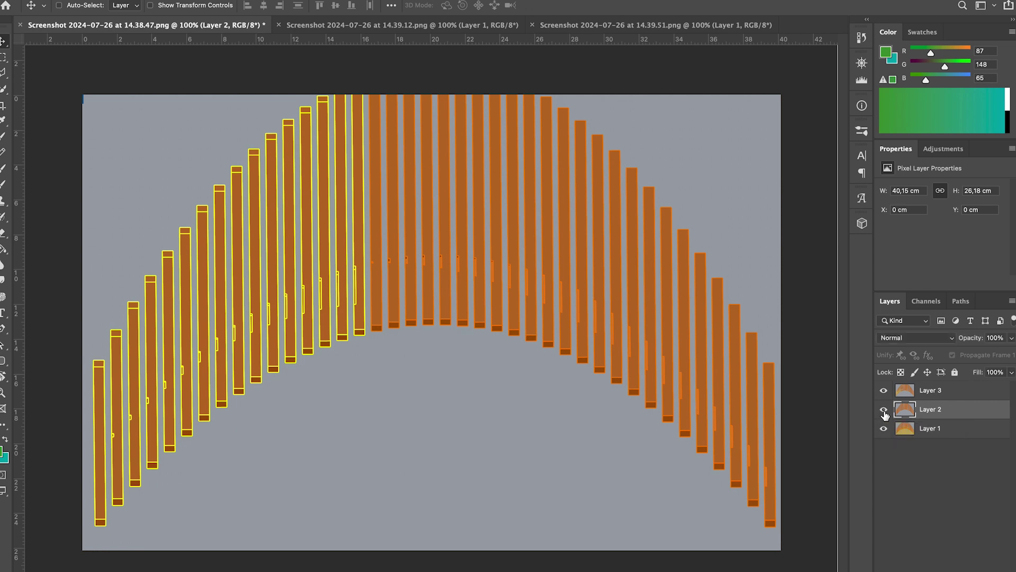
click(884, 411)
click(884, 391)
click(885, 391)
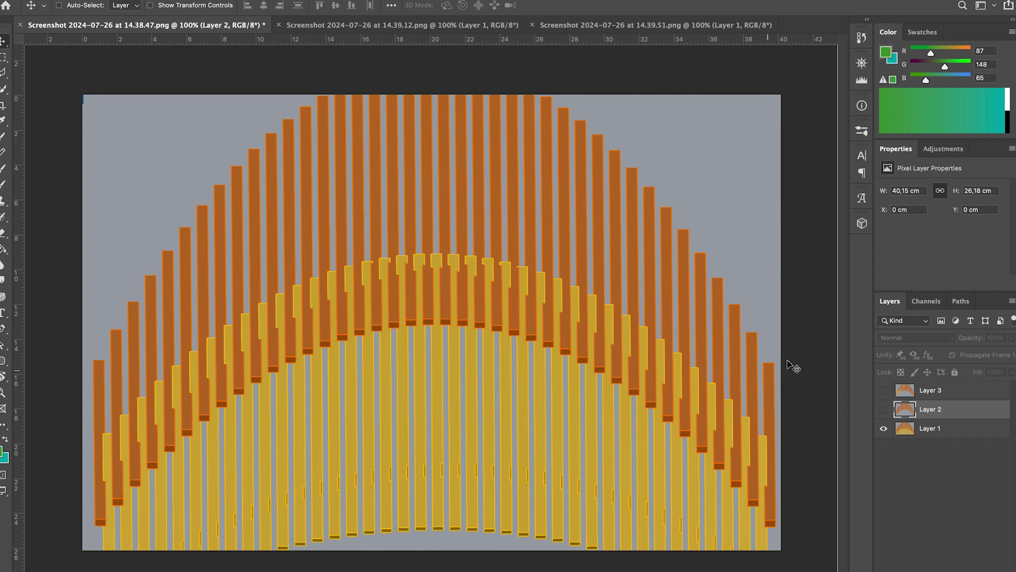
click(775, 570)
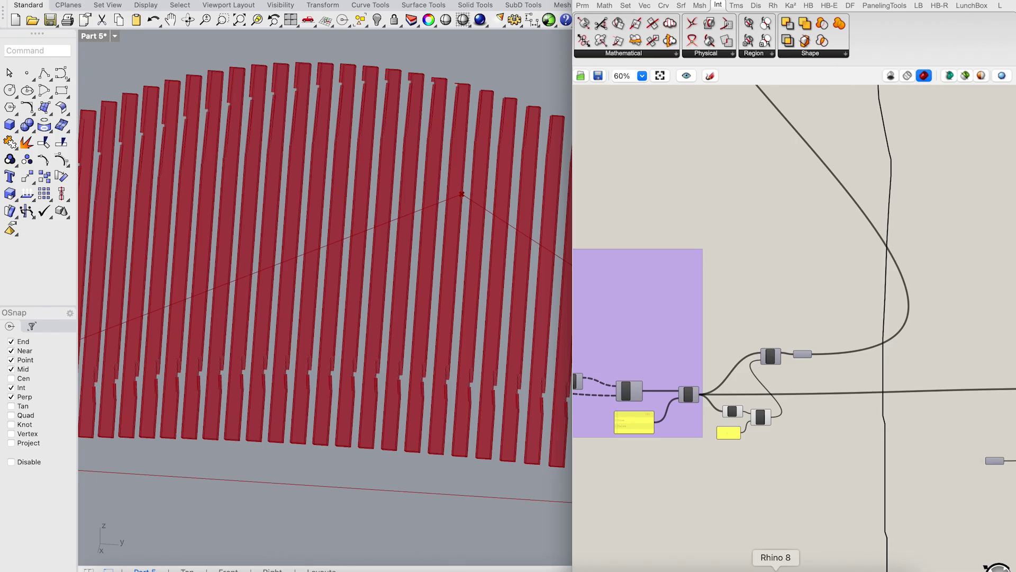
- Turn on the preview of the next row's Cull Pattern component and centre its slats in the Rhino viewport
scroll(765, 368, up, 2)
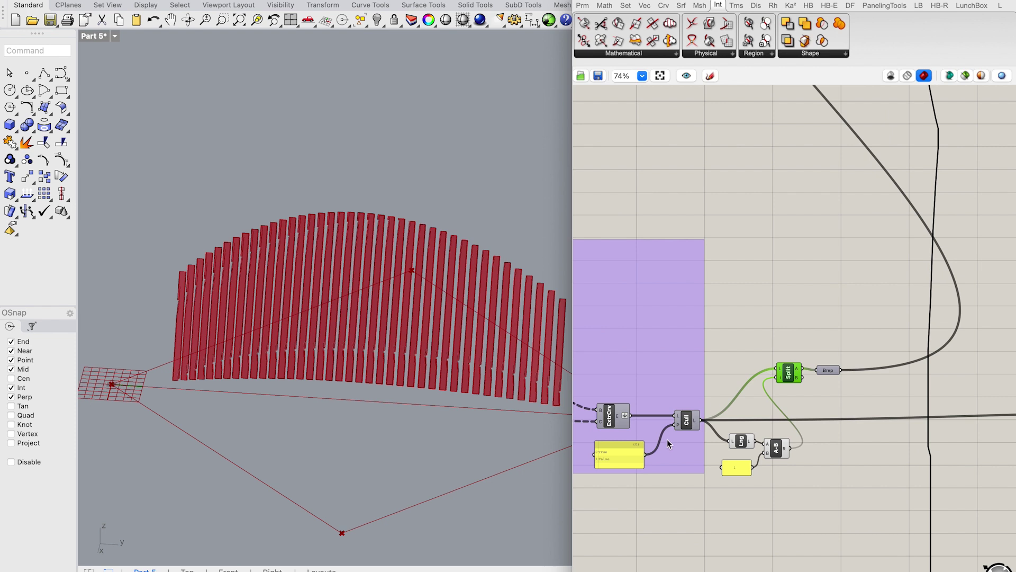
right_click(685, 424)
click(738, 453)
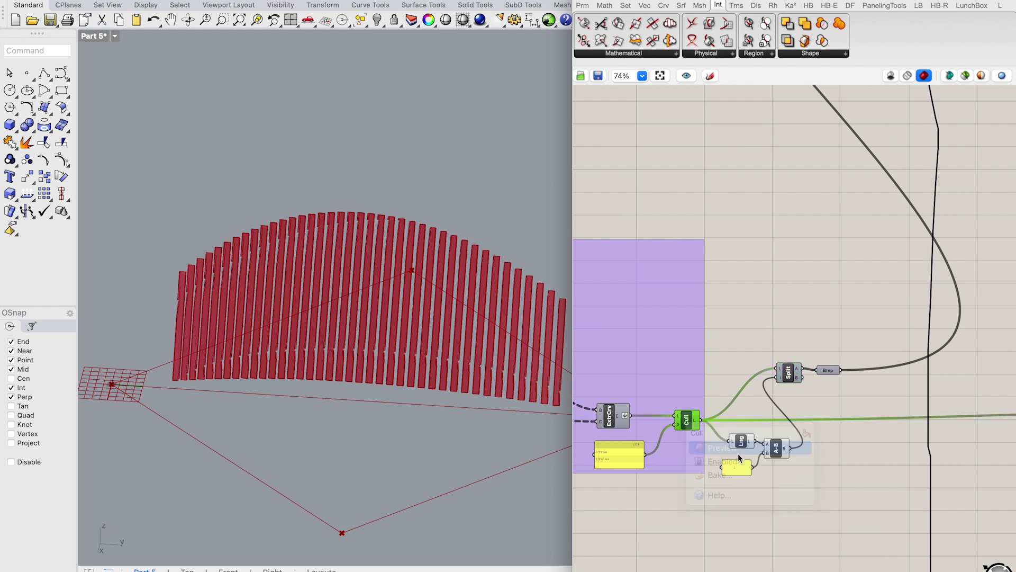
click(736, 339)
click(171, 20)
drag(350, 277, 318, 274)
drag(318, 274, 311, 270)
- Add a scribble reading "Exclude the last item!" above the Split List component
click(776, 448)
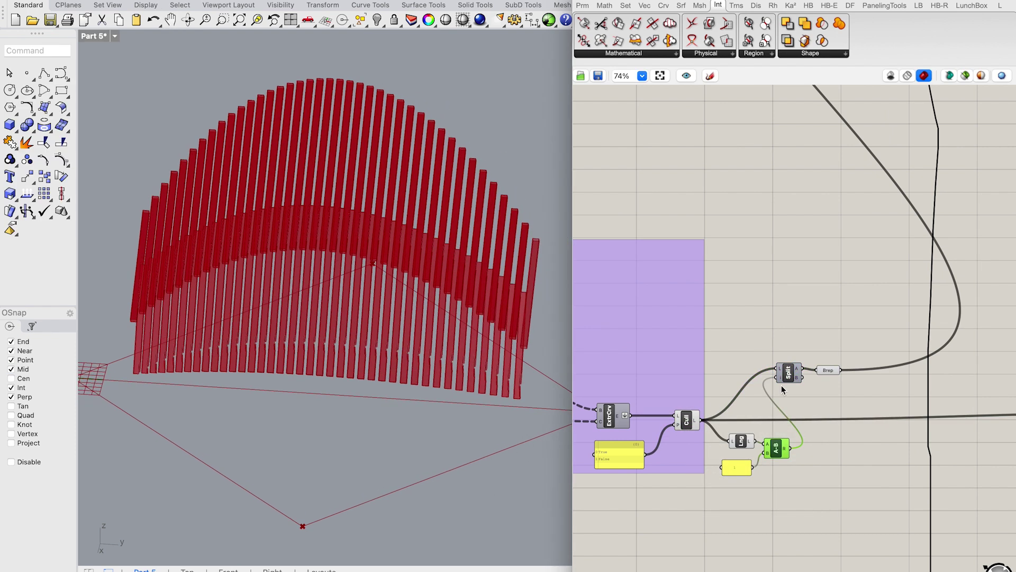
click(789, 377)
click(776, 488)
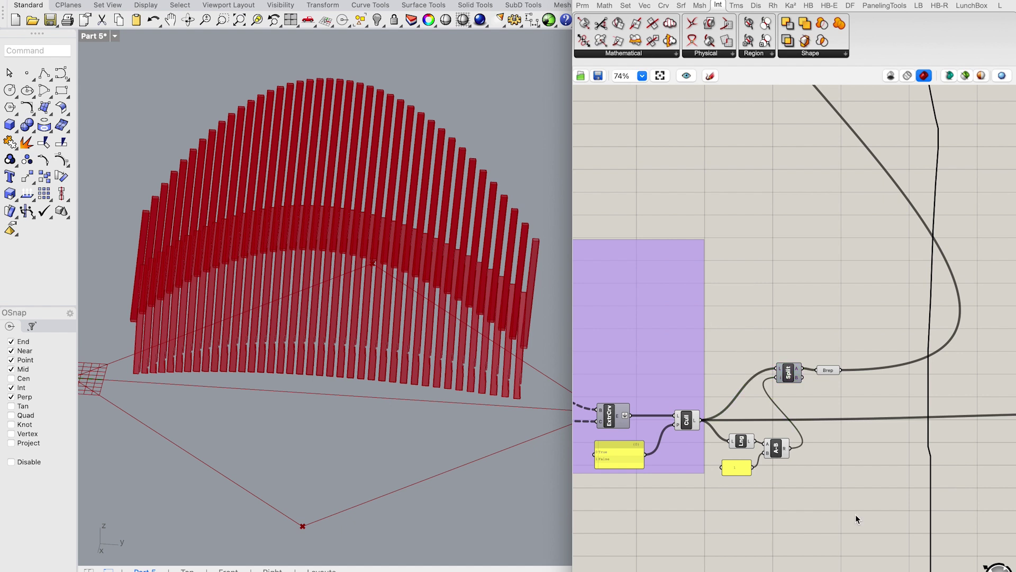
click(789, 373)
shift+click(776, 448)
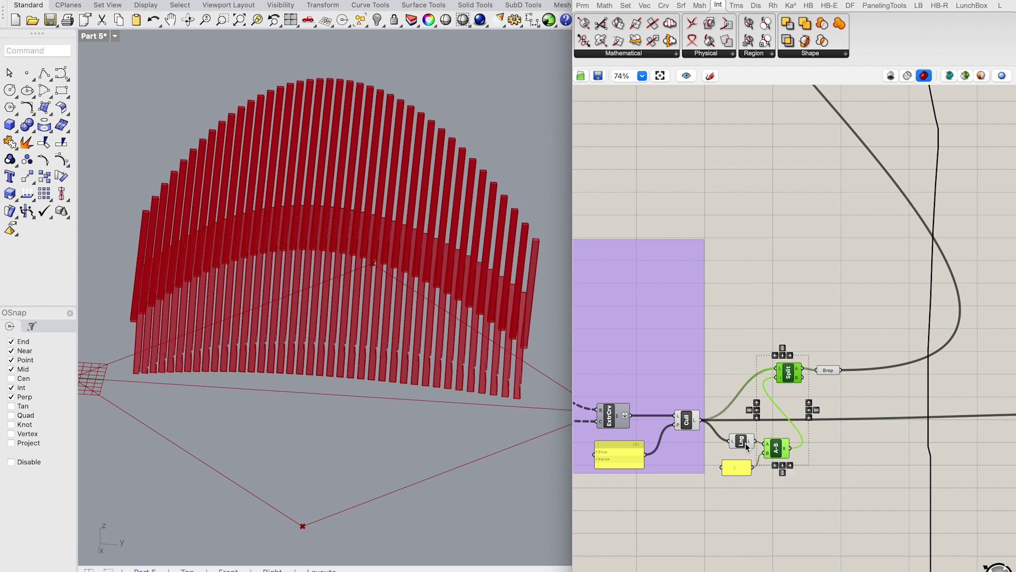
shift+click(743, 443)
shift+click(735, 467)
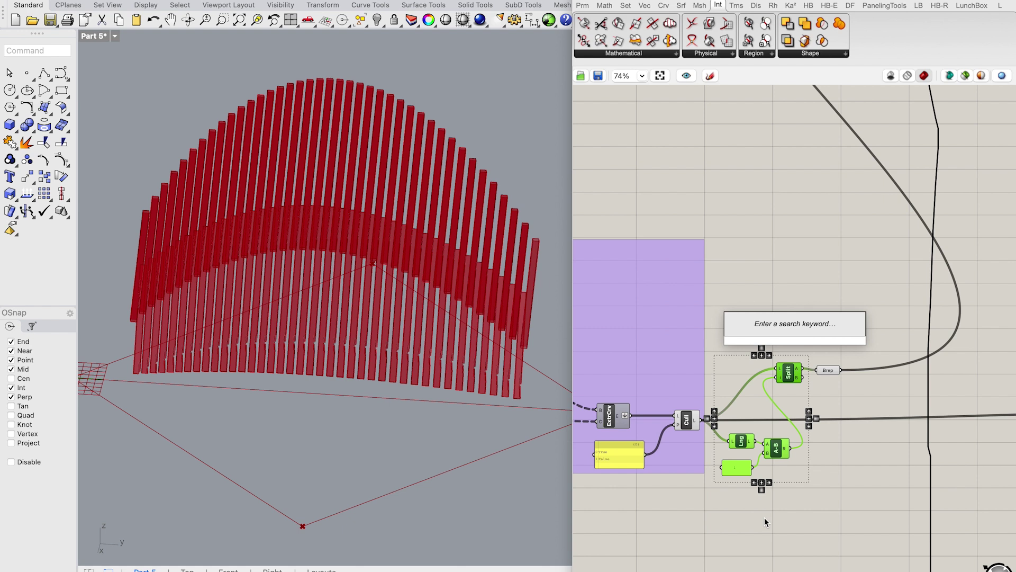
text(scribble)
key(Return)
double_click(799, 340)
text(Exclude the last item!)
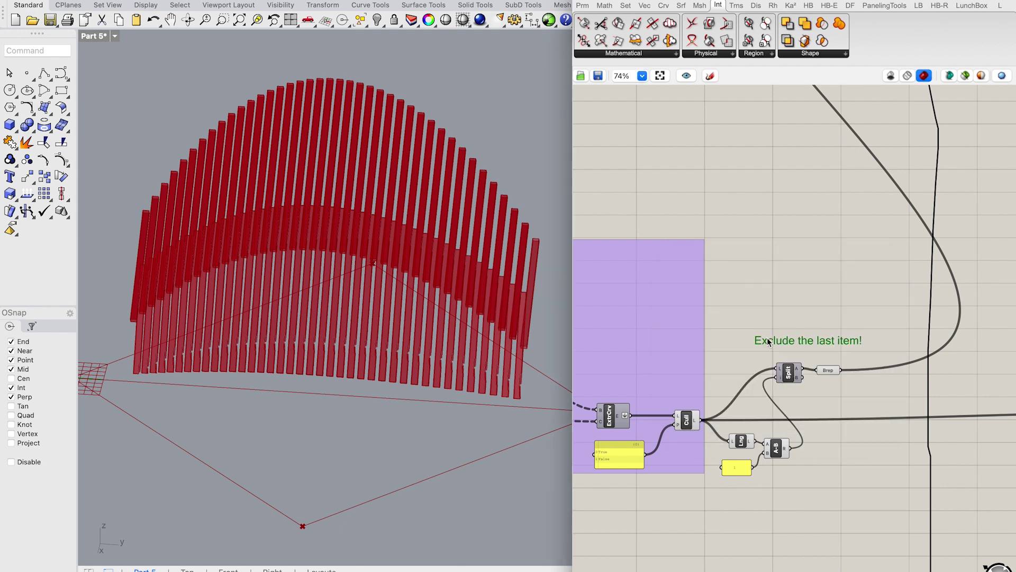
- Group the scribble with the Split List, List Length, Subtraction, panel and Brep components, and align the label inside the group
drag(768, 342, 715, 341)
shift+click(784, 367)
shift+click(742, 442)
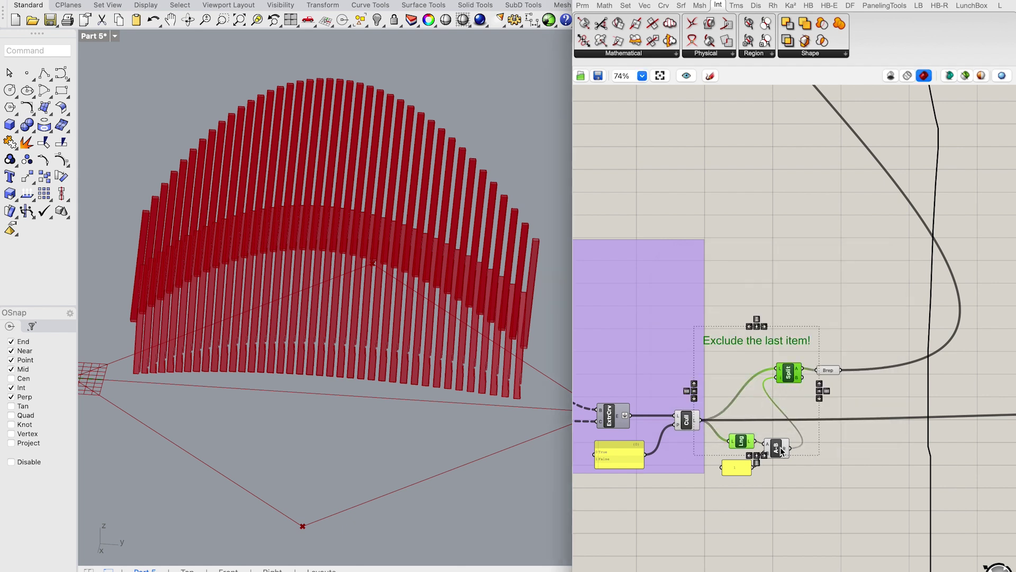
shift+click(777, 449)
shift+click(728, 472)
shift+click(830, 370)
key(super+g)
drag(802, 342, 813, 347)
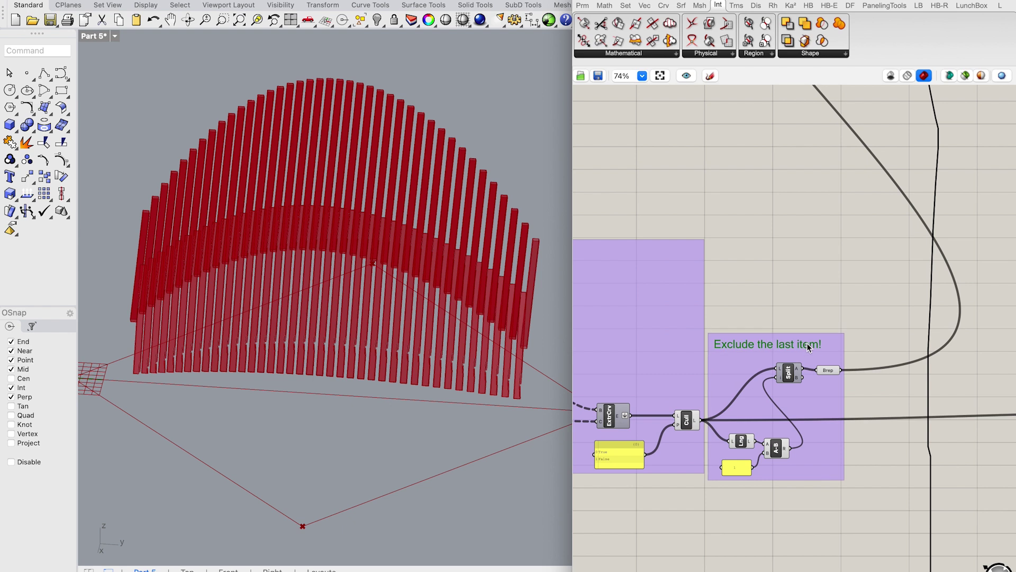
- Duplicate the Split List, List Length, Subtraction, panel and Brep components of the "Exclude the last item!" group
click(830, 371)
shift+click(784, 373)
shift+click(742, 443)
shift+click(740, 468)
key(super+c)
key(super+v)
drag(819, 470, 819, 523)
- Move the original "Exclude the last item!" group up and the copied components down so they sit clearly apart
scroll(819, 523, down, 1)
scroll(819, 528, down, 5)
drag(809, 282, 822, 105)
scroll(789, 269, up, 2)
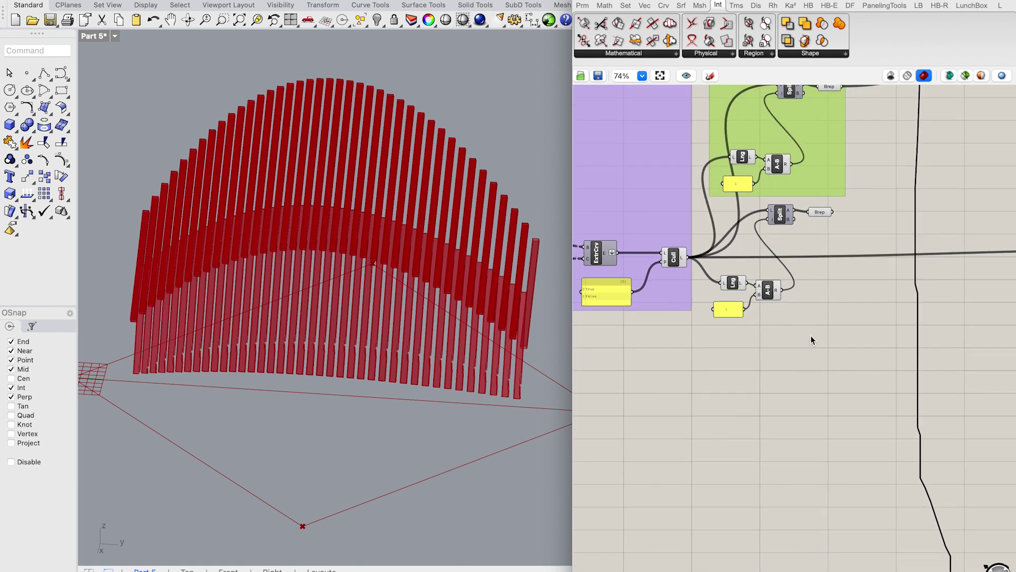
drag(869, 357, 706, 214)
drag(785, 218, 785, 266)
scroll(778, 176, up, 2)
- Duplicate the "Exclude the last item!" scribble above the copied Split List and change the copy's text to "Exclude the first item!"
click(764, 112)
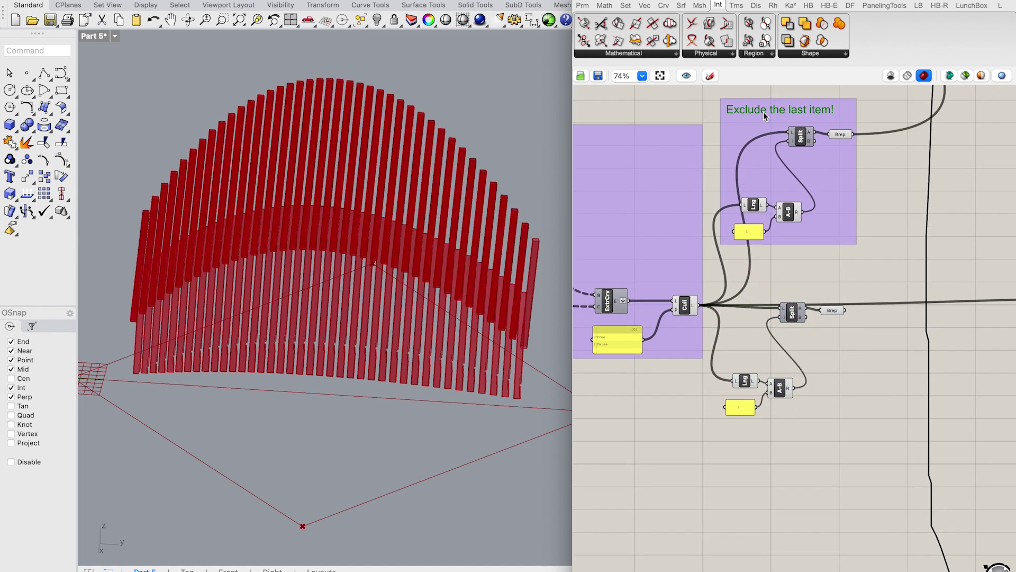
mouse_move(763, 112)
alt+mouse_down()
mouse_move(779, 256)
mouse_move(792, 283)
alt+mouse_up()
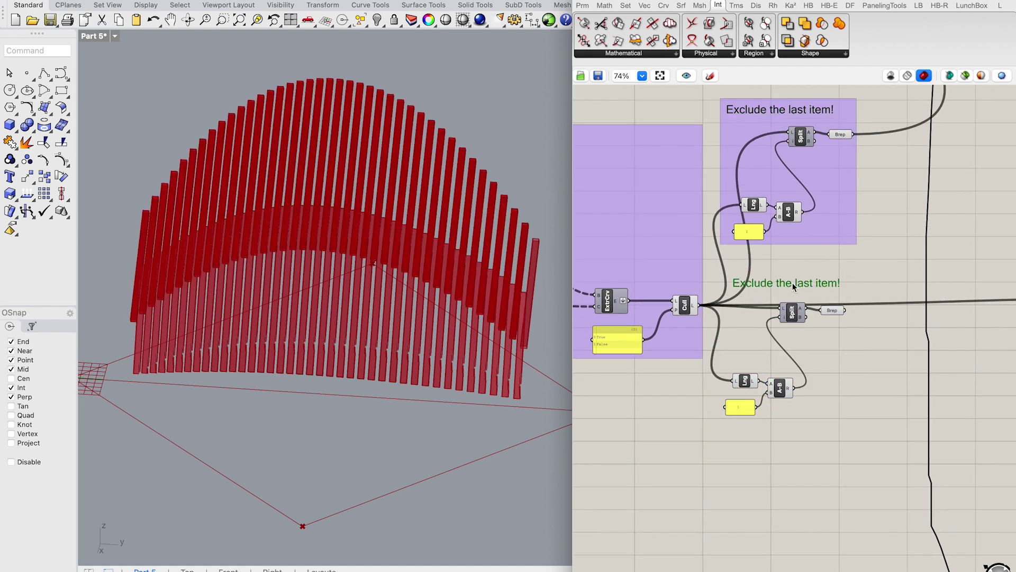
double_click(793, 282)
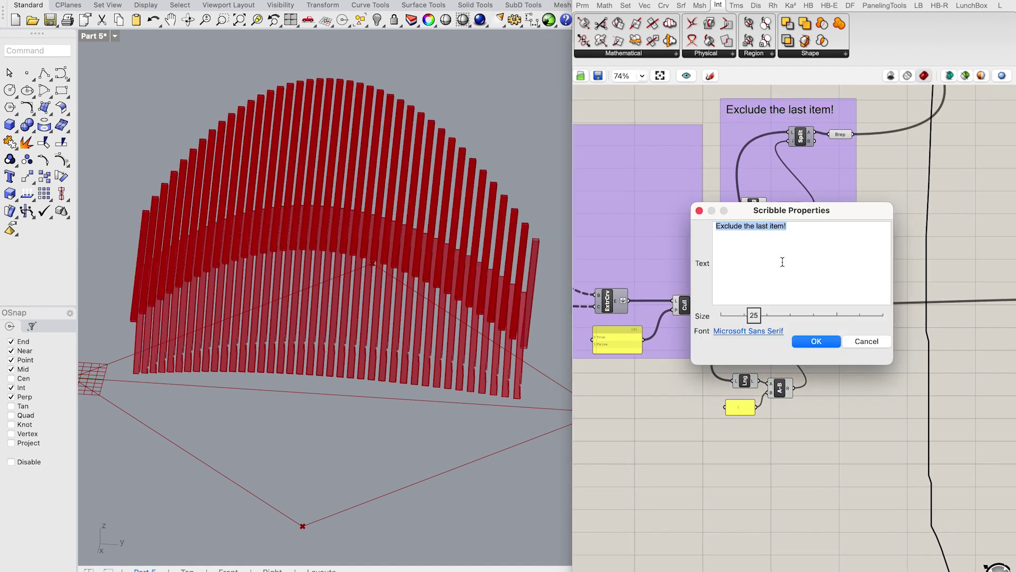
click(769, 228)
key(BackSpace)
key(BackSpace)
key(BackSpace)
key(BackSpace)
text(first)
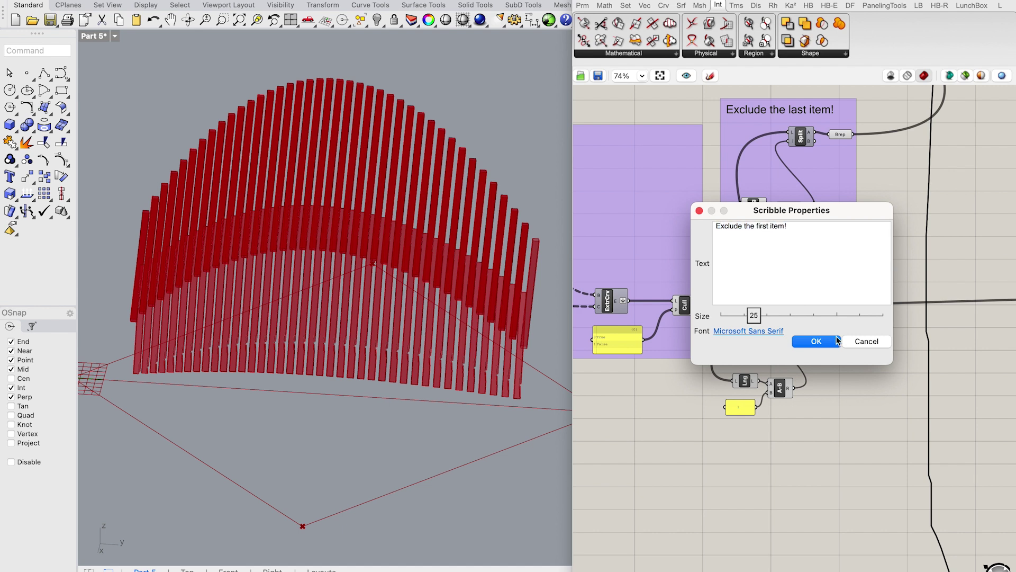
click(827, 343)
- Delete the copied List Length component and connect the copied Split List's B output to its Brep container
click(749, 384)
key(Delete)
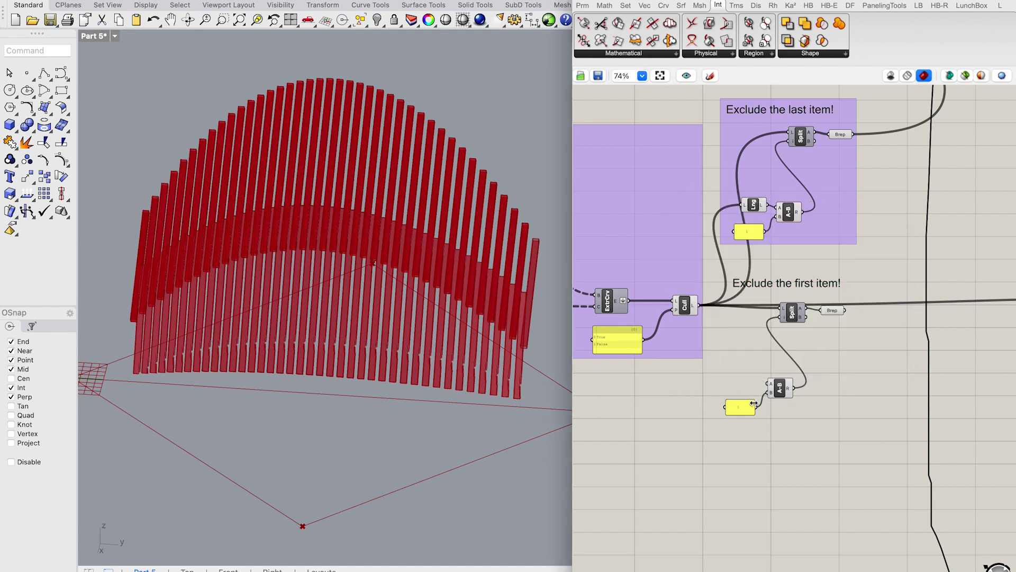
click(829, 312)
drag(838, 317, 842, 324)
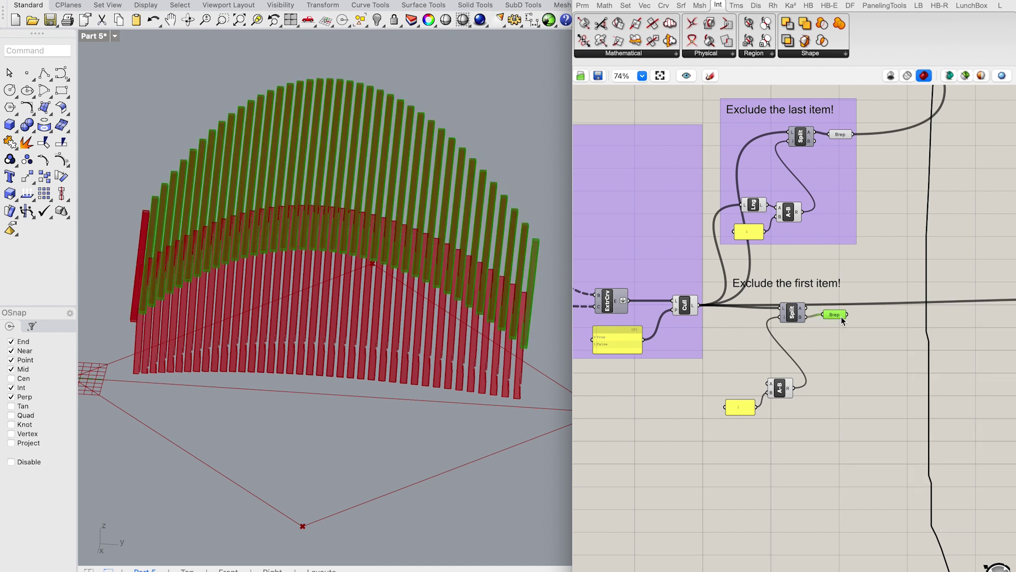
- Arrange the "Exclude the first item!" label, panel and components compactly, group them, and place the group below the main Cull wire
click(786, 284)
drag(786, 284, 817, 290)
click(744, 406)
drag(746, 386, 748, 357)
drag(781, 389, 732, 348)
drag(891, 369, 723, 293)
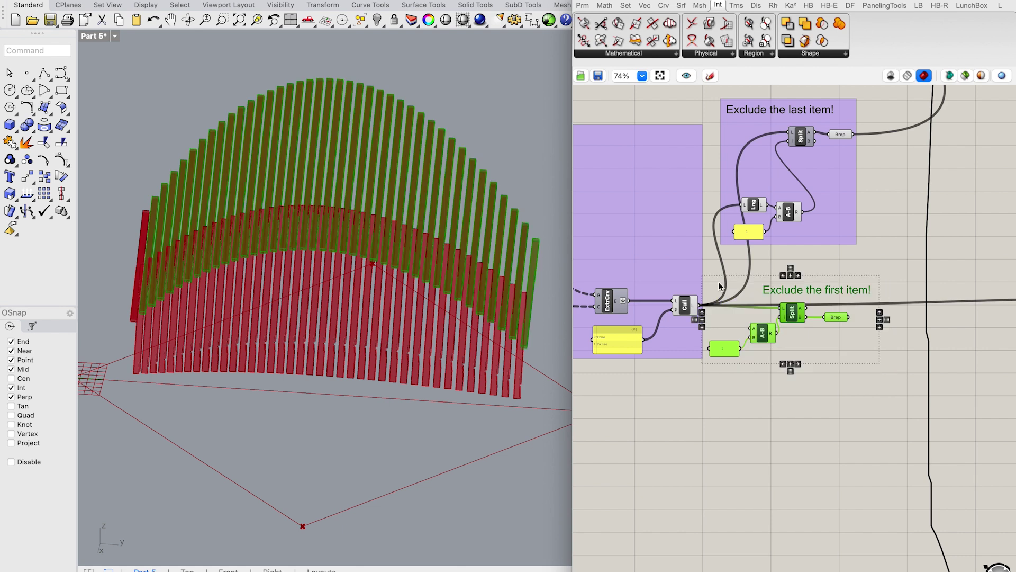
key(super+g)
drag(825, 356, 831, 392)
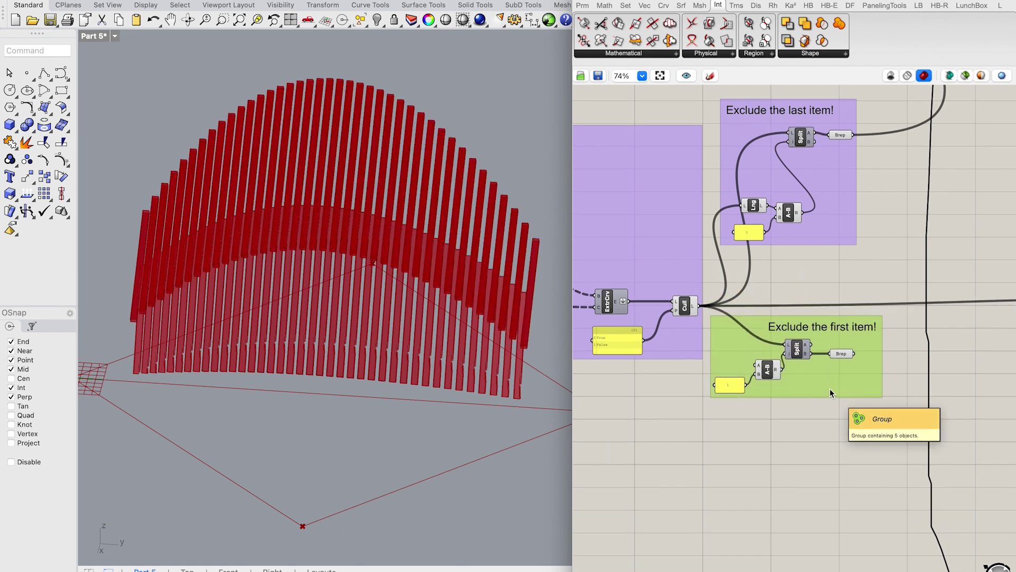
- Add a Cap Holes component near the two exclusion groups
right_drag(831, 392, 788, 418)
click(805, 381)
right_drag(828, 365, 805, 384)
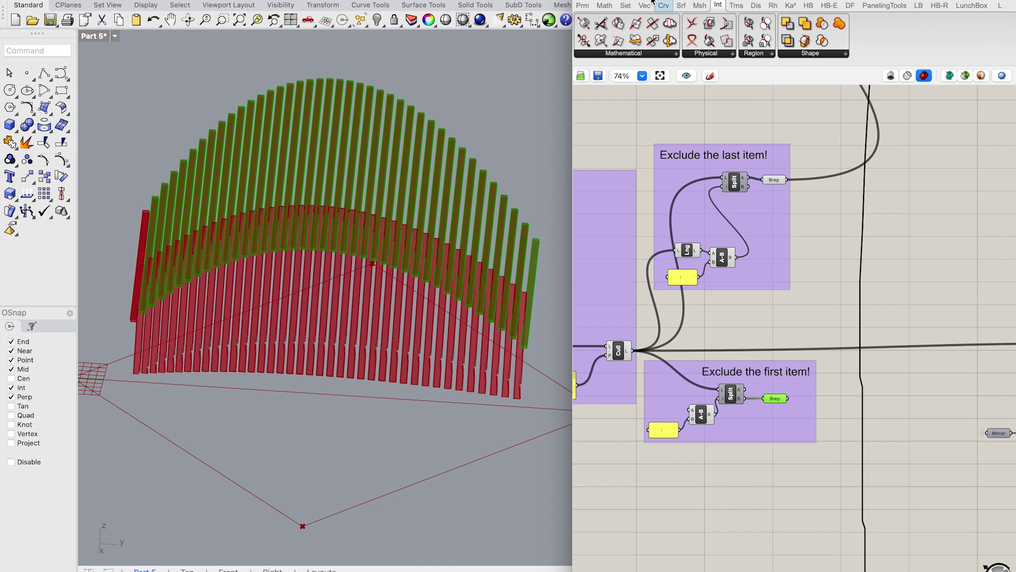
click(681, 7)
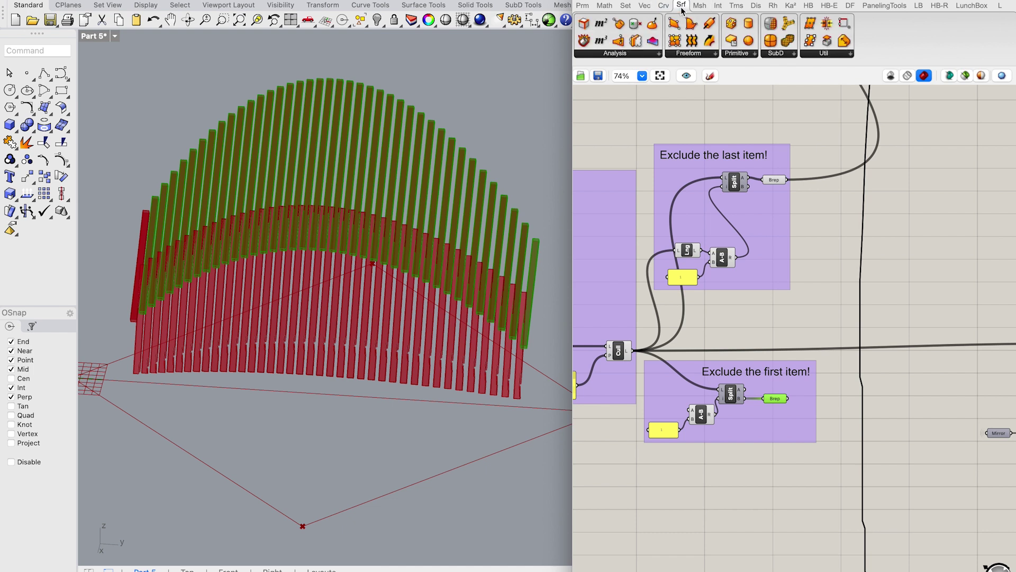
click(829, 55)
drag(921, 136, 916, 287)
- Connect the Brep of the "Exclude the first item!" group to Cap Holes, graft its output, and place it beside the groups
drag(789, 399, 904, 287)
right_click(929, 288)
key(Escape)
mouse_move(918, 346)
right_down()
mouse_move(834, 416)
mouse_move(872, 376)
right_up()
drag(870, 319, 769, 319)
click(817, 269)
drag(817, 269, 899, 267)
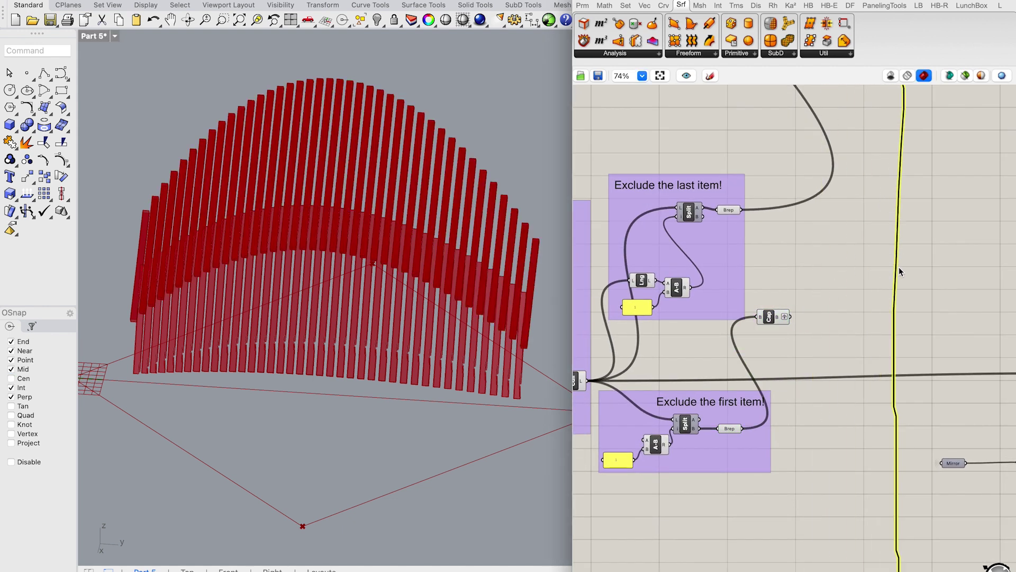
- Add a Solid Difference component near the grafted Cap Holes and connect the capped Breps to its A input
mouse_move(780, 319)
right_down()
mouse_move(808, 349)
mouse_move(800, 415)
right_up()
click(832, 450)
click(718, 6)
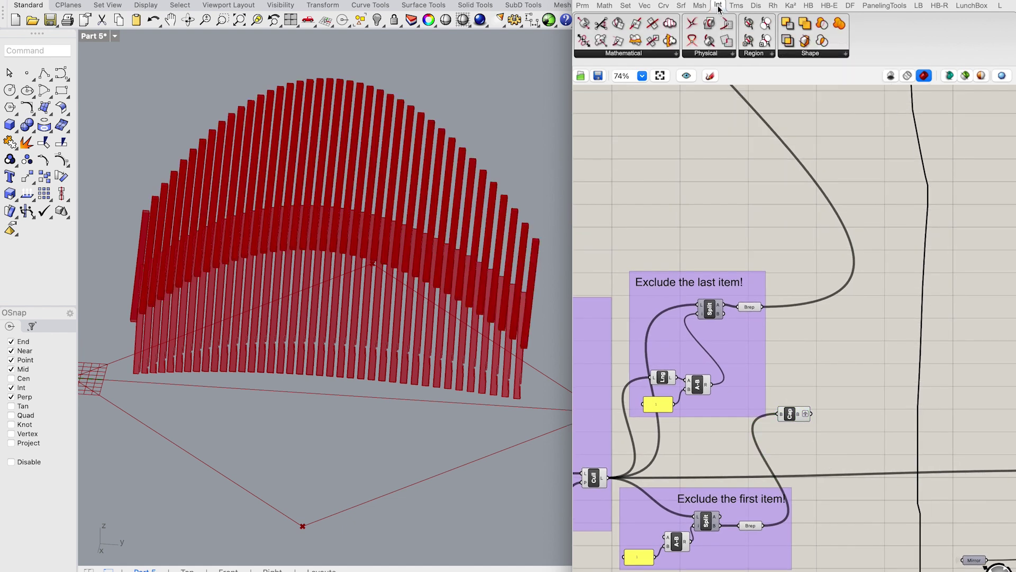
drag(788, 23, 853, 374)
scroll(847, 413, up, 3)
click(864, 444)
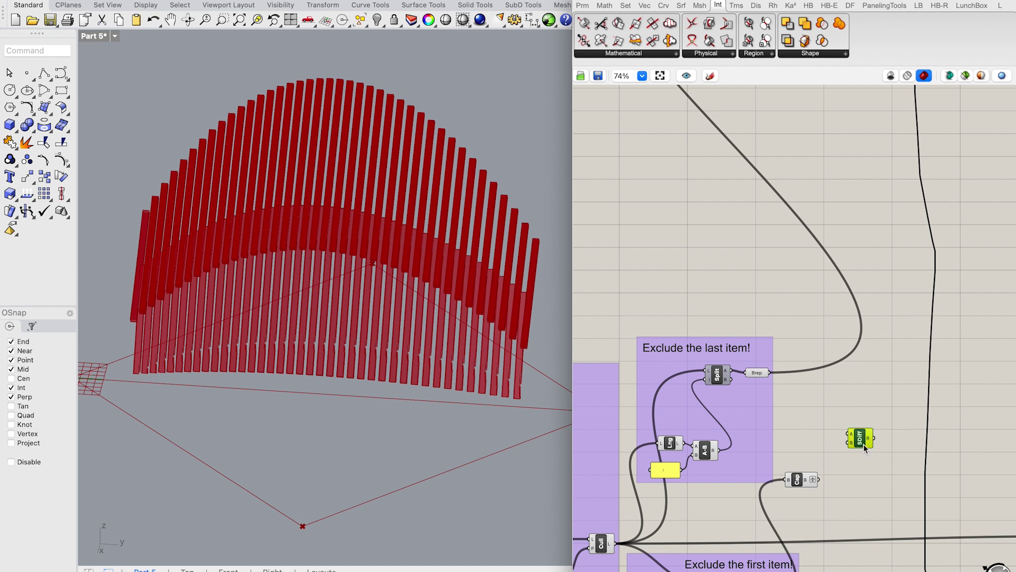
click(796, 483)
drag(820, 480, 866, 448)
scroll(786, 538, up, 2)
scroll(853, 519, up, 2)
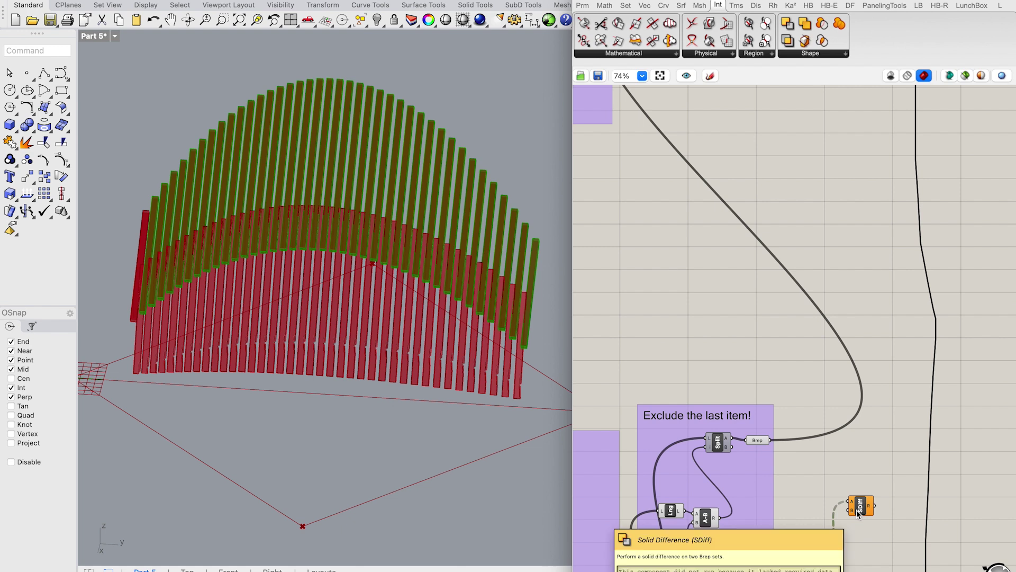
- Move the new Solid Difference component up the canvas to sit near the Row 2 group
drag(863, 514, 863, 320)
scroll(862, 320, up, 4)
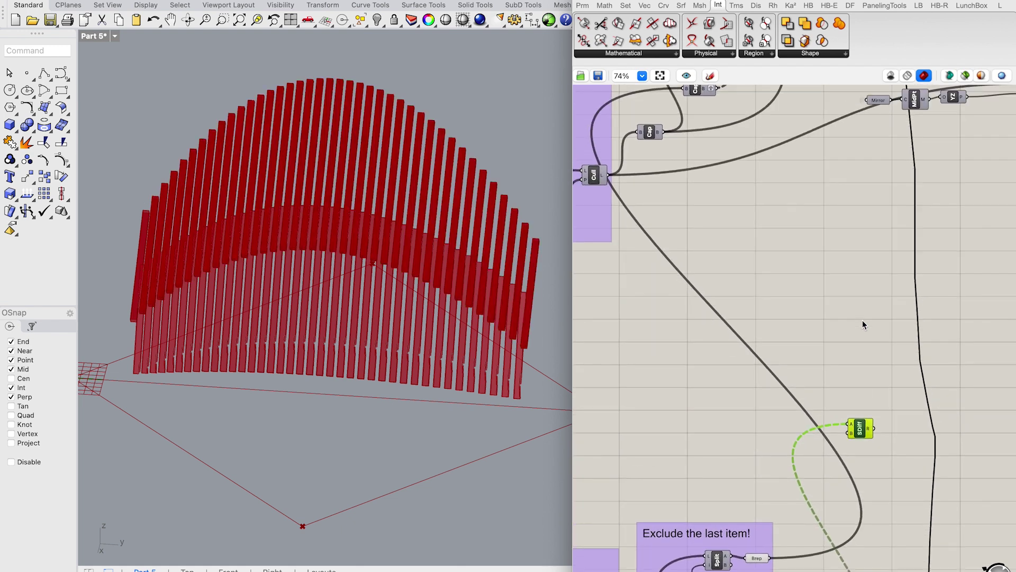
scroll(863, 320, up, 2)
scroll(863, 320, down, 4)
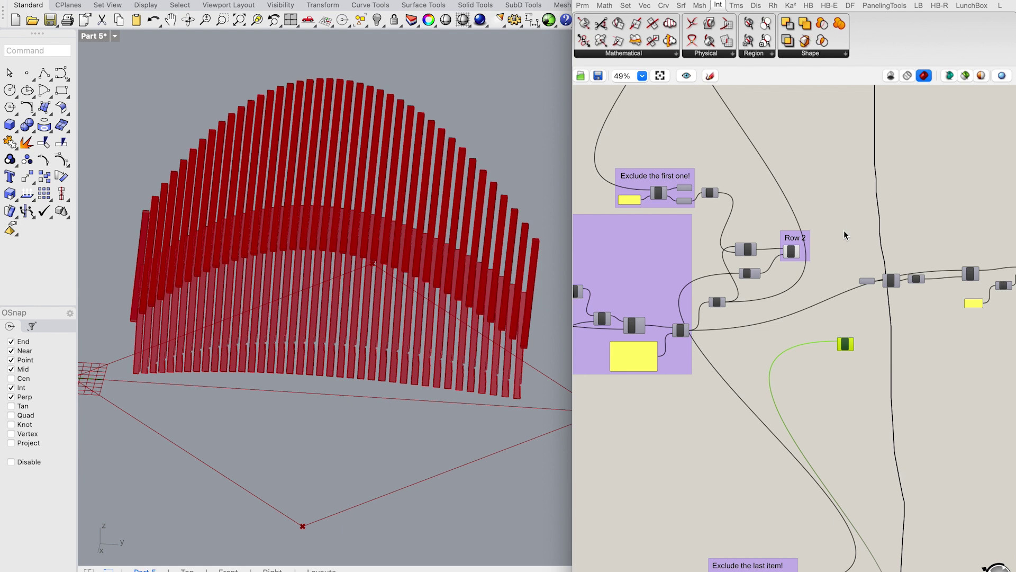
scroll(828, 237, up, 2)
scroll(830, 246, up, 2)
scroll(729, 46, up, 7)
drag(729, 47, 879, 260)
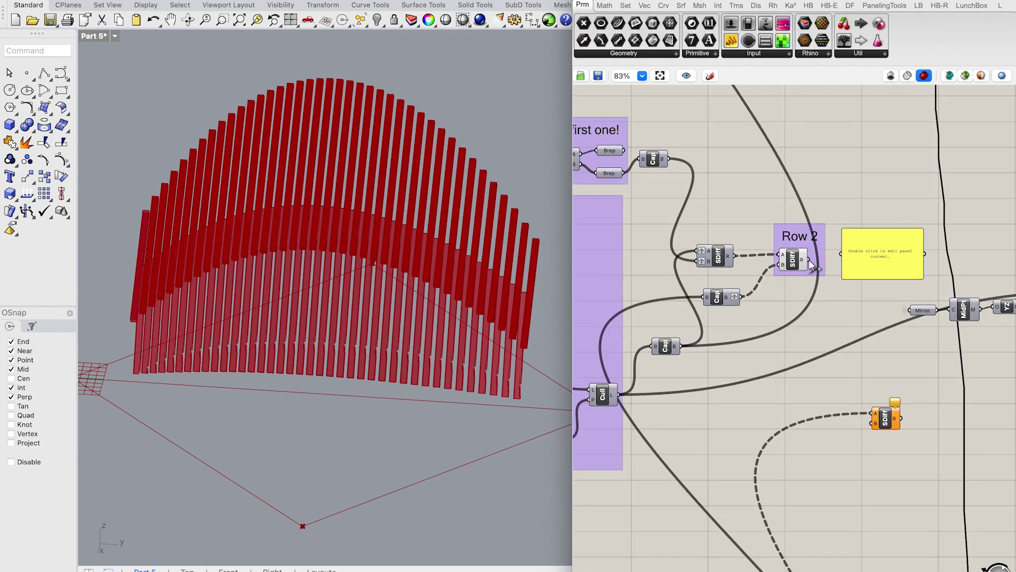
click(845, 260)
key(Delete)
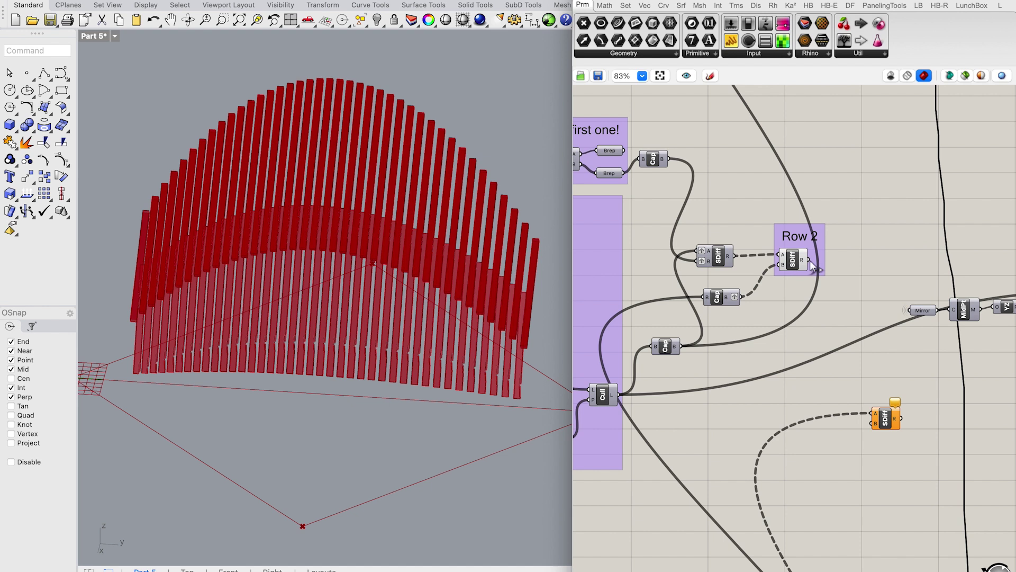
- Connect the Row 2 Solid Difference result to the new Solid Difference's B input and turn off the Row 2 component's preview
drag(810, 260, 875, 423)
click(888, 422)
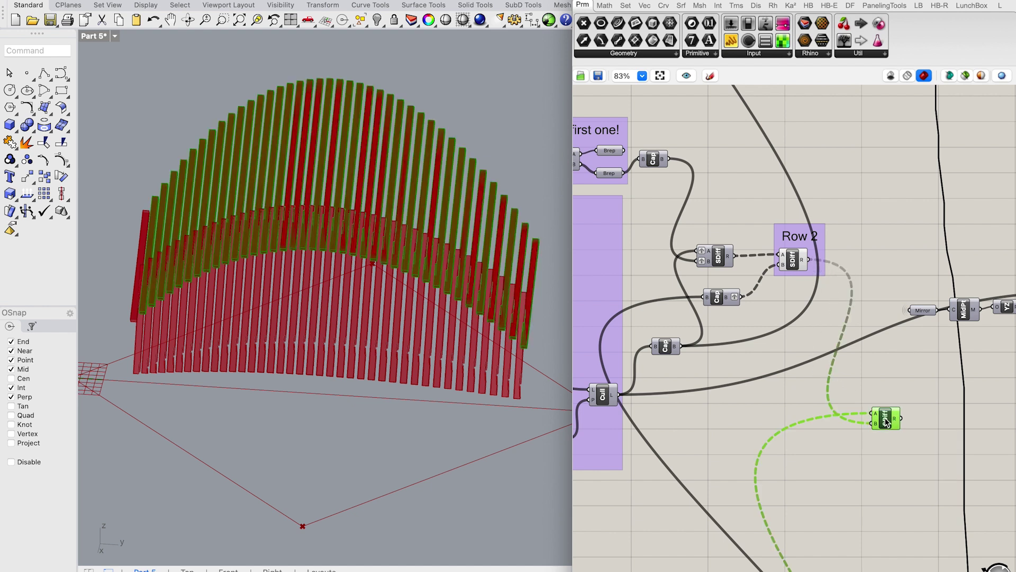
click(796, 260)
right_click(796, 260)
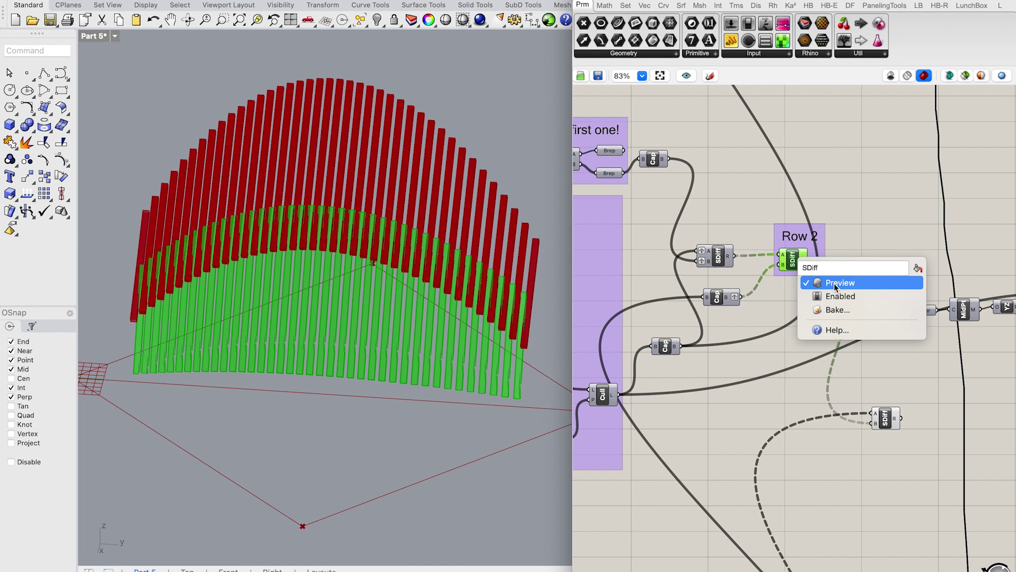
click(835, 286)
- Turn off the preview of the grafted Cap Holes component and of the Brep in the "Exclude the first item!" group
scroll(805, 288, down, 14)
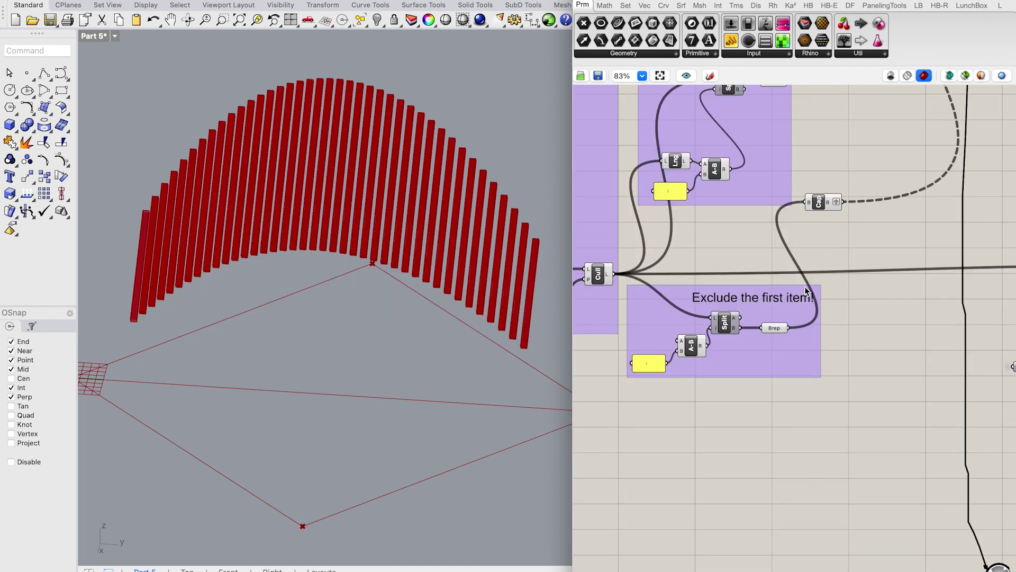
scroll(806, 291, up, 1)
click(816, 253)
right_click(816, 253)
click(857, 279)
click(775, 377)
right_click(775, 377)
click(847, 150)
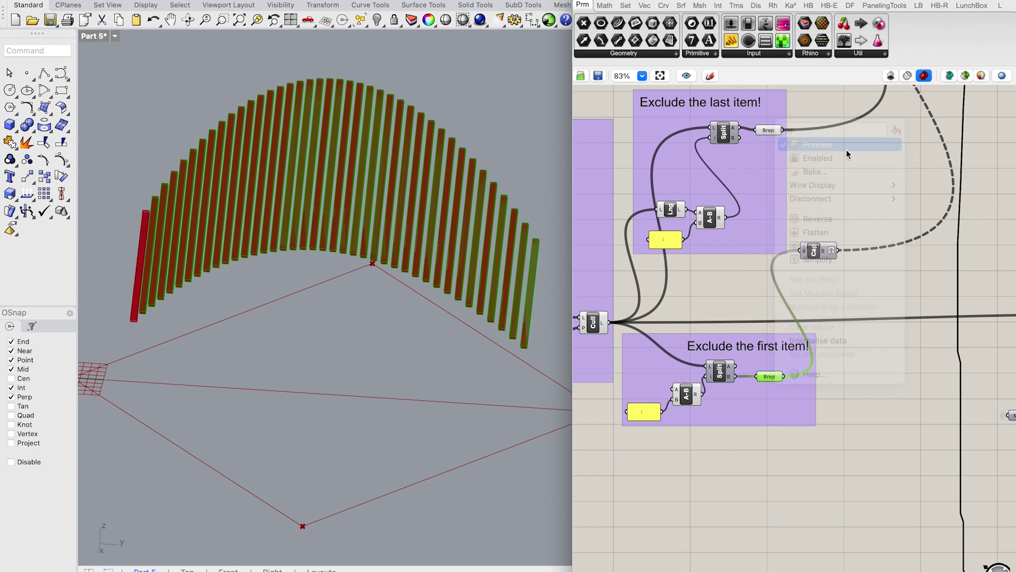
- Turn off the preview of the Brep in the "Exclude the last item!" group
scroll(847, 151, up, 4)
click(764, 190)
right_click(764, 190)
click(751, 210)
scroll(741, 318, up, 1)
click(710, 265)
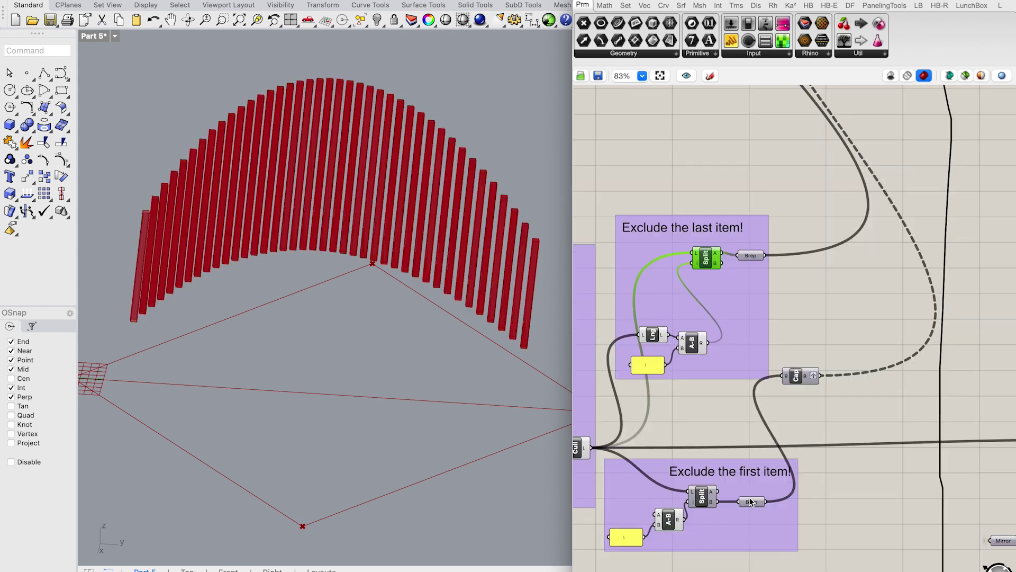
- Move the new Solid Difference component back down beside the exclusion groups, just above the grafted Cap Holes
scroll(751, 501, up, 4)
scroll(751, 501, down, 5)
click(849, 262)
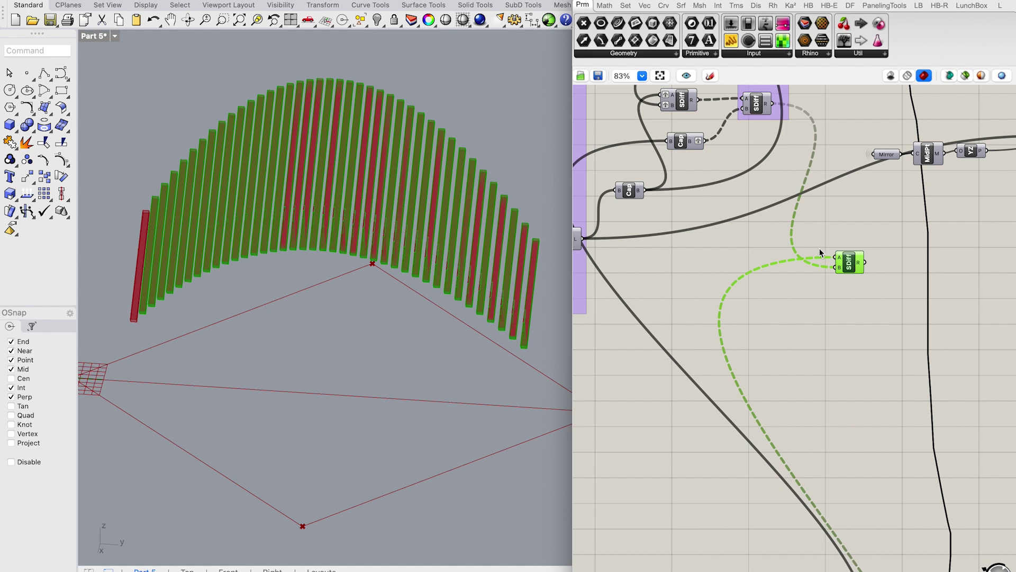
scroll(819, 249, down, 2)
drag(842, 217, 833, 427)
scroll(833, 427, down, 5)
drag(833, 271, 842, 503)
scroll(839, 512, down, 5)
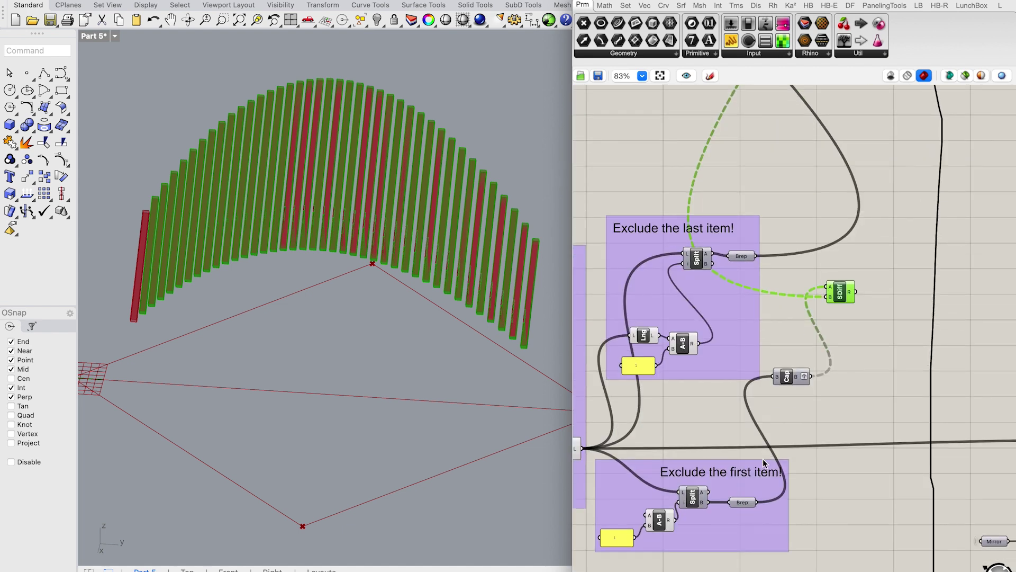
- Turn off the preview of the Cull component that feeds the two exclusion groups
scroll(856, 494, up, 1)
scroll(856, 355, left, 2)
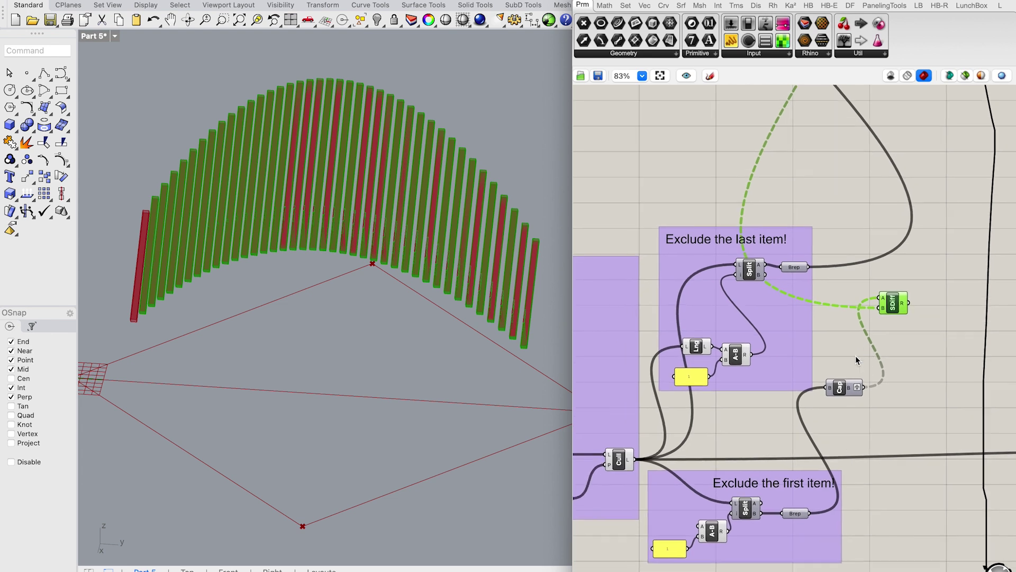
click(639, 451)
right_click(639, 451)
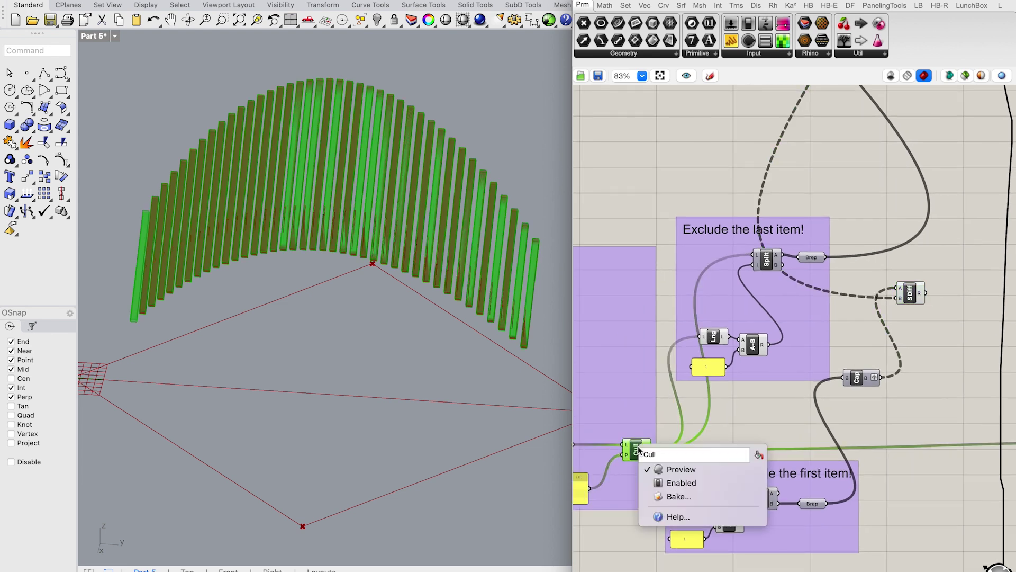
click(683, 470)
- Examine the new Solid Difference result in the viewport, checking the cuts in the slats up close and from below
click(911, 294)
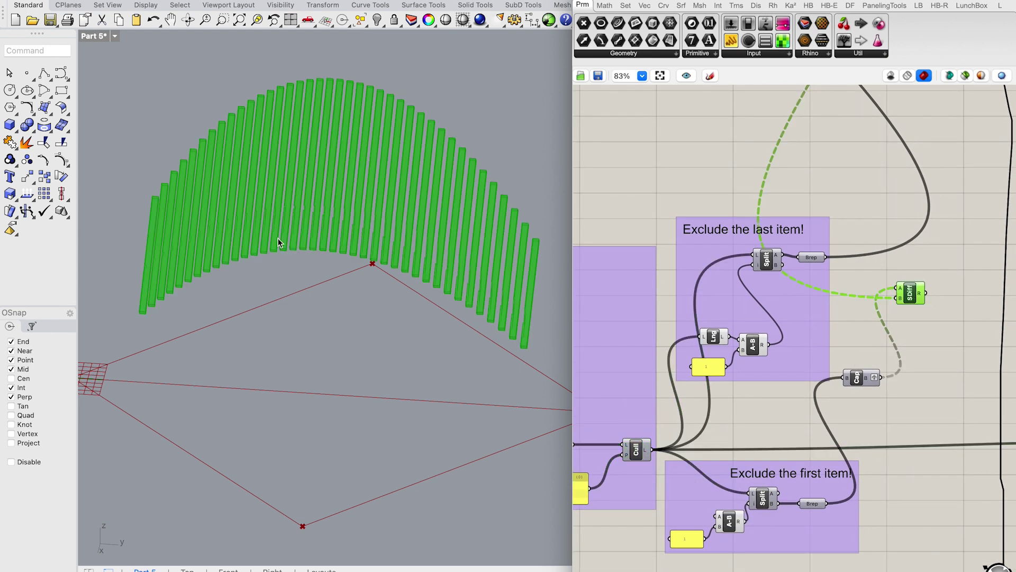
scroll(203, 281, up, 5)
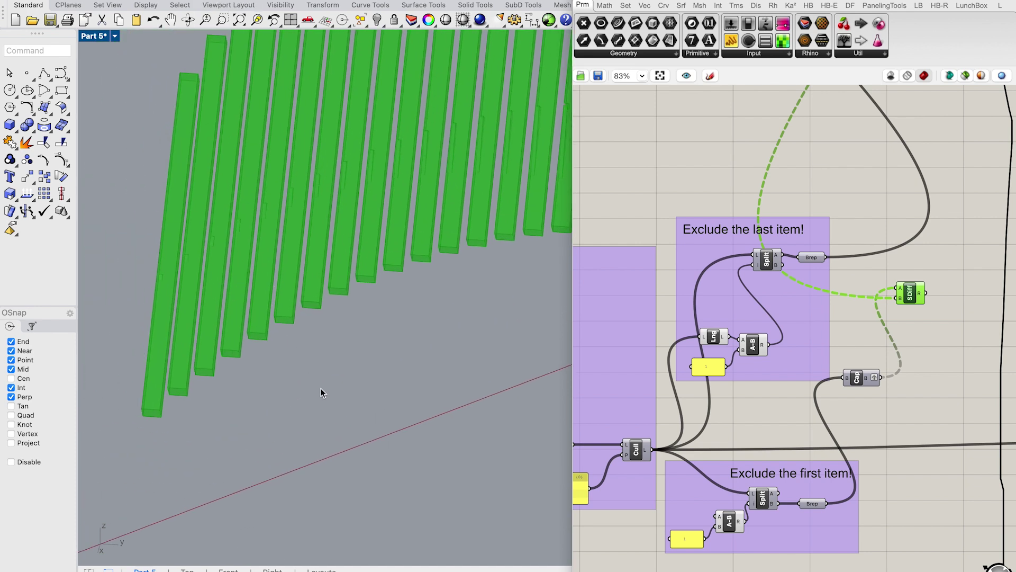
click(963, 255)
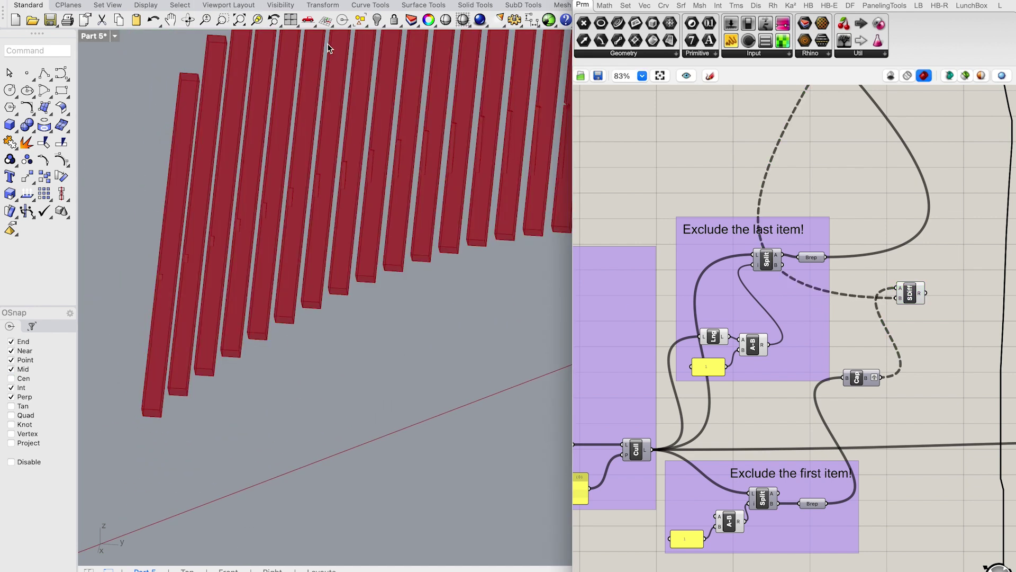
right_drag(249, 259, 258, 311)
scroll(259, 311, down, 8)
shift+right_drag(366, 381, 289, 308)
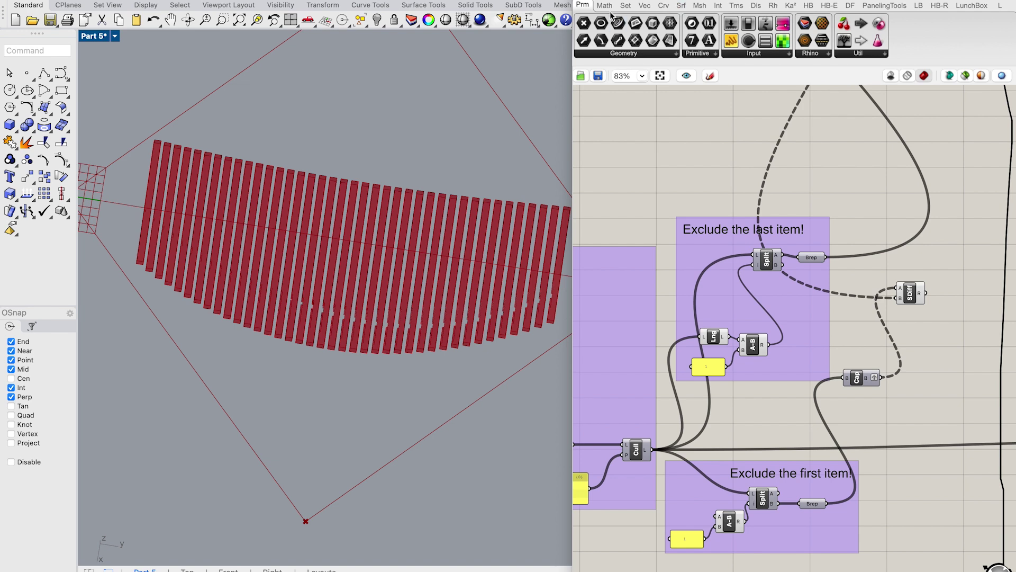
- Add a Merge component beside the new Solid Difference and select the Split List in the "Exclude the first item!" group
mouse_move(609, 8)
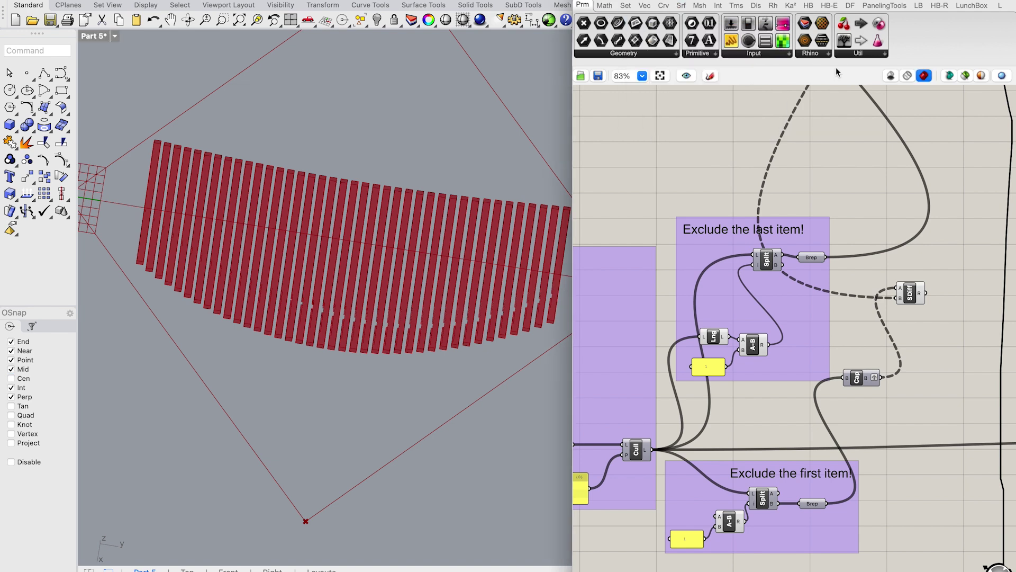
click(627, 7)
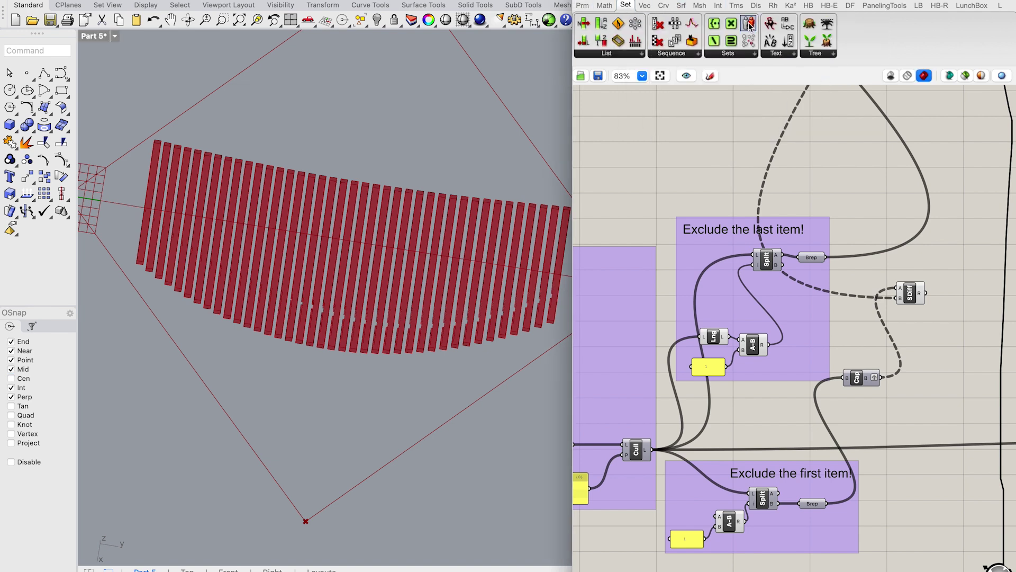
click(821, 53)
click(928, 163)
click(977, 345)
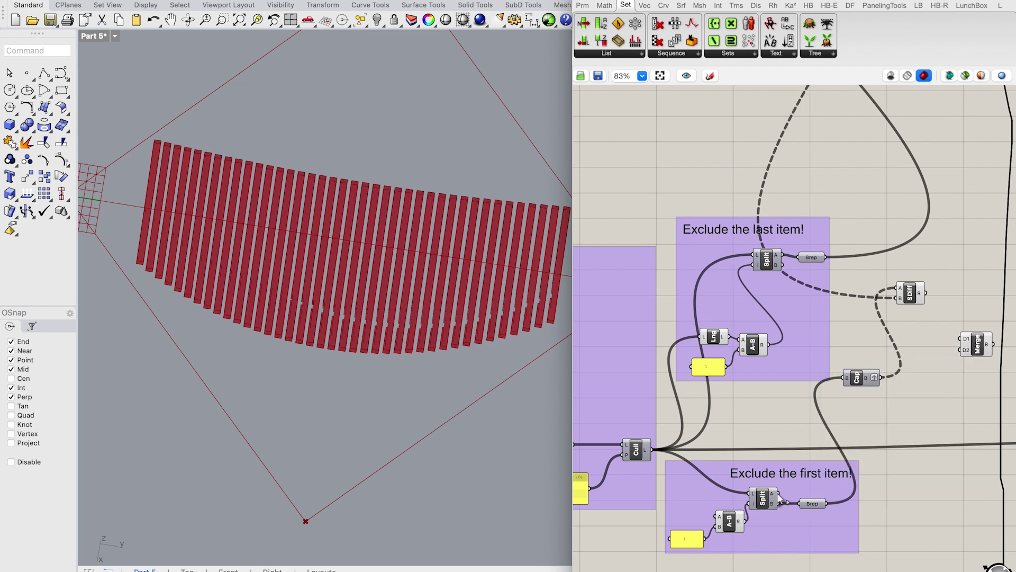
click(769, 504)
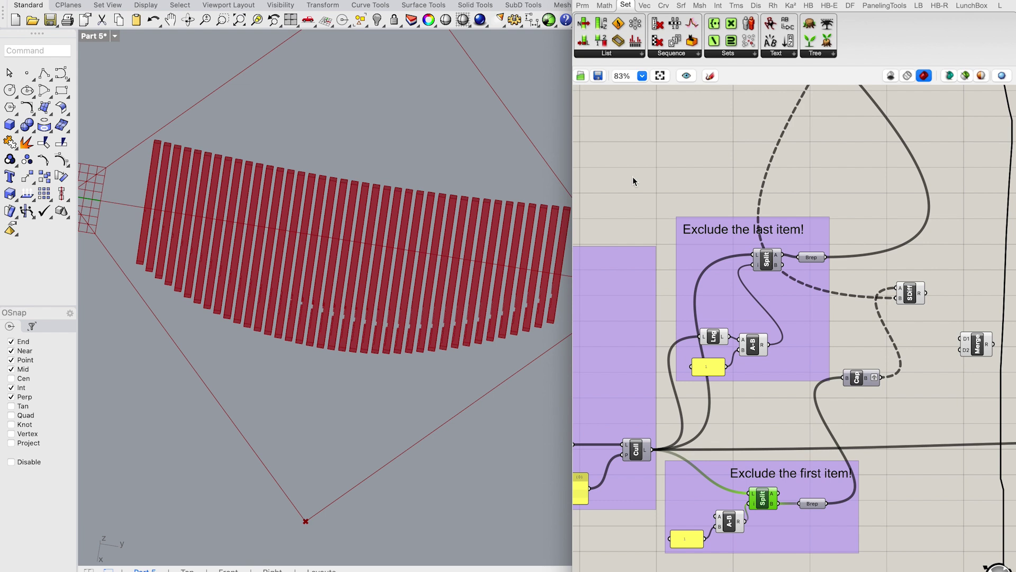
- Add a Brep parameter in the "Exclude the first item!" group and feed it from the Split List's List A output
click(583, 4)
drag(652, 40, 797, 489)
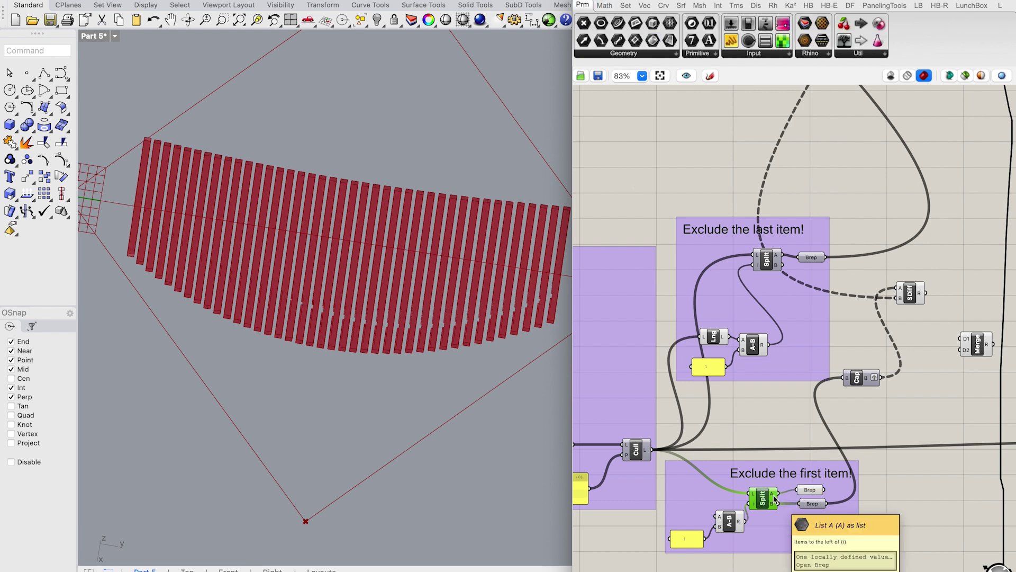
click(813, 490)
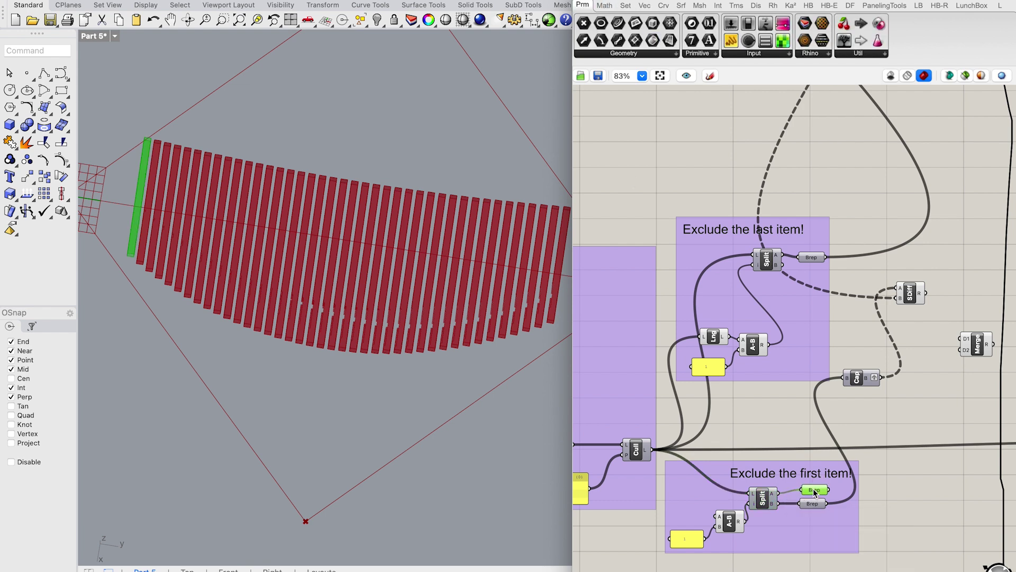
- Connect the new Solid Difference result to Merge input D1 and the excluded first slat's Brep to D2
click(917, 300)
drag(926, 292, 961, 335)
drag(827, 490, 960, 344)
click(979, 347)
- Turn off the preview of the new Solid Difference and the excluded first slat's Brep, leaving the Merge previewed
click(911, 296)
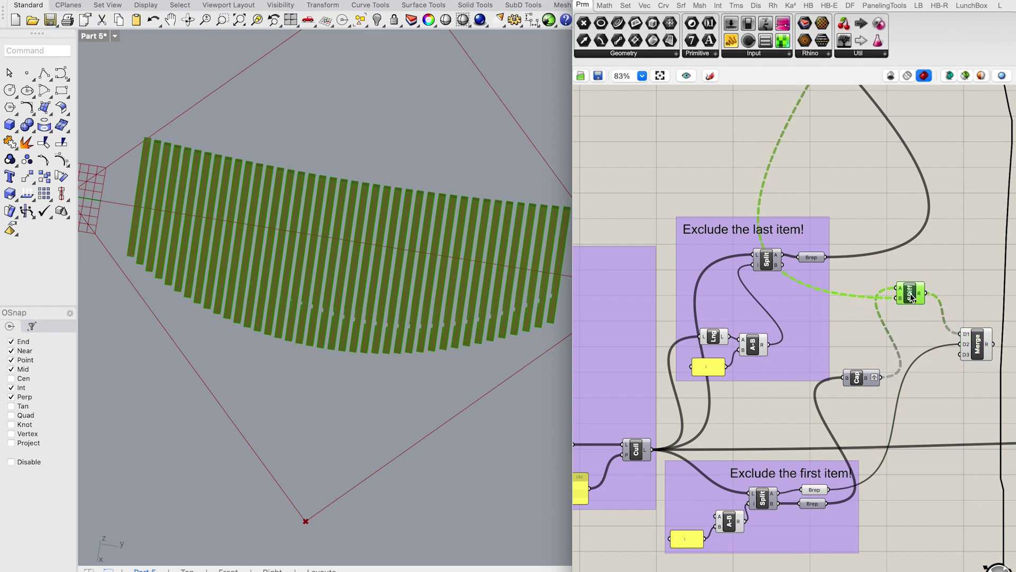
shift+click(816, 490)
right_click(907, 375)
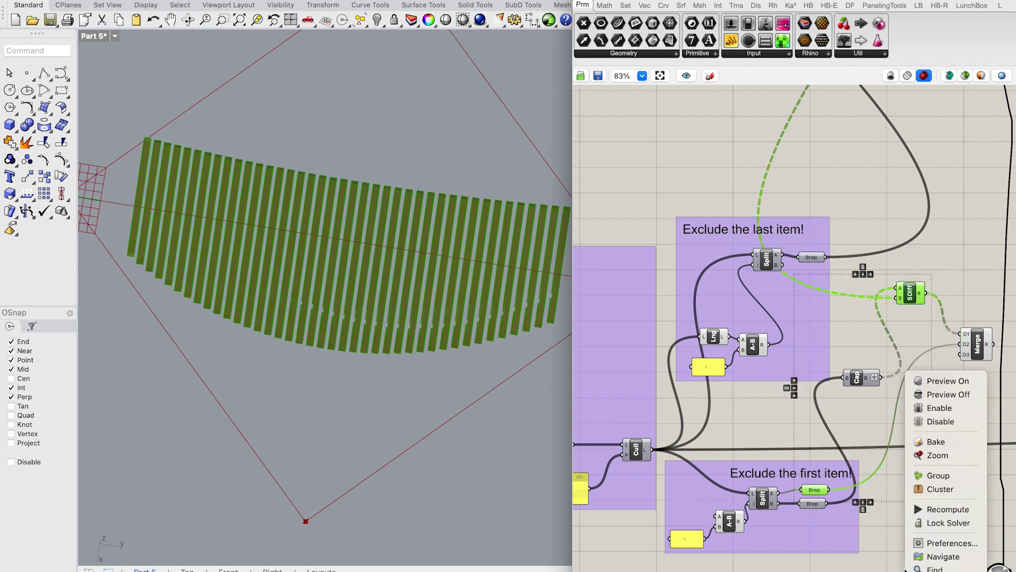
click(957, 394)
click(976, 344)
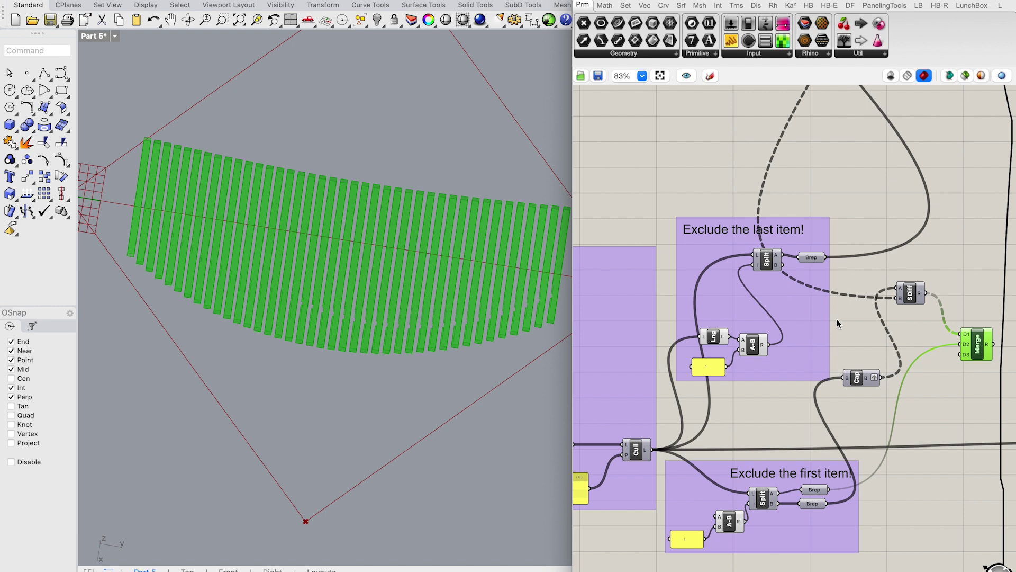
- Add a scribble reading "Row 3!" above the new Merge component and group the two together
scroll(854, 355, right, 3)
drag(939, 381, 988, 378)
click(924, 396)
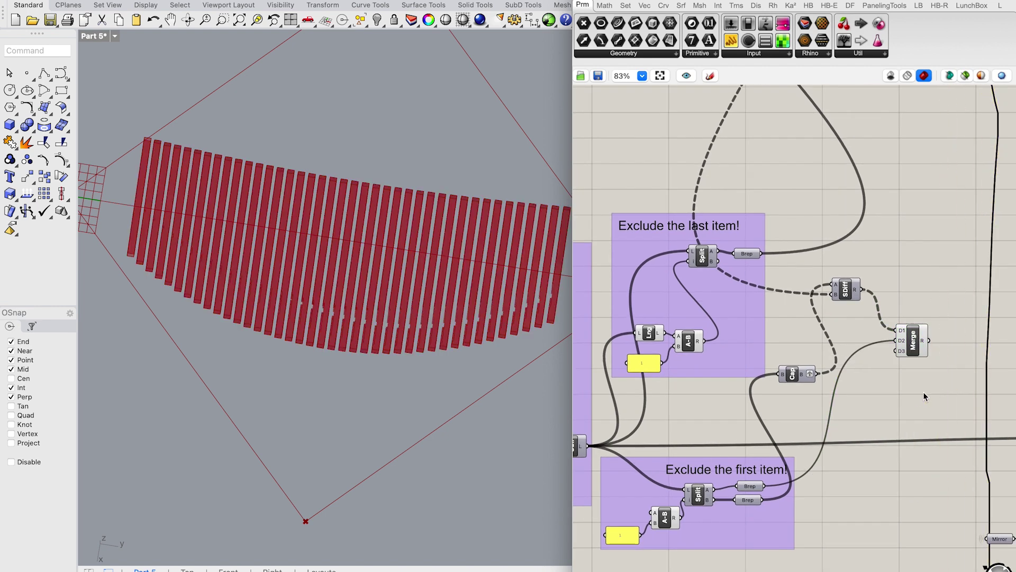
click(916, 347)
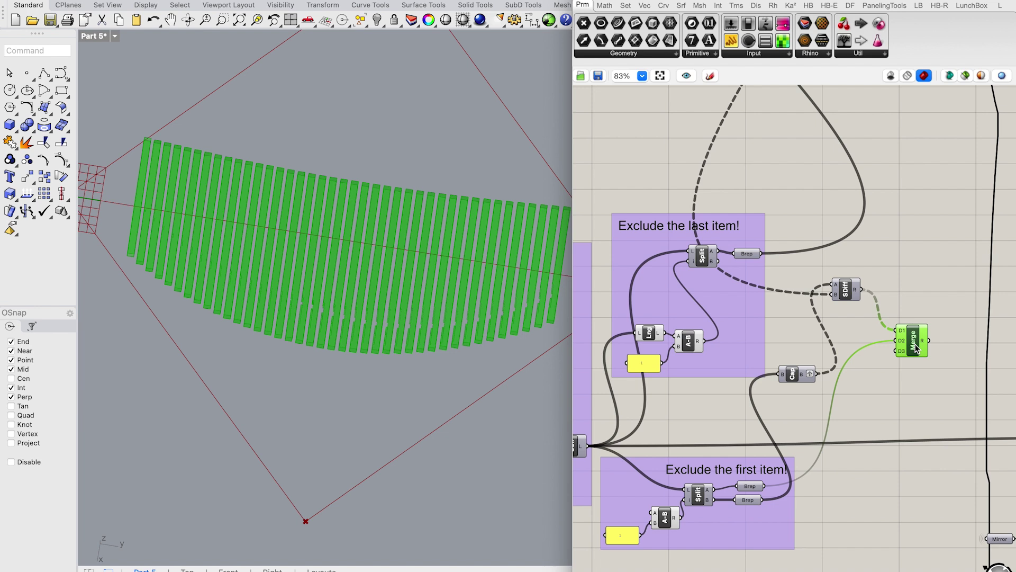
double_click(937, 450)
text(scri)
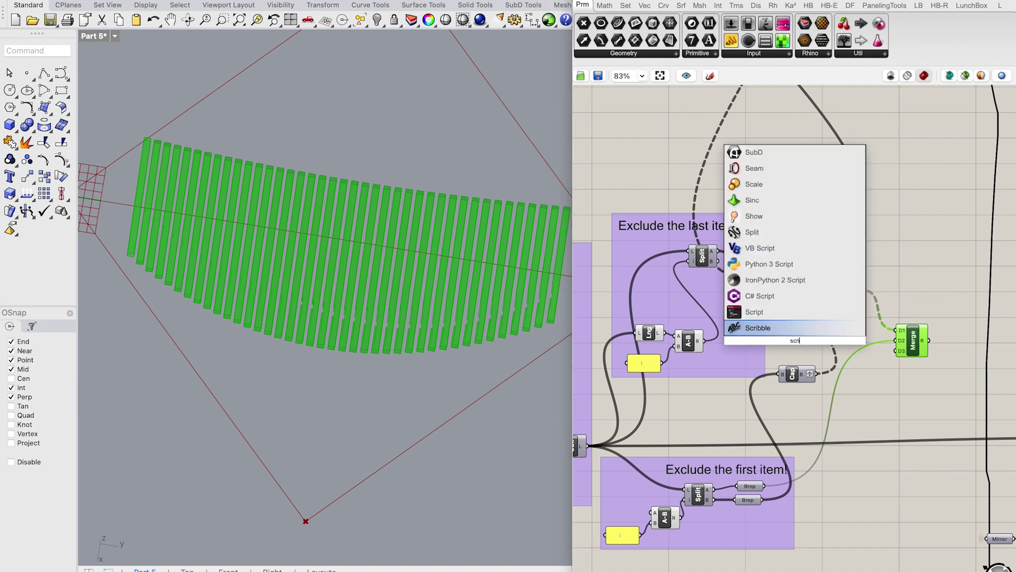
key(Return)
double_click(884, 339)
text(Row)
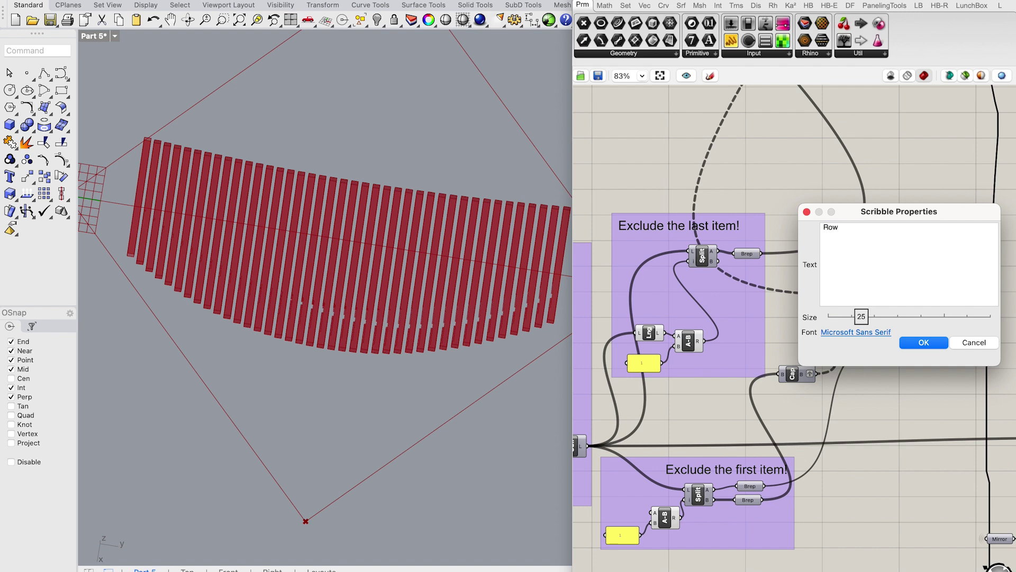
text( 3!)
click(923, 344)
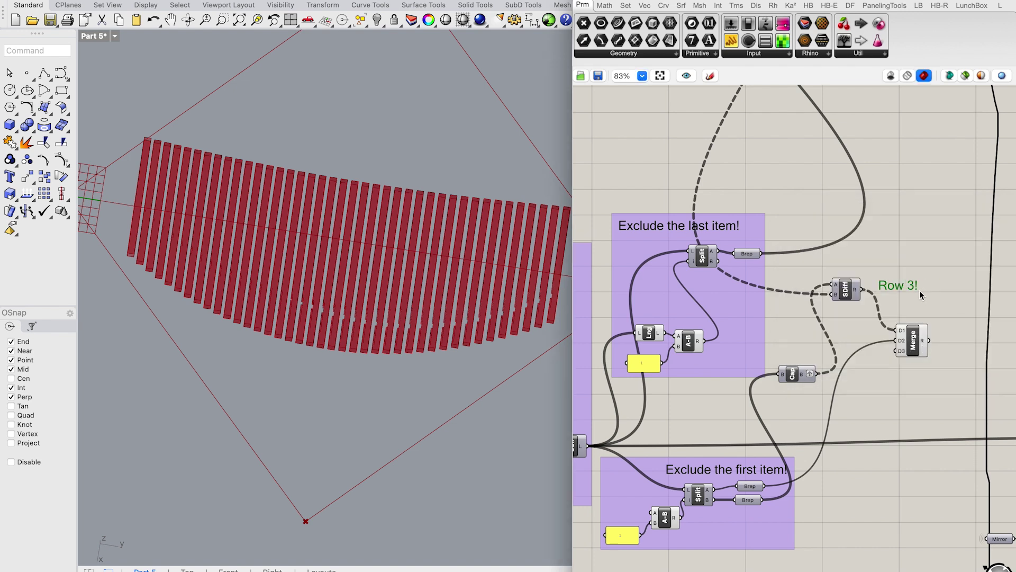
click(911, 341)
key(ctrl+g)
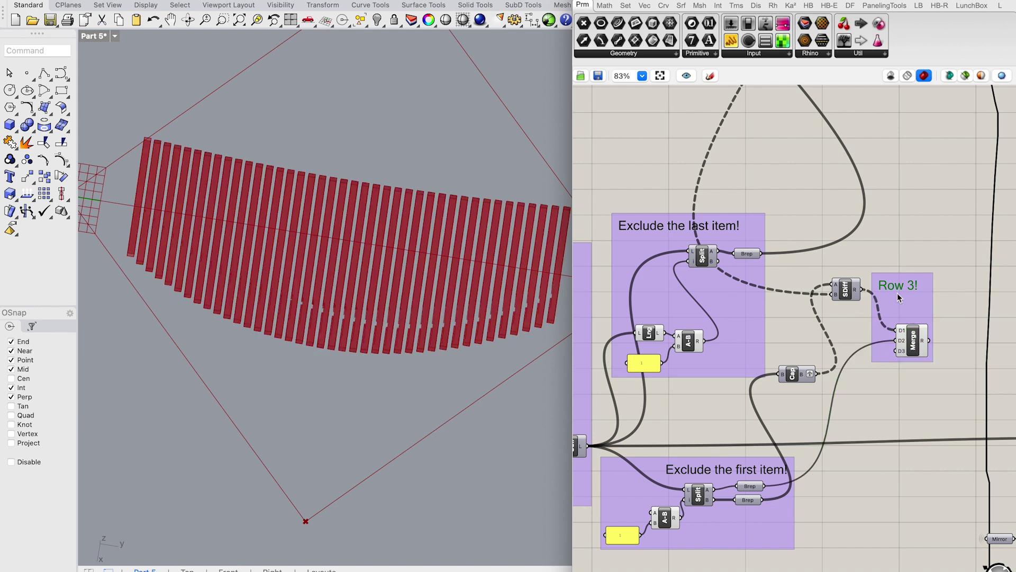
- Examine the merged slat rows in the viewport from an angled view, highlighting the Row 1 Merge
scroll(907, 313, down, 5)
drag(345, 367, 314, 332)
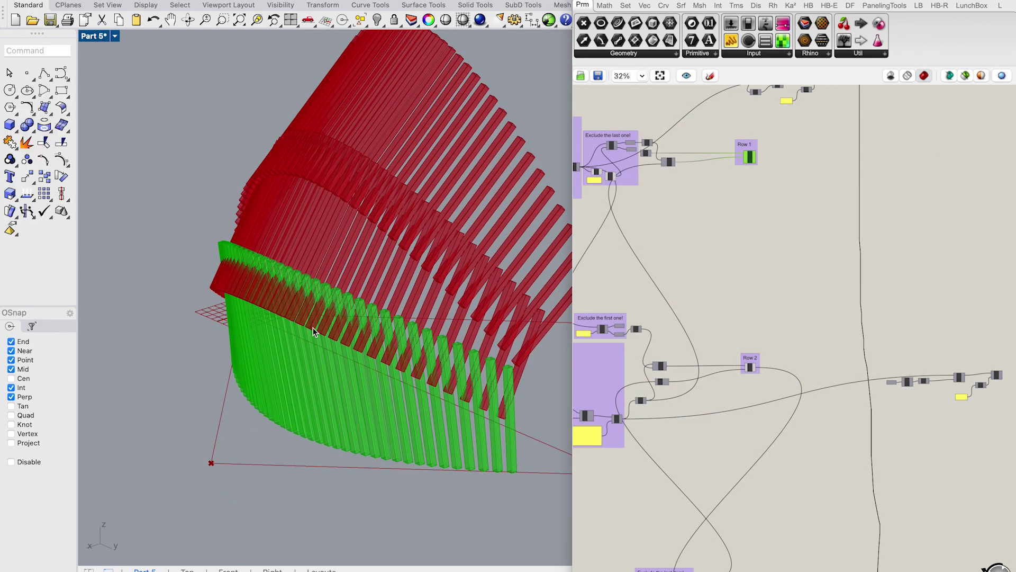